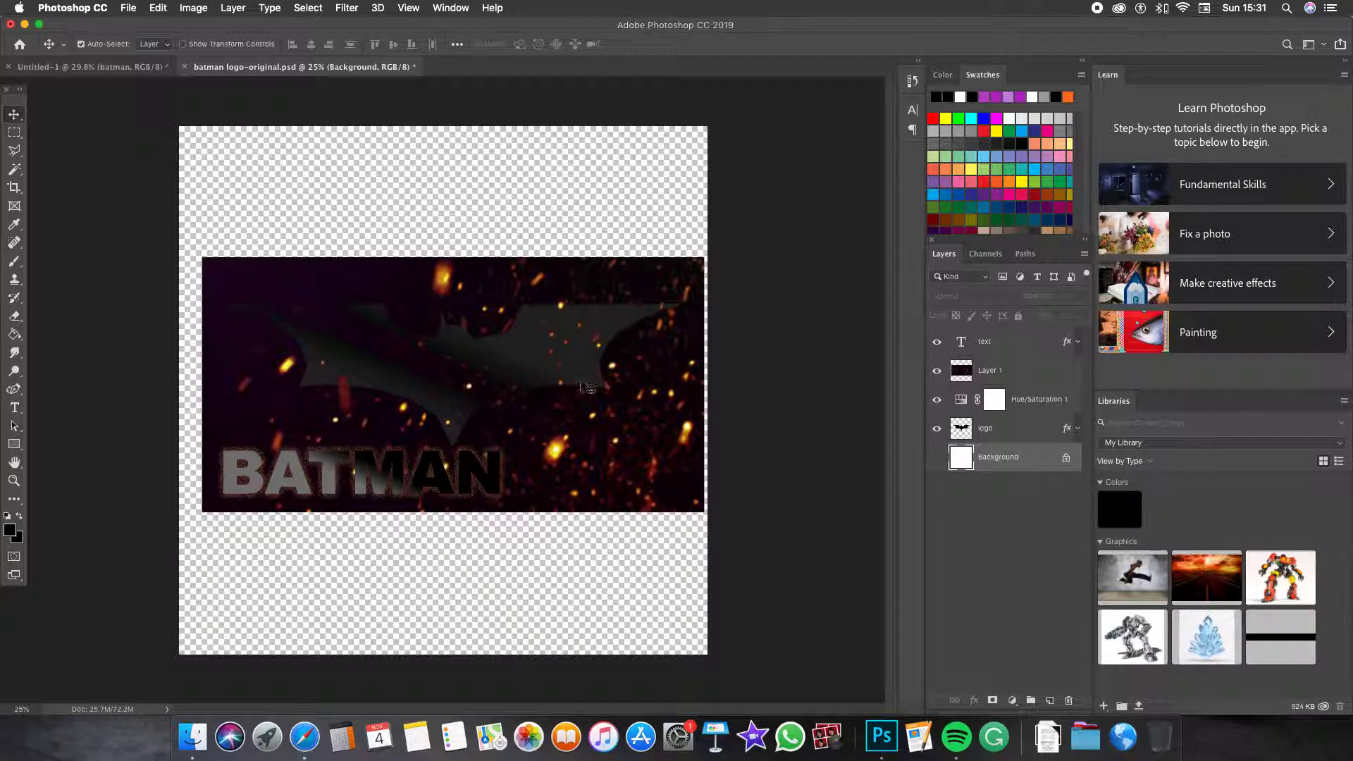
Switch to the Untitled-1 document and show the whole canvas.
{"action": "left_click", "coordinate": [88, 67]}
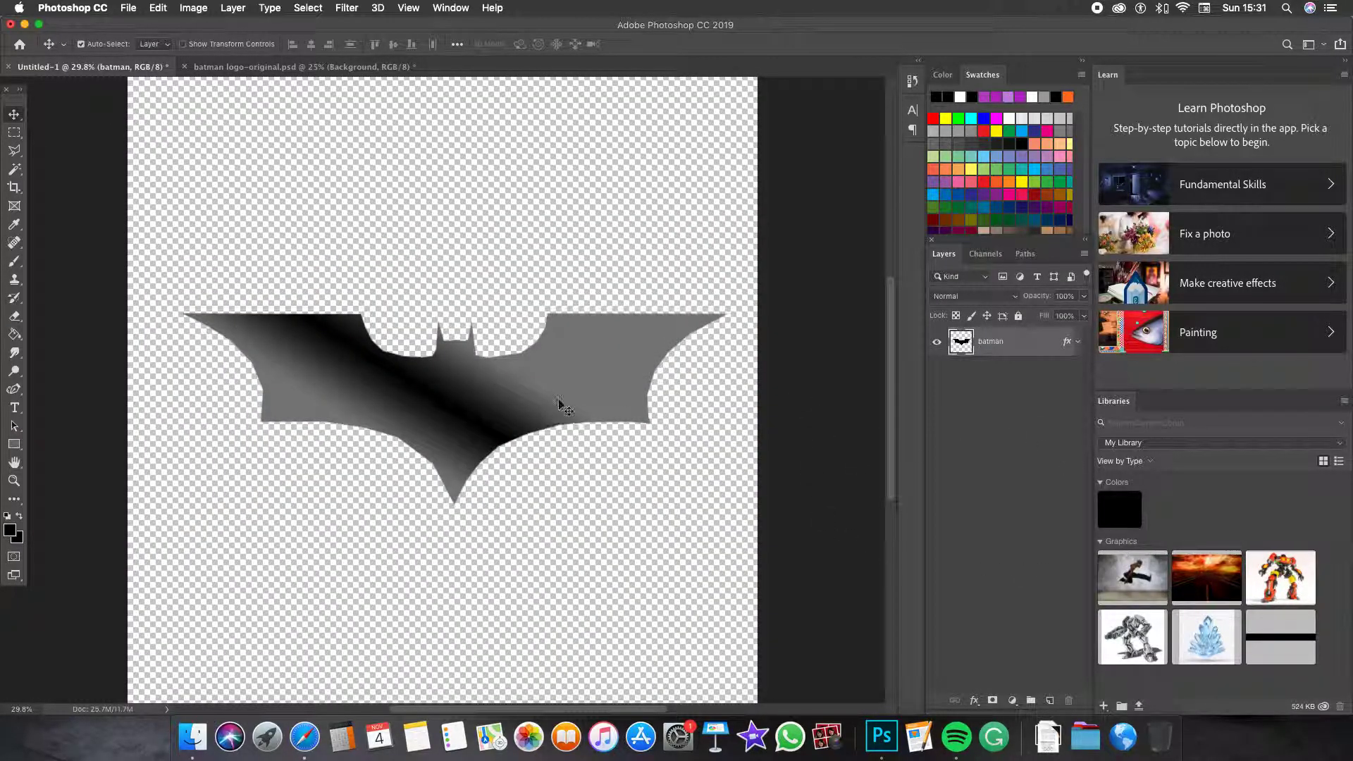
{"action": "key", "text": "super+minus"}
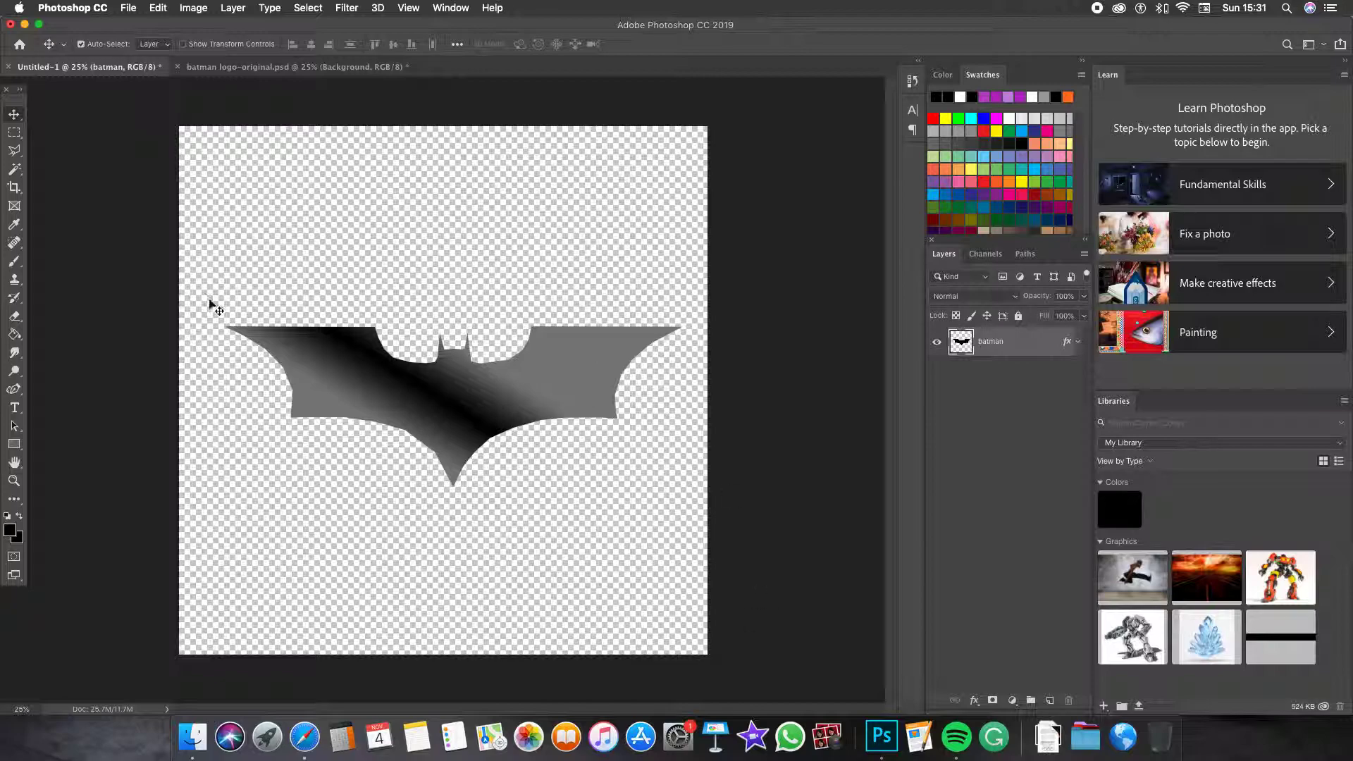
{"action": "key", "text": "super+t"}
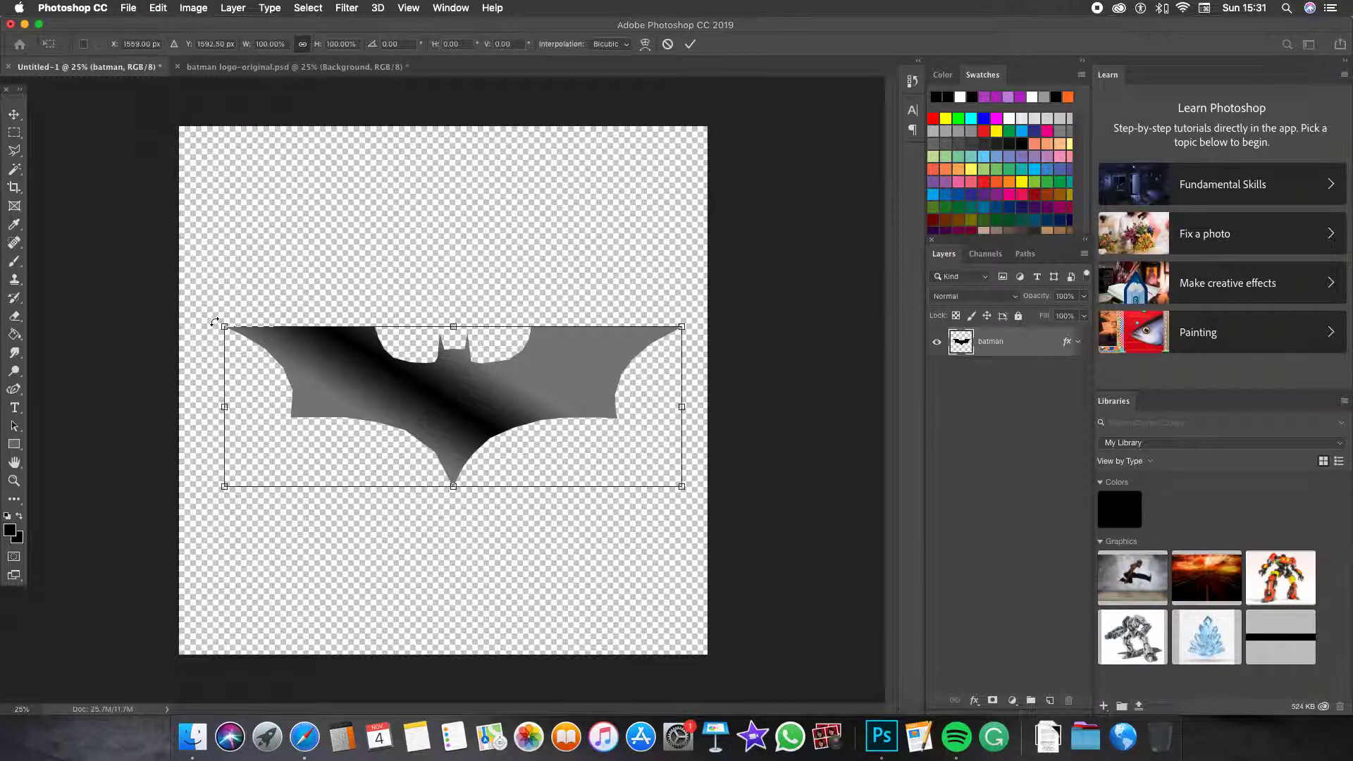
{"action": "left_click_drag", "start_coordinate": [224, 325], "coordinate": [380, 380]}
{"action": "left_click_drag", "start_coordinate": [445, 437], "coordinate": [383, 420]}
{"action": "left_click_drag", "start_coordinate": [317, 364], "coordinate": [253, 340]}
{"action": "left_click_drag", "start_coordinate": [428, 409], "coordinate": [447, 411]}
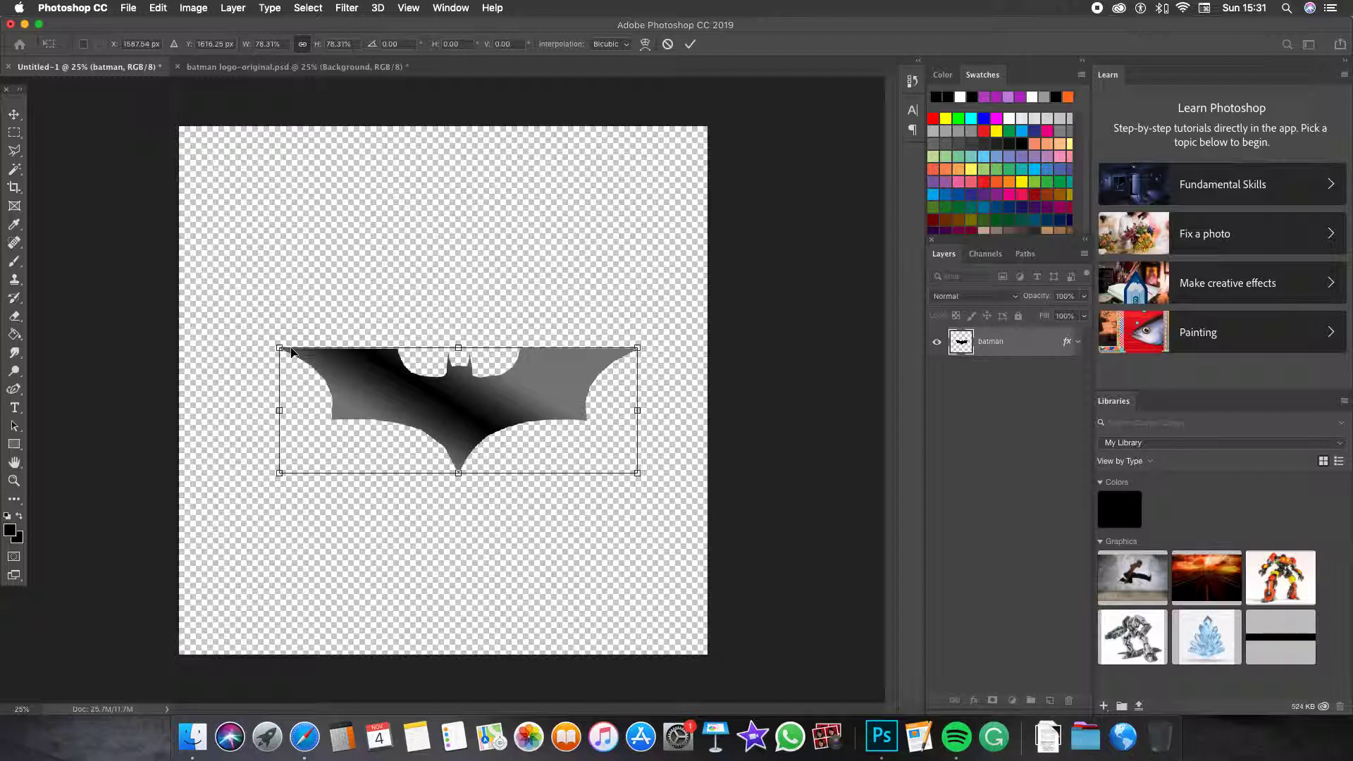
{"action": "left_click", "coordinate": [253, 67]}
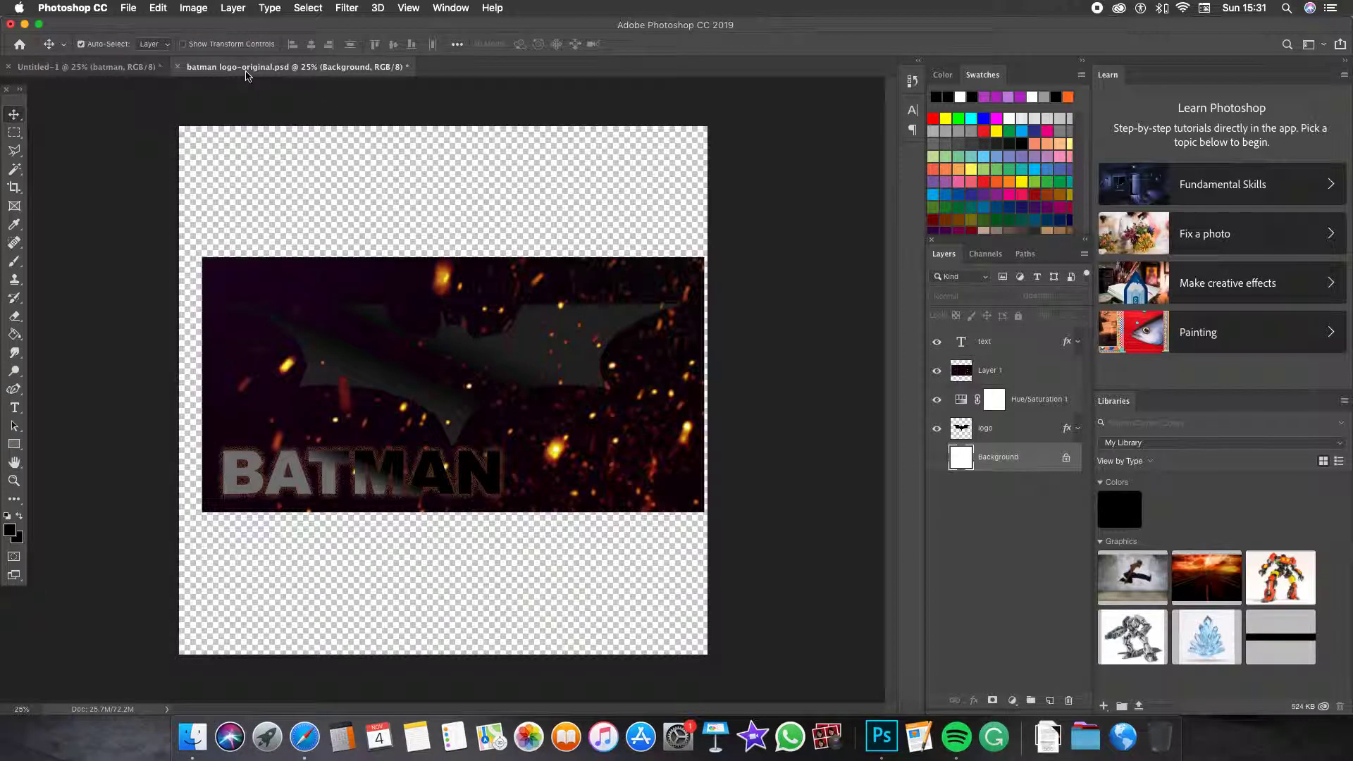
{"action": "left_click", "coordinate": [88, 67]}
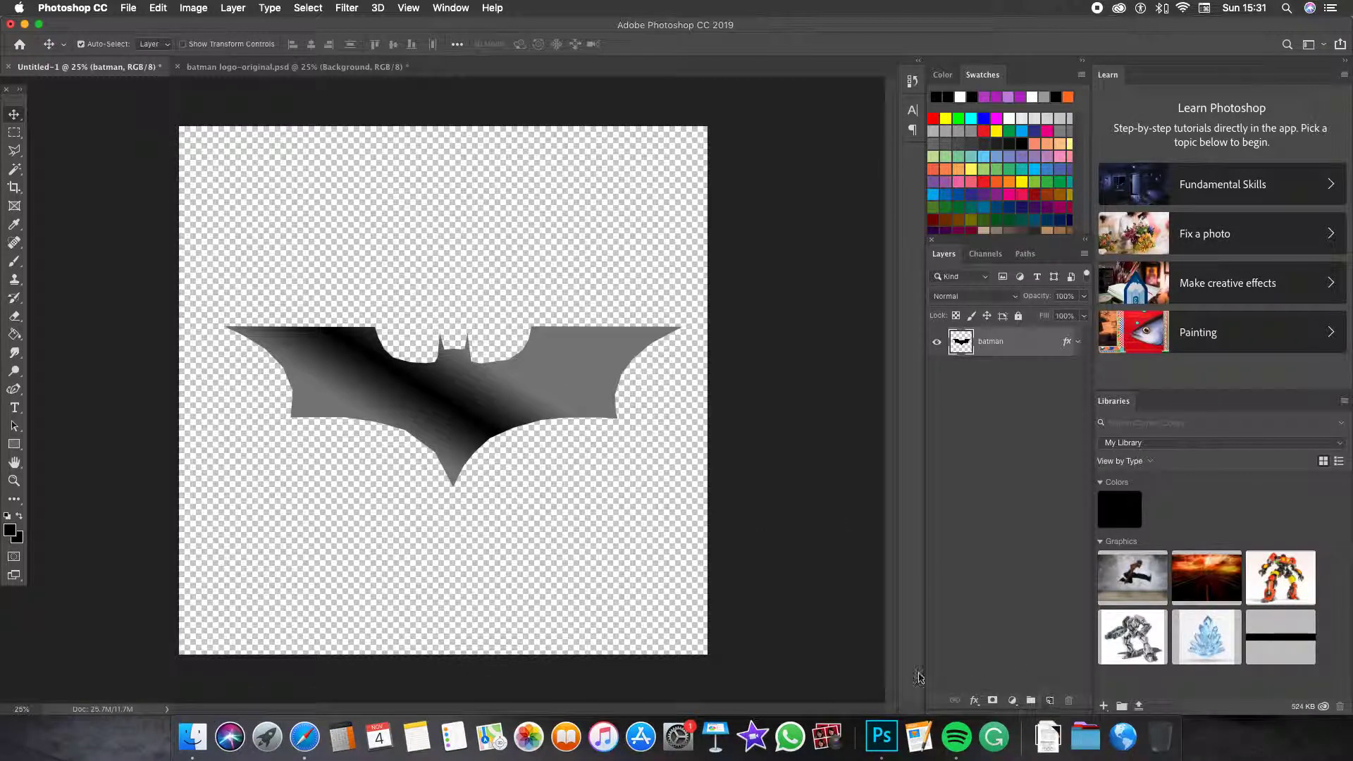
Add a new layer above the batman layer and name it bg.
{"action": "left_click", "coordinate": [1050, 699]}
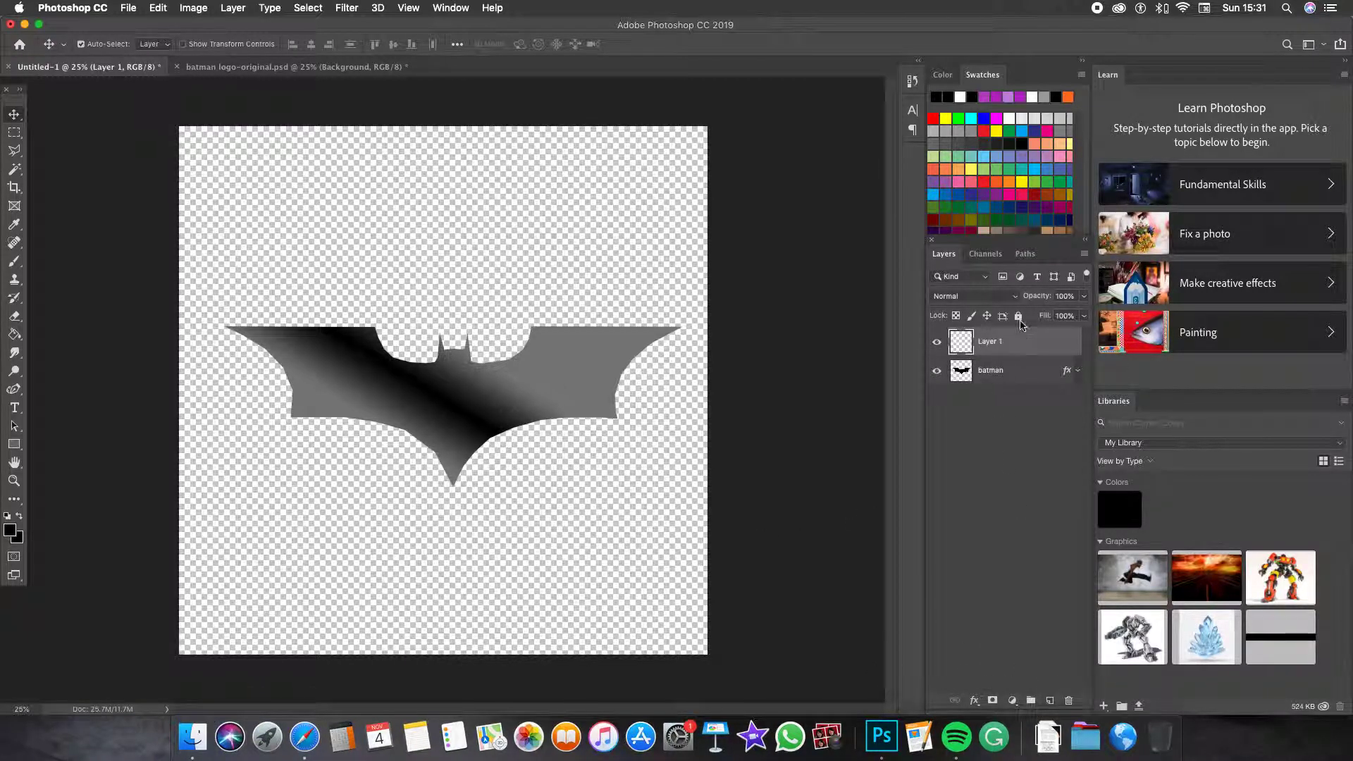
{"action": "left_click", "coordinate": [391, 67]}
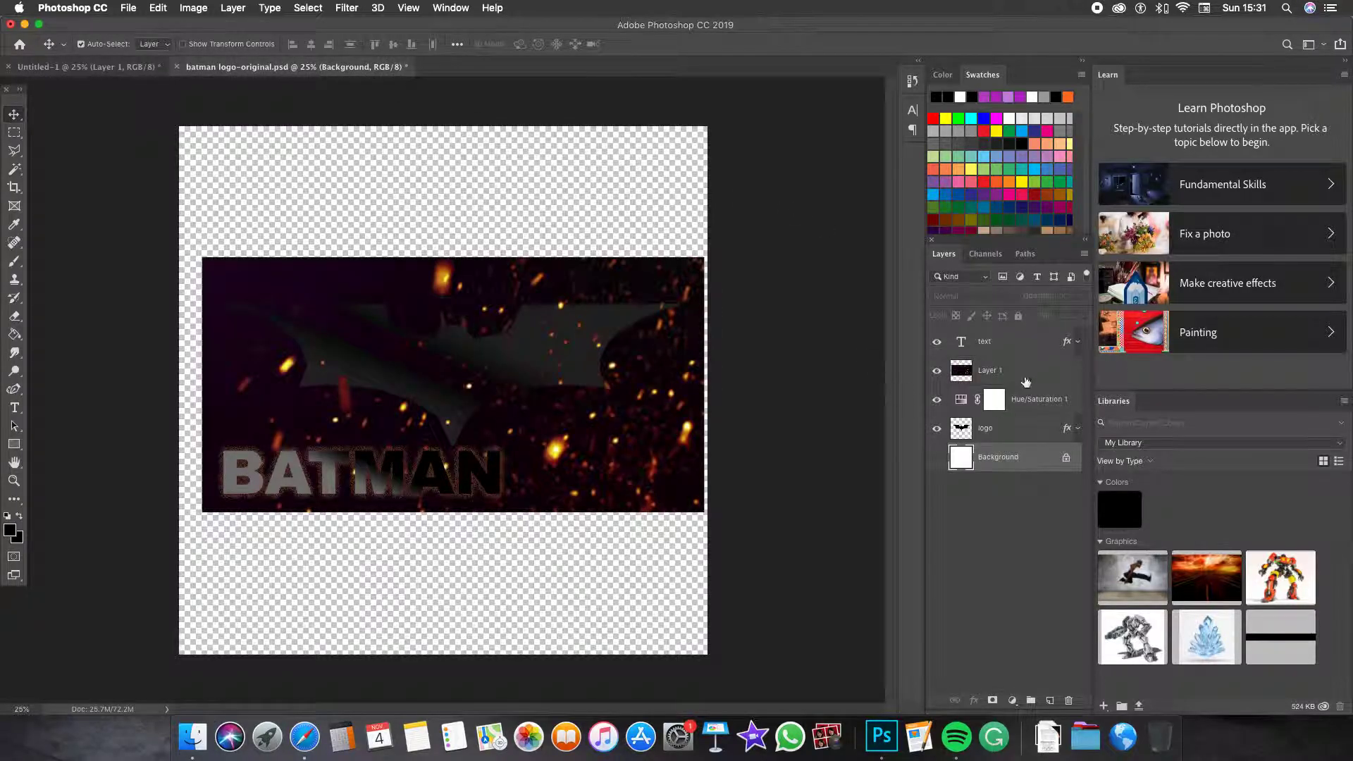
{"action": "left_click", "coordinate": [85, 70]}
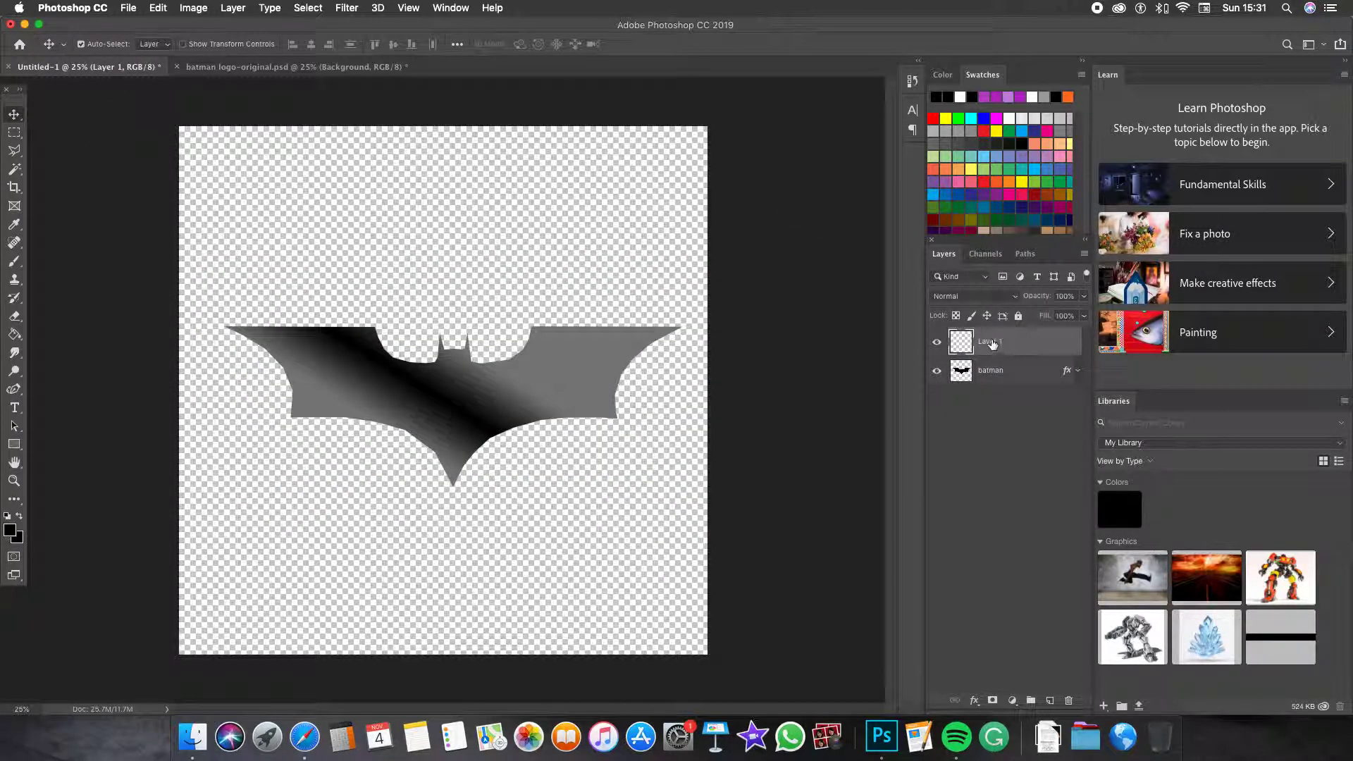
{"action": "type", "text": "bg"}
{"action": "key", "text": "Return"}
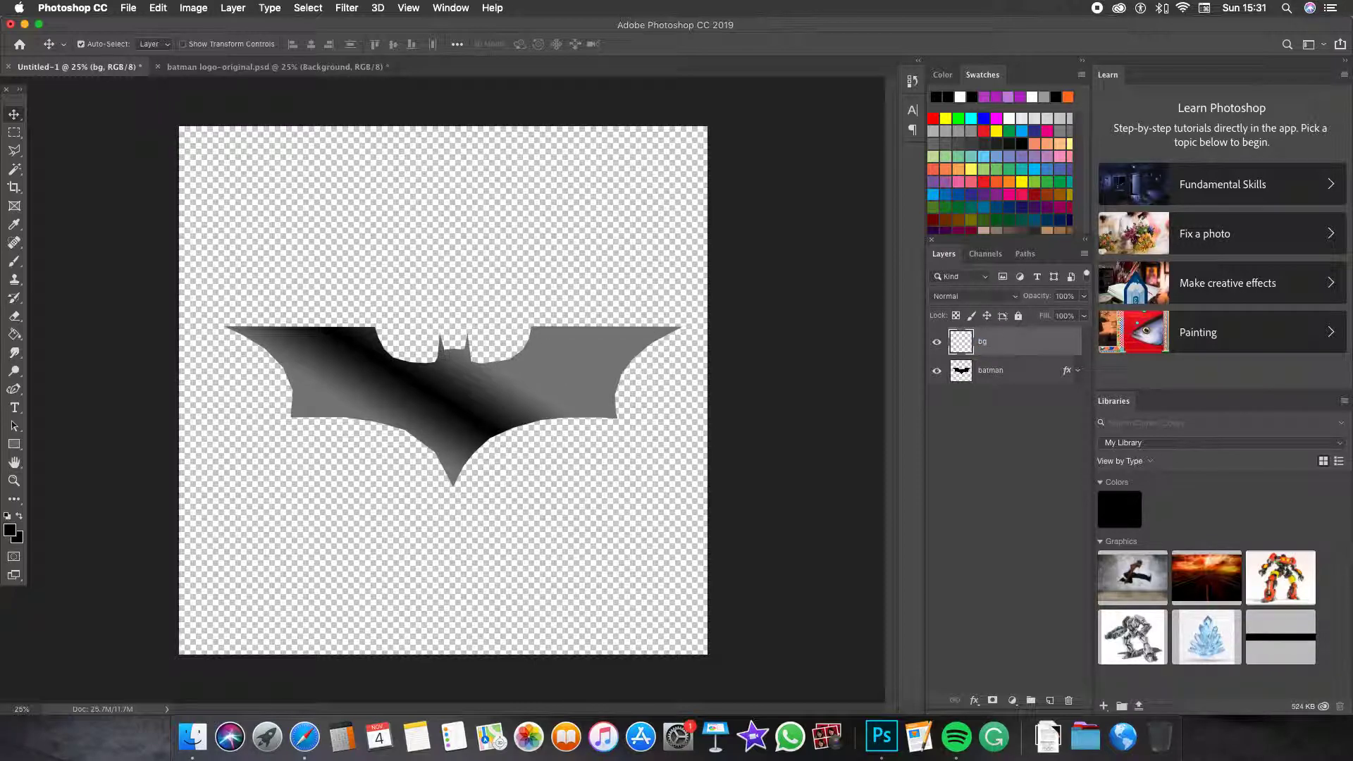
Rename the bg layer to sparks and keep it as the active layer.
{"action": "double_click", "coordinate": [985, 341]}
{"action": "type", "text": "sparks"}
{"action": "key", "text": "Return"}
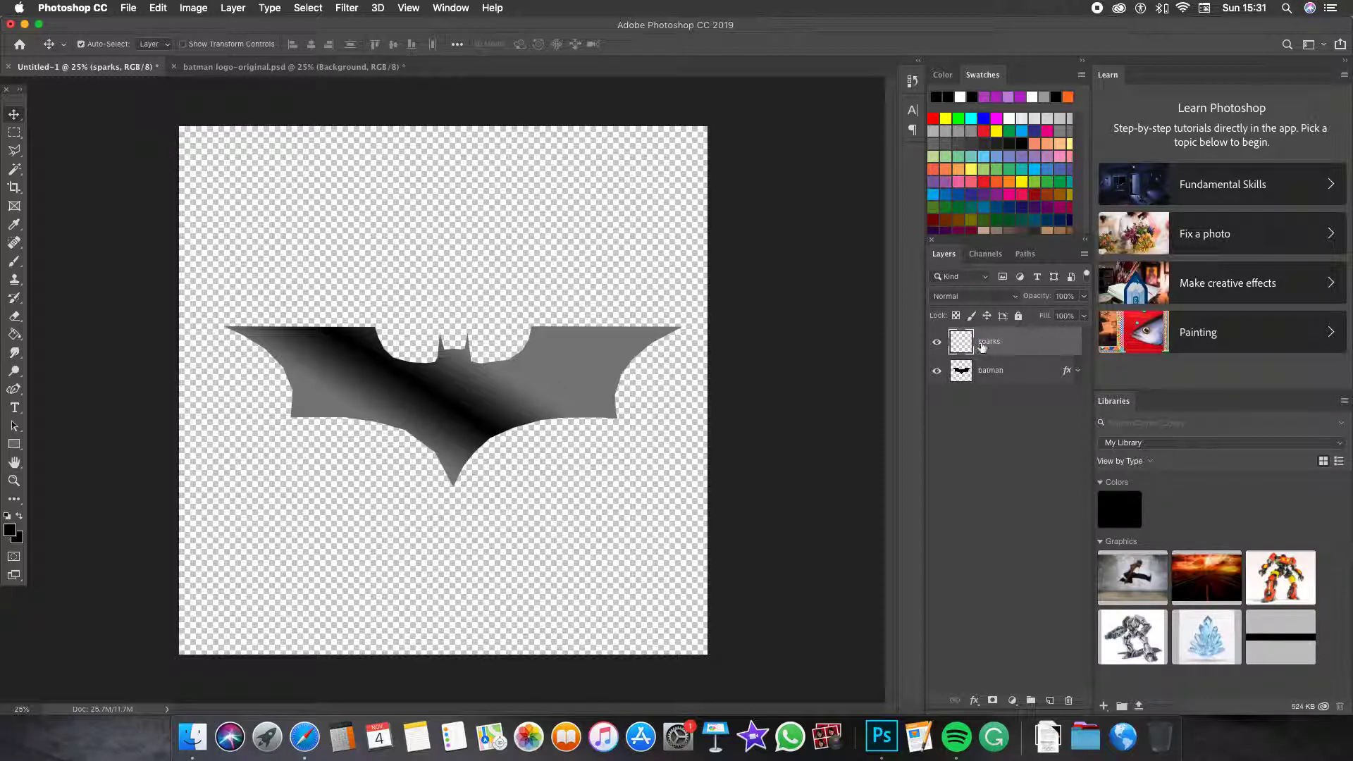
{"action": "left_click", "coordinate": [986, 377]}
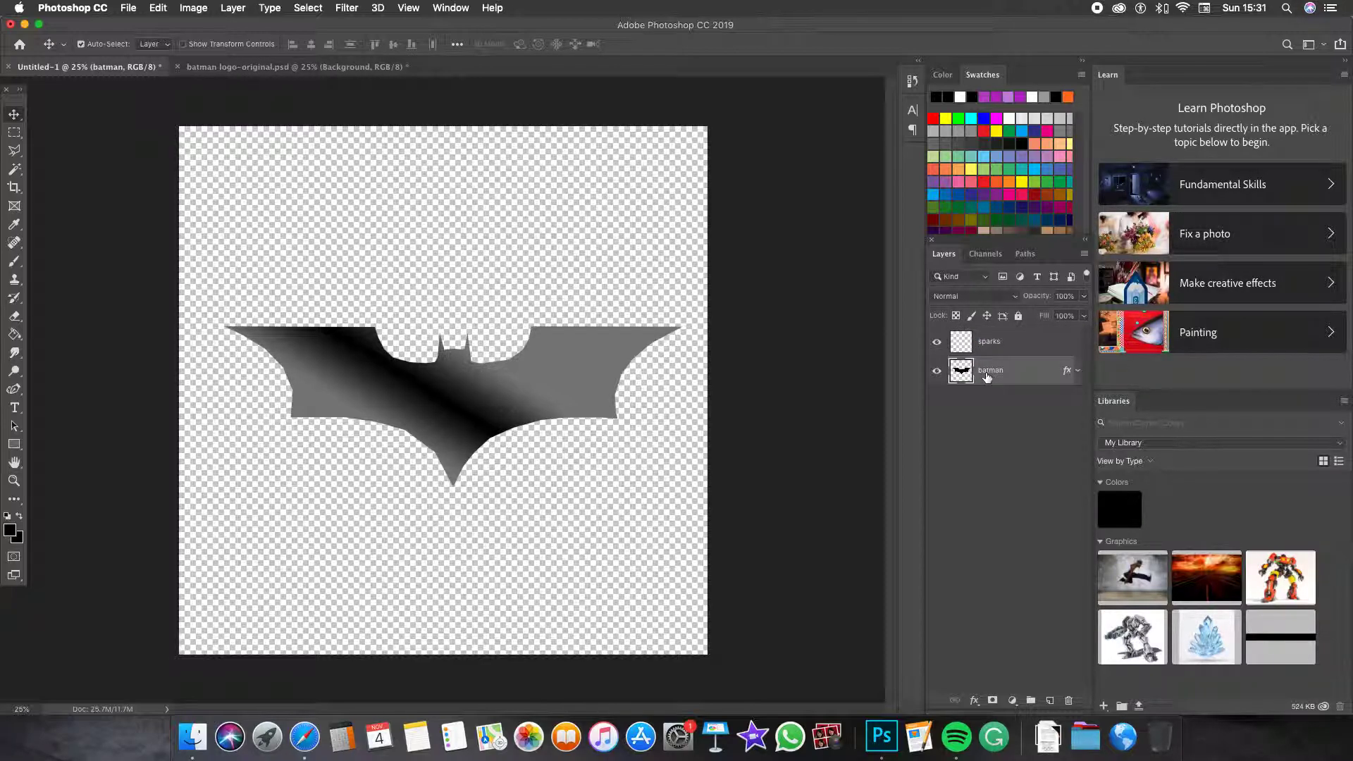
{"action": "left_click", "coordinate": [996, 343]}
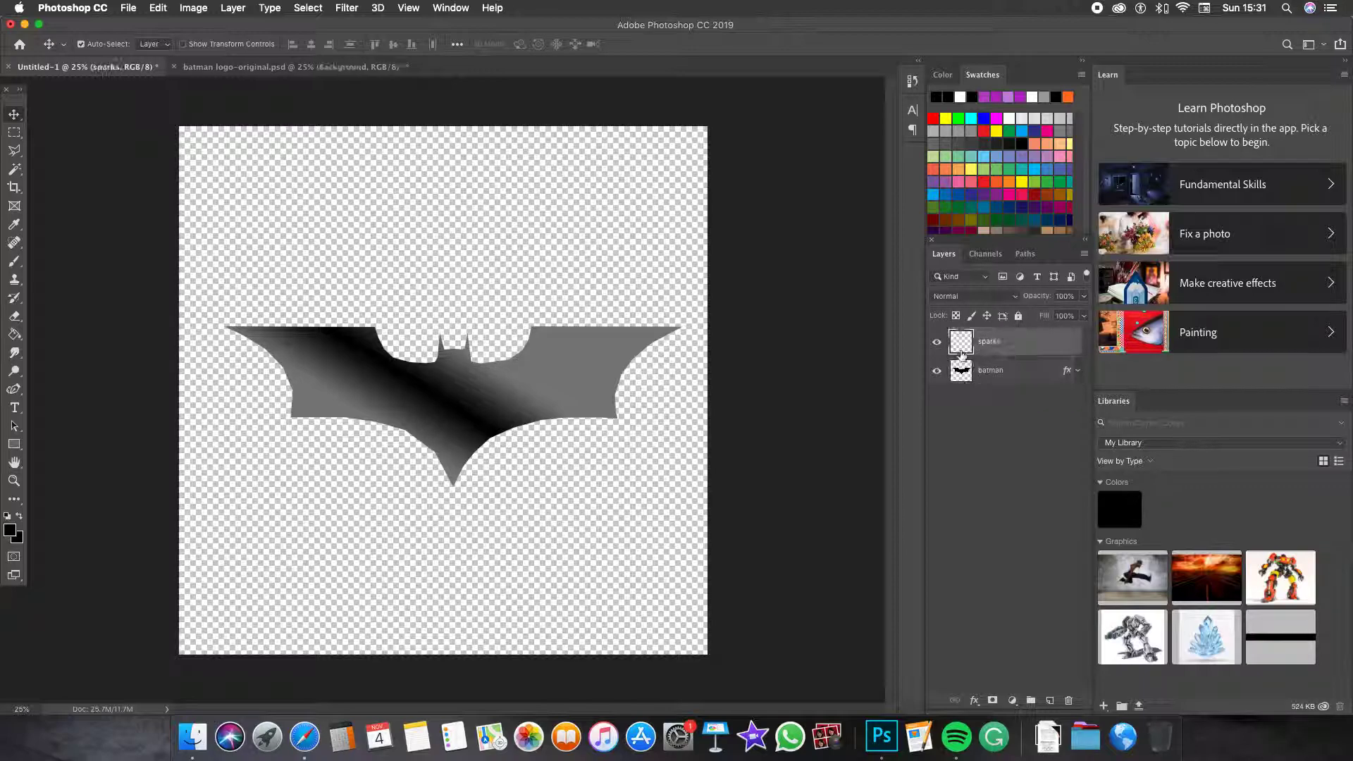
Switch to Safari and search Google Images for "fire sparks".
{"action": "left_click", "coordinate": [25, 24]}
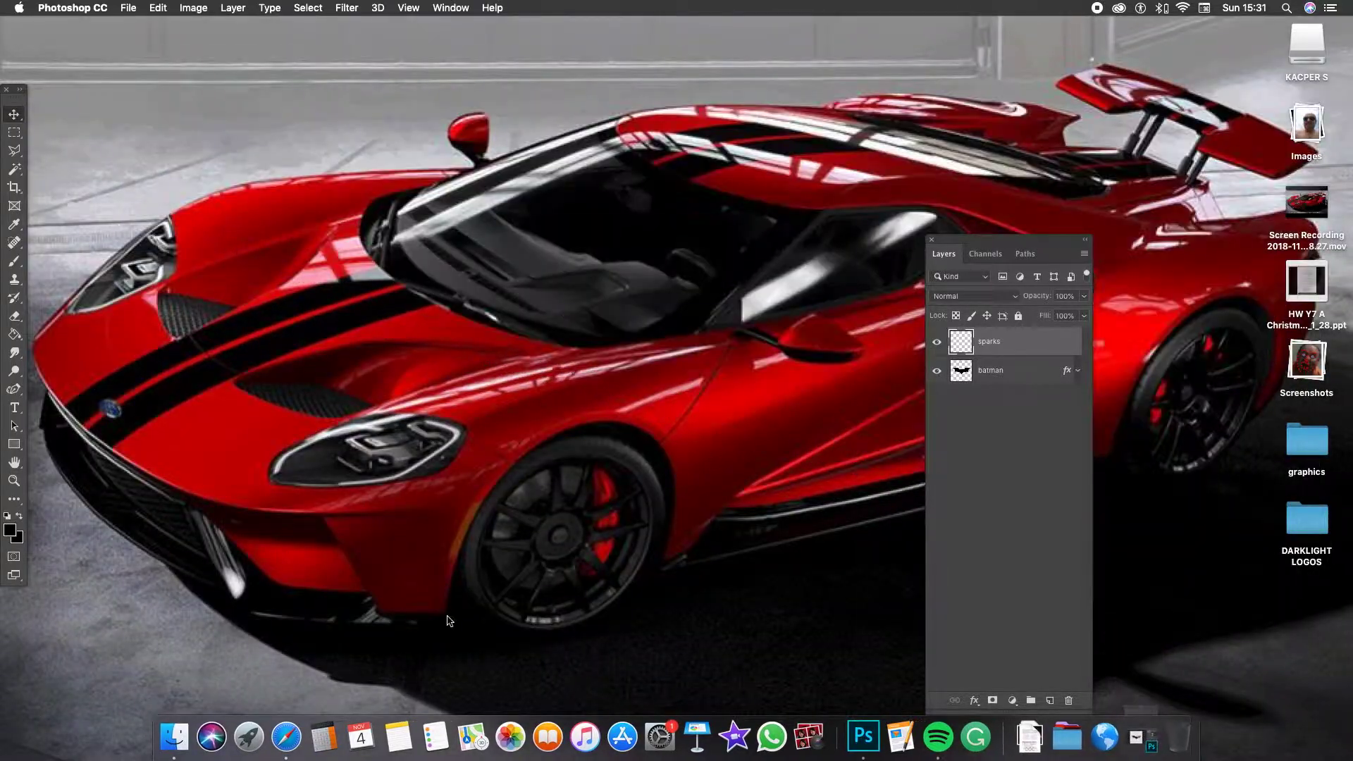
{"action": "left_click", "coordinate": [286, 637]}
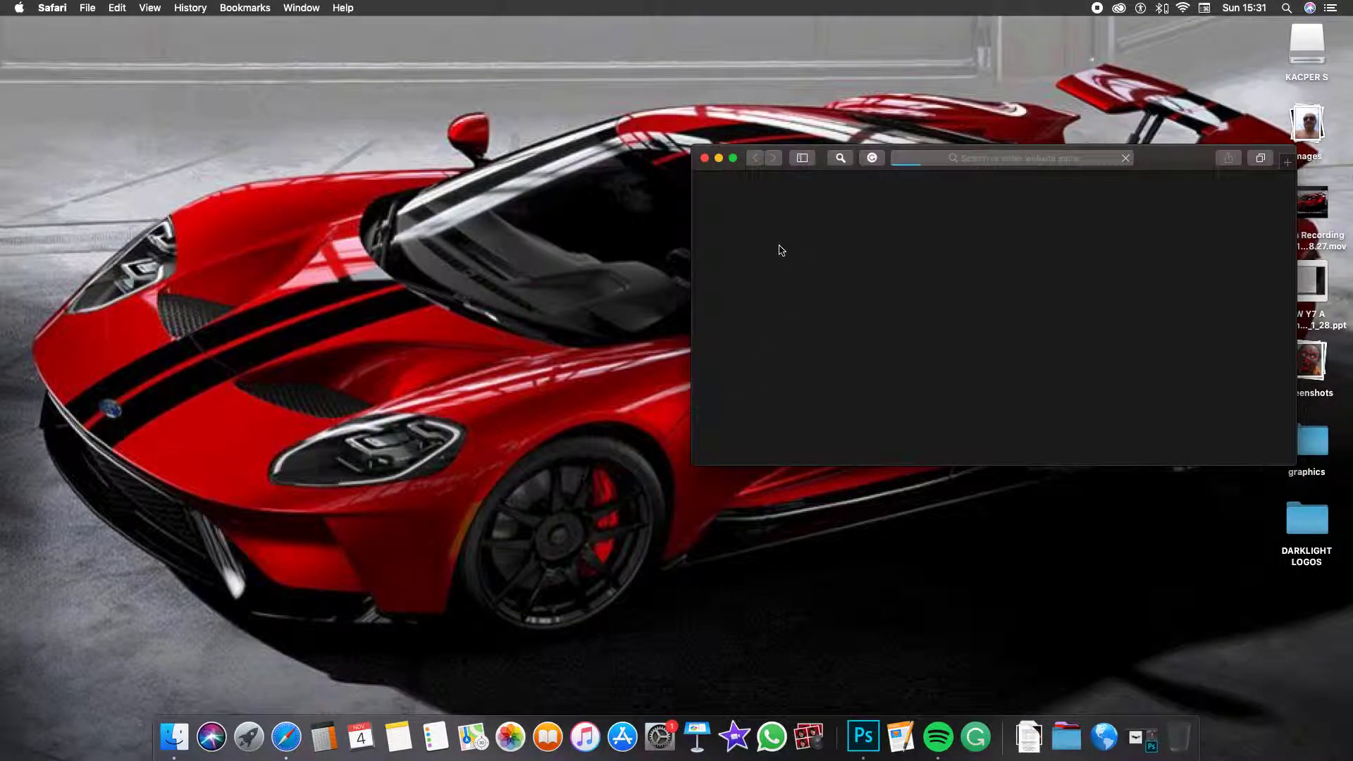
{"action": "left_click", "coordinate": [735, 159]}
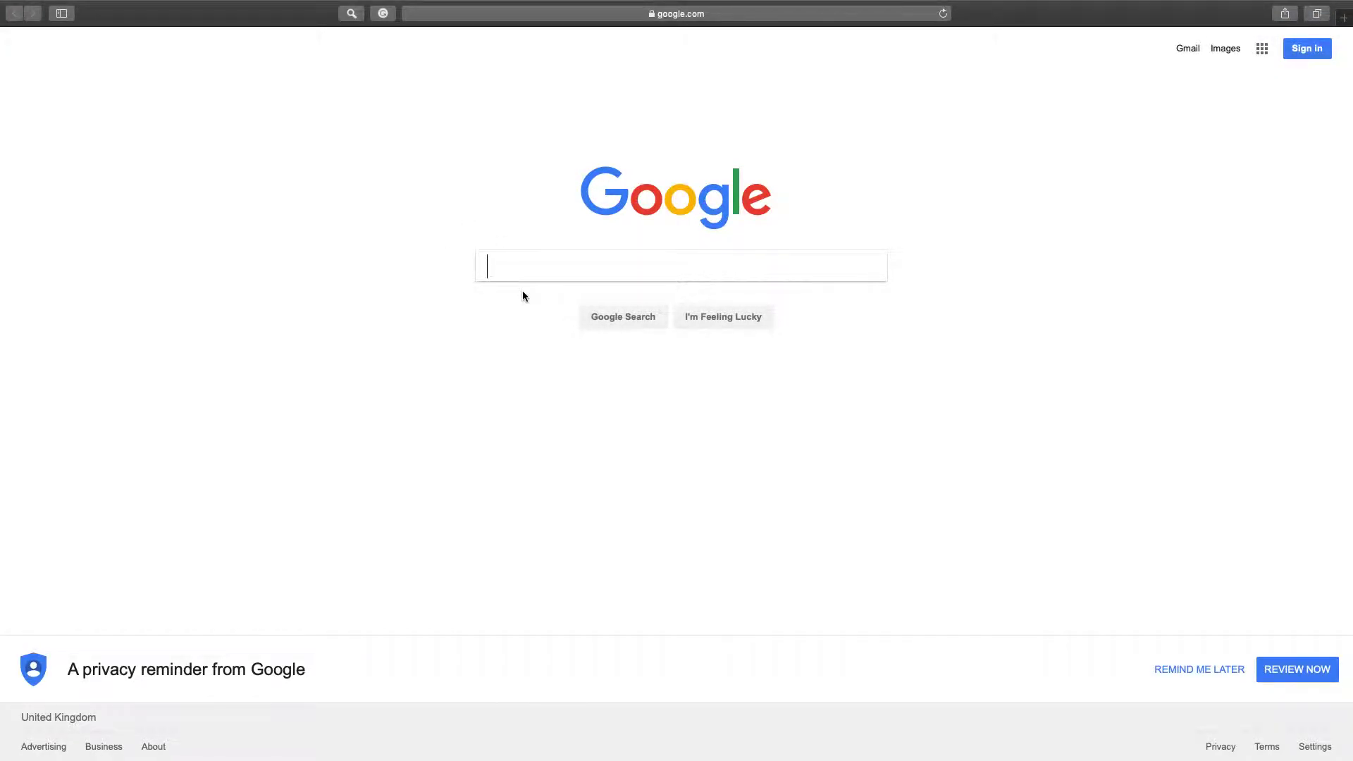
{"action": "type", "text": "fire "}
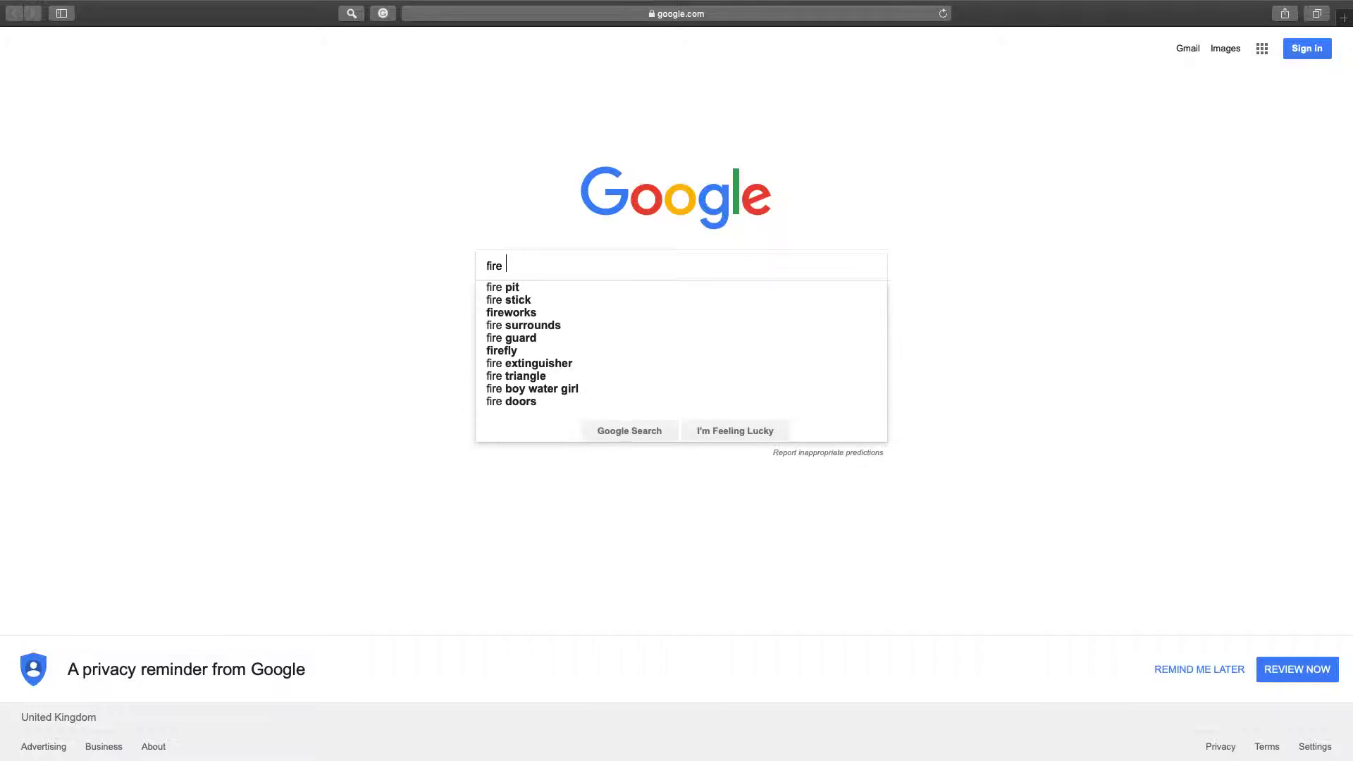
{"action": "type", "text": "sparks"}
{"action": "key", "text": "Return"}
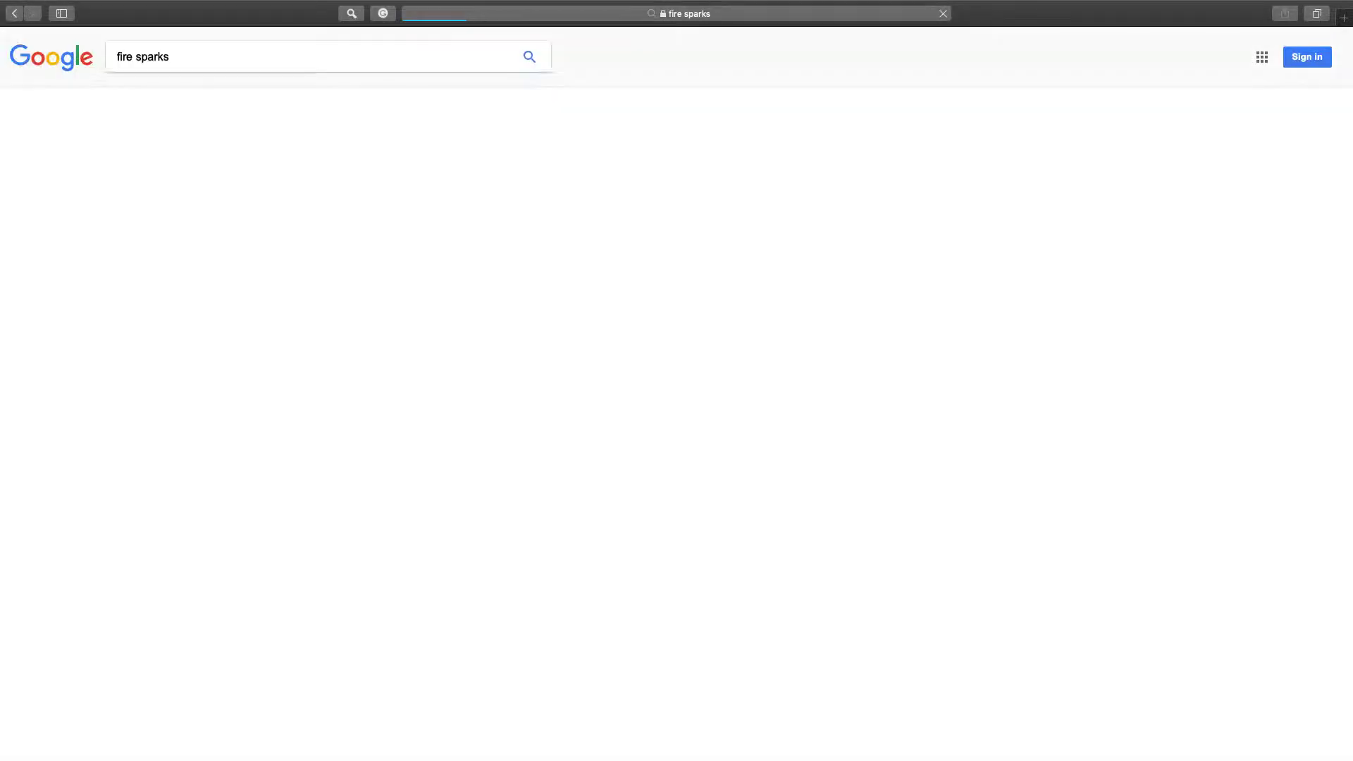
{"action": "left_click", "coordinate": [166, 96]}
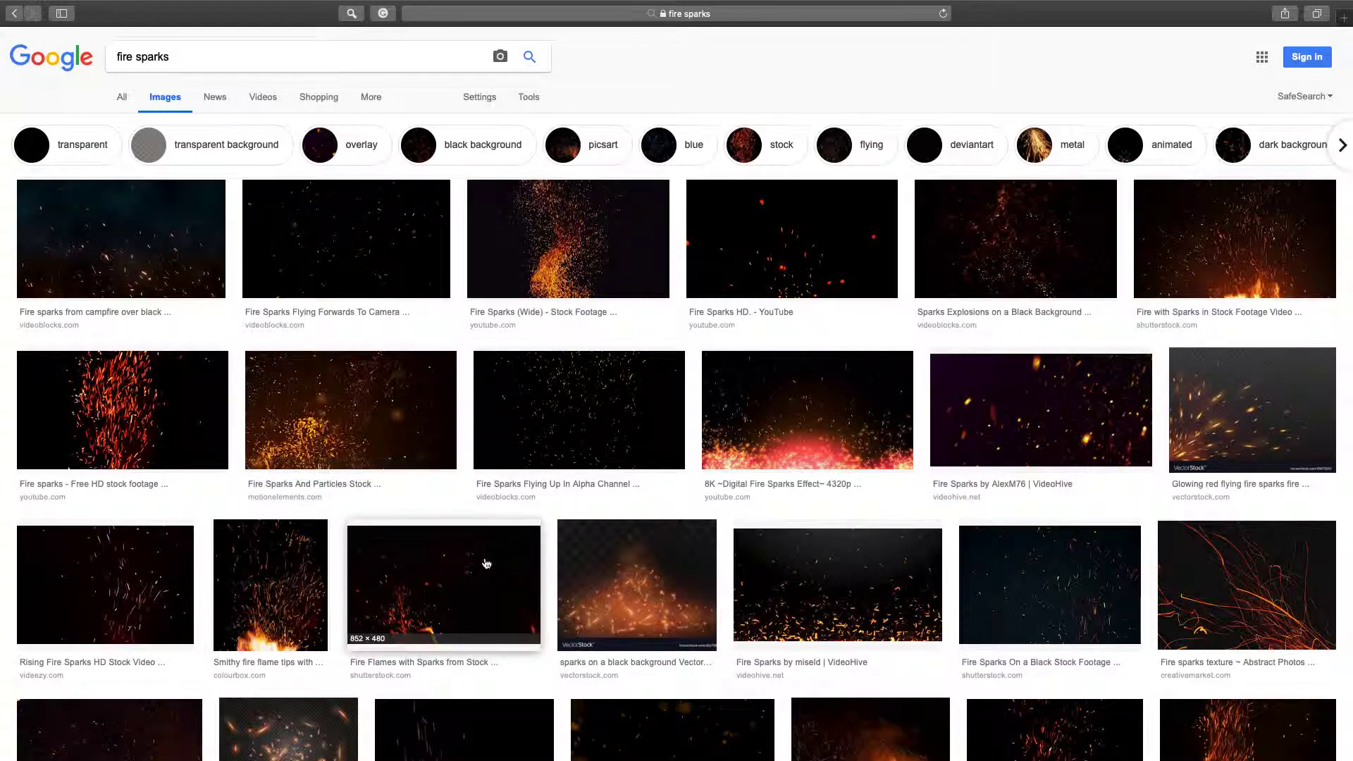
Look through the fire sparks image results for a suitable spark texture on a dark background.
{"action": "scroll", "coordinate": [485, 560], "scroll_direction": "down", "scroll_amount": 3}
{"action": "scroll", "coordinate": [451, 232], "scroll_direction": "up", "scroll_amount": 2}
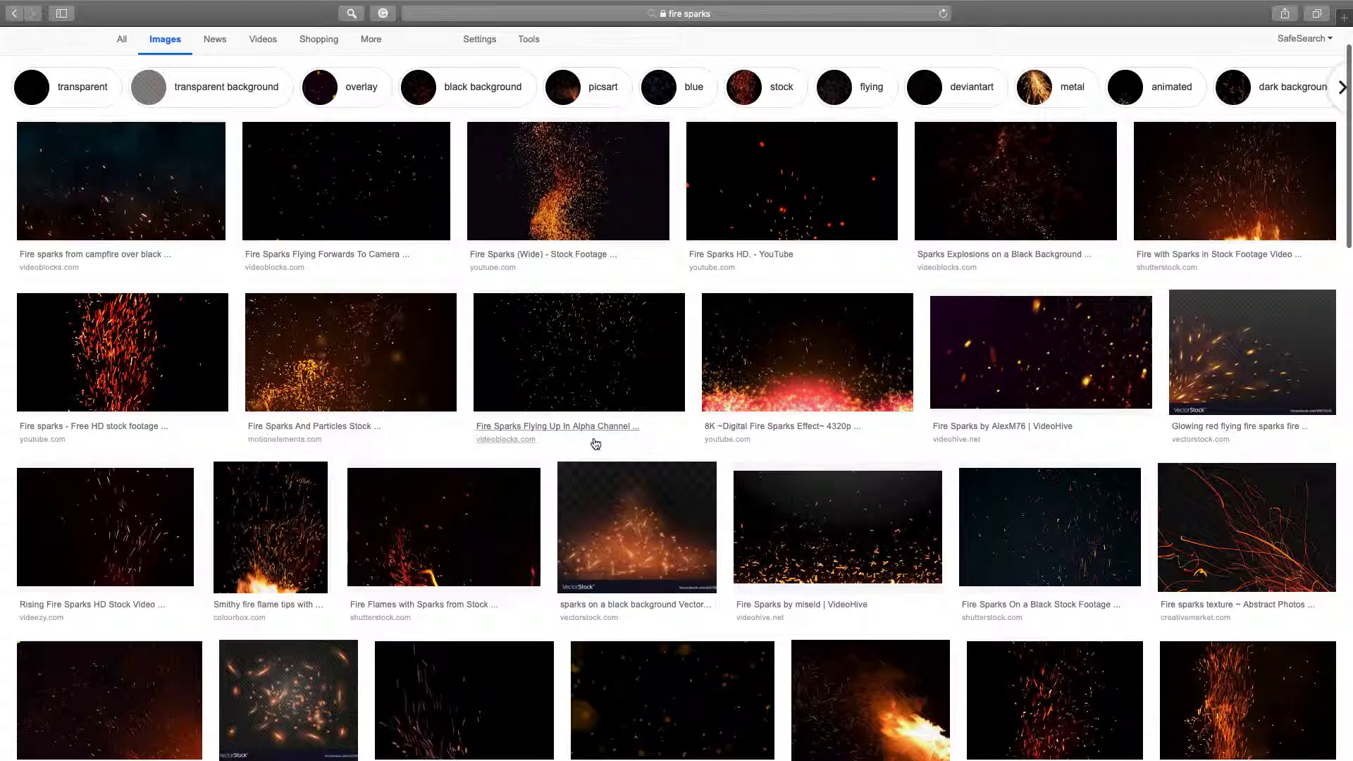
{"action": "scroll", "coordinate": [651, 418], "scroll_direction": "down", "scroll_amount": 1}
{"action": "scroll", "coordinate": [651, 417], "scroll_direction": "down", "scroll_amount": 2}
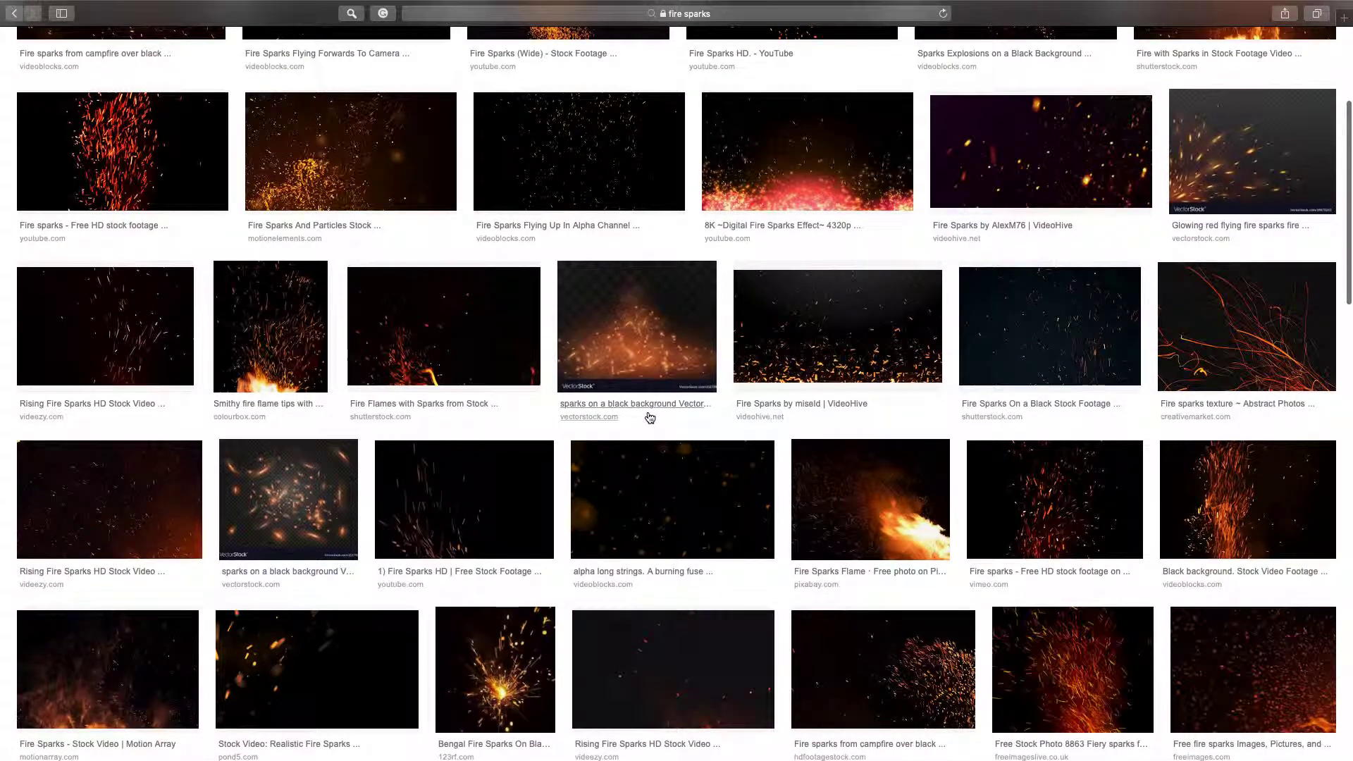
{"action": "scroll", "coordinate": [649, 418], "scroll_direction": "down", "scroll_amount": 9}
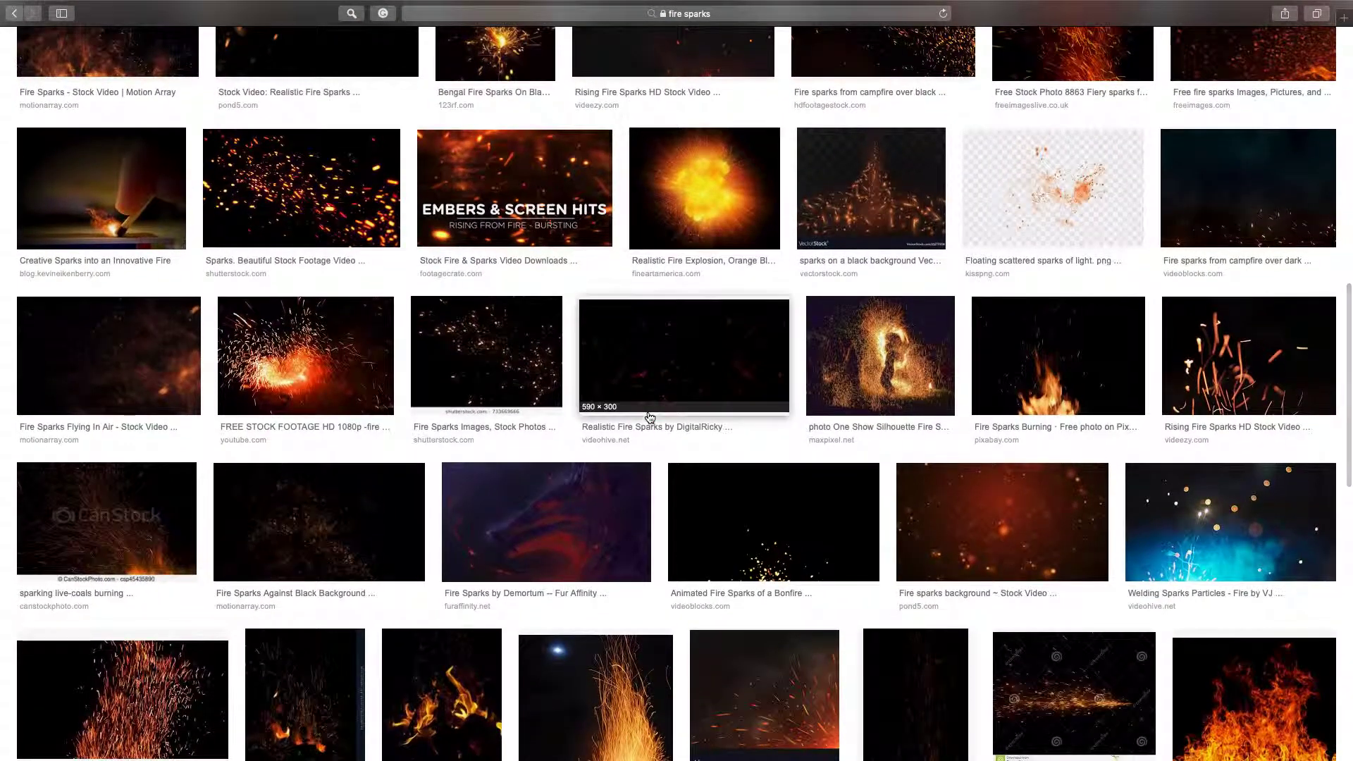
{"action": "scroll", "coordinate": [650, 417], "scroll_direction": "up", "scroll_amount": 5}
{"action": "scroll", "coordinate": [650, 417], "scroll_direction": "up", "scroll_amount": 2}
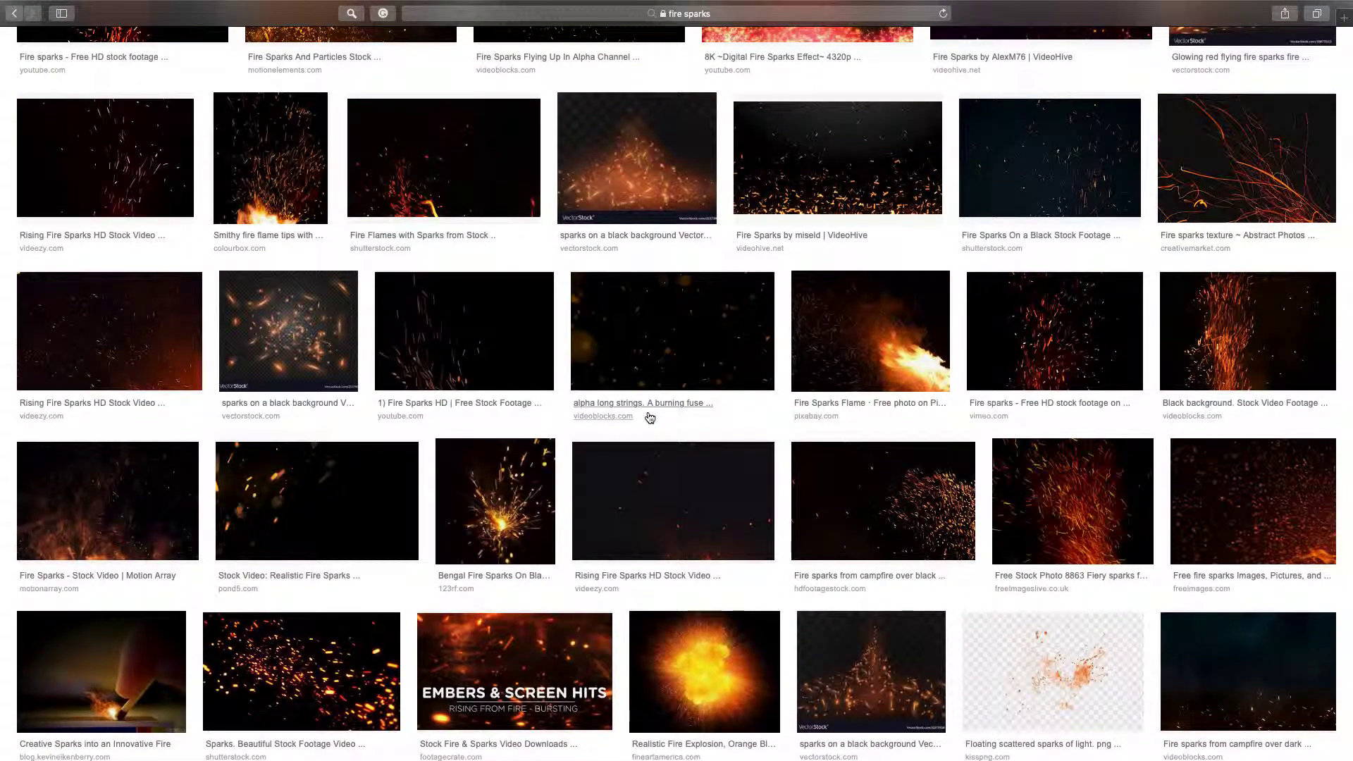
{"action": "scroll", "coordinate": [649, 417], "scroll_direction": "up", "scroll_amount": 4}
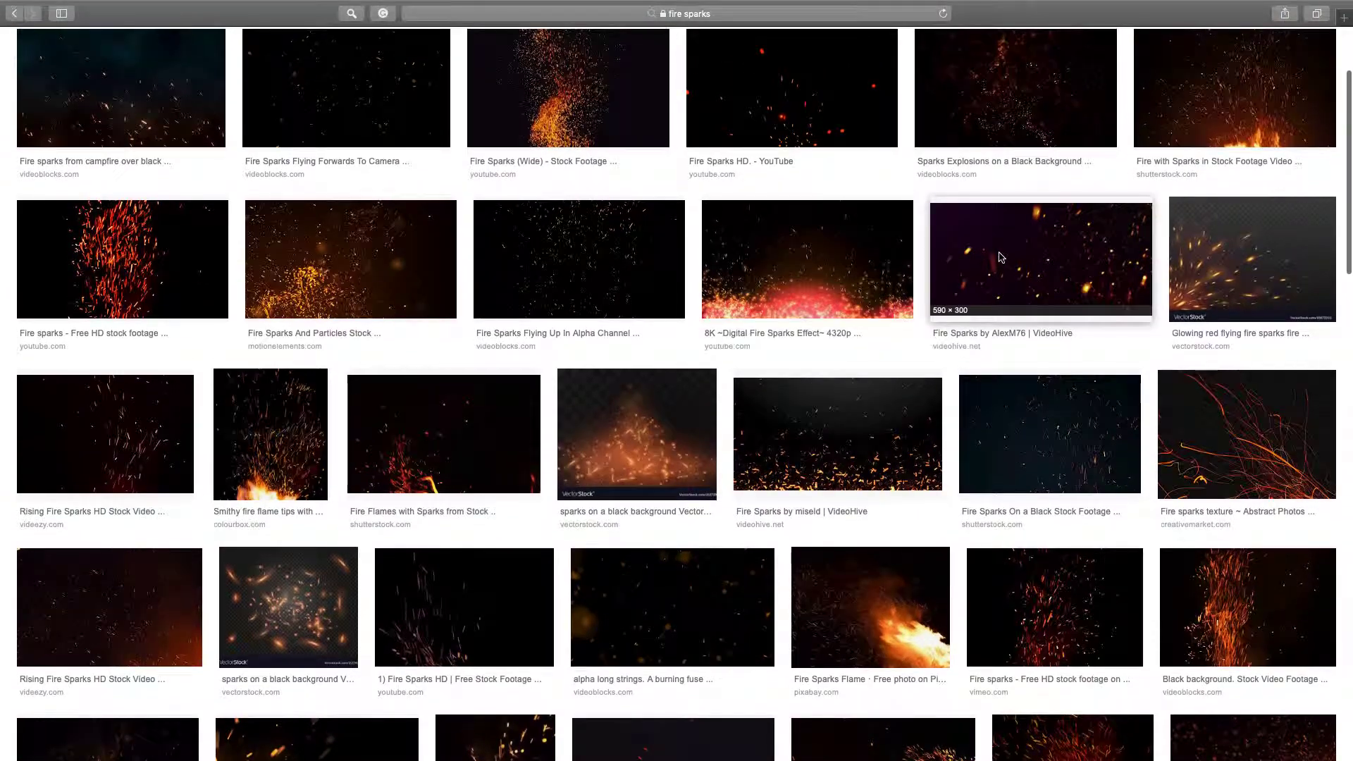
Preview the Fire Sparks by AlexM76 result and its related images, settling on the 1920 × 1080 "Fire sparks from campfire over dark background" image.
{"action": "left_click", "coordinate": [1001, 257]}
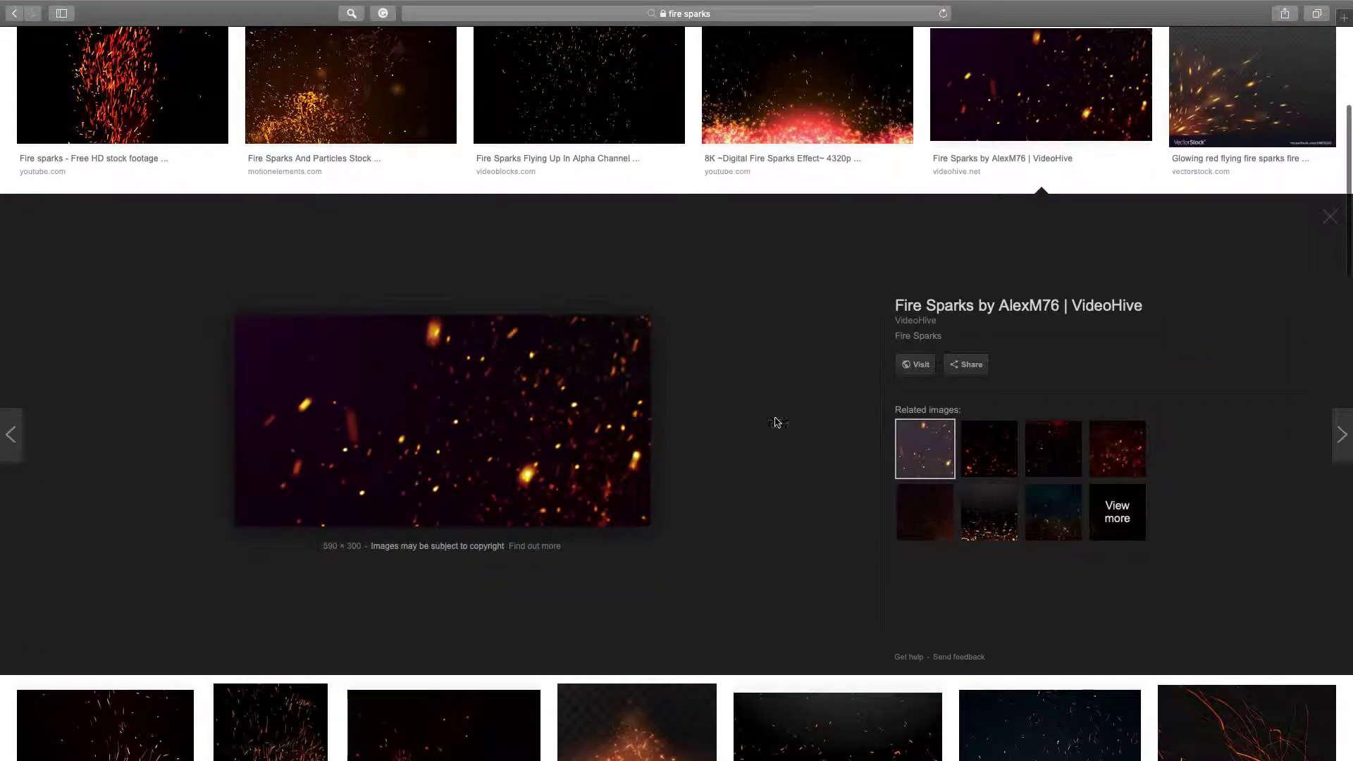
{"action": "left_click", "coordinate": [1014, 460]}
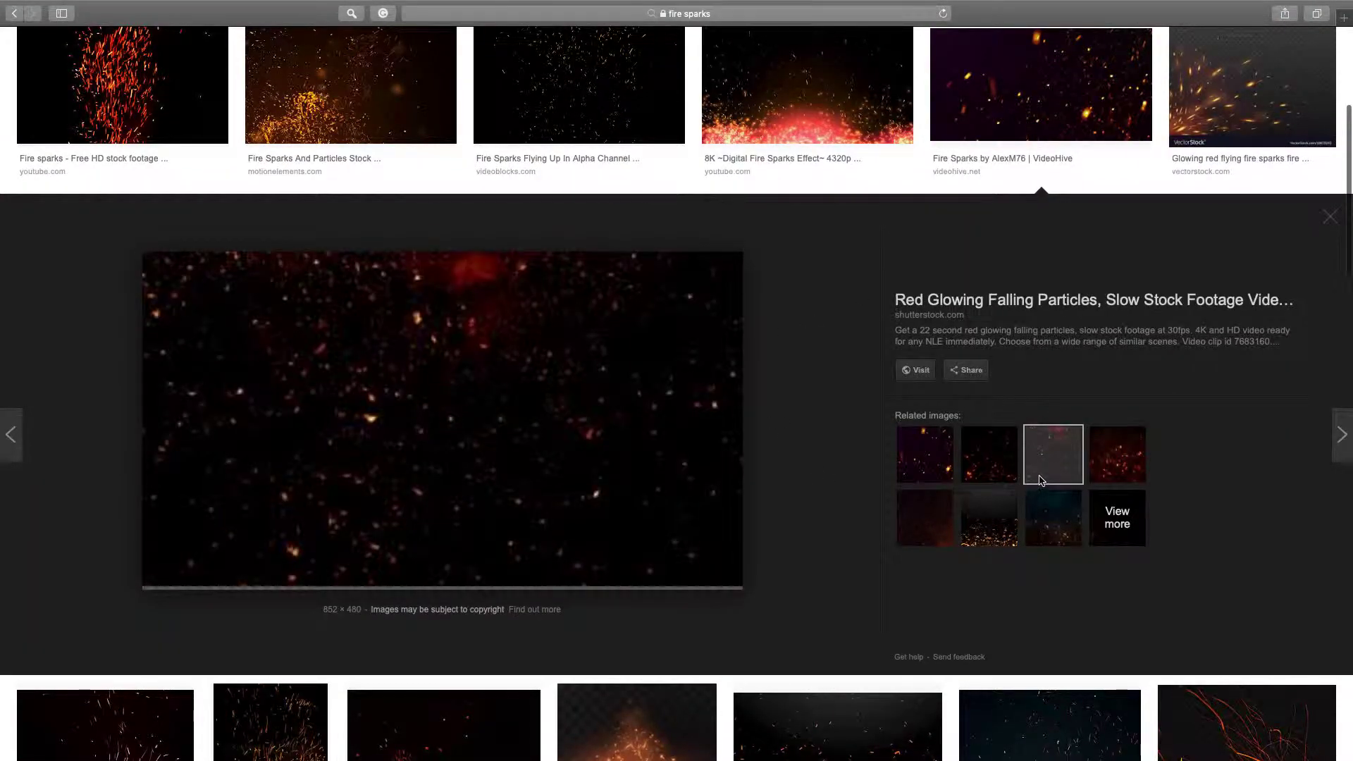
{"action": "left_click", "coordinate": [1007, 460]}
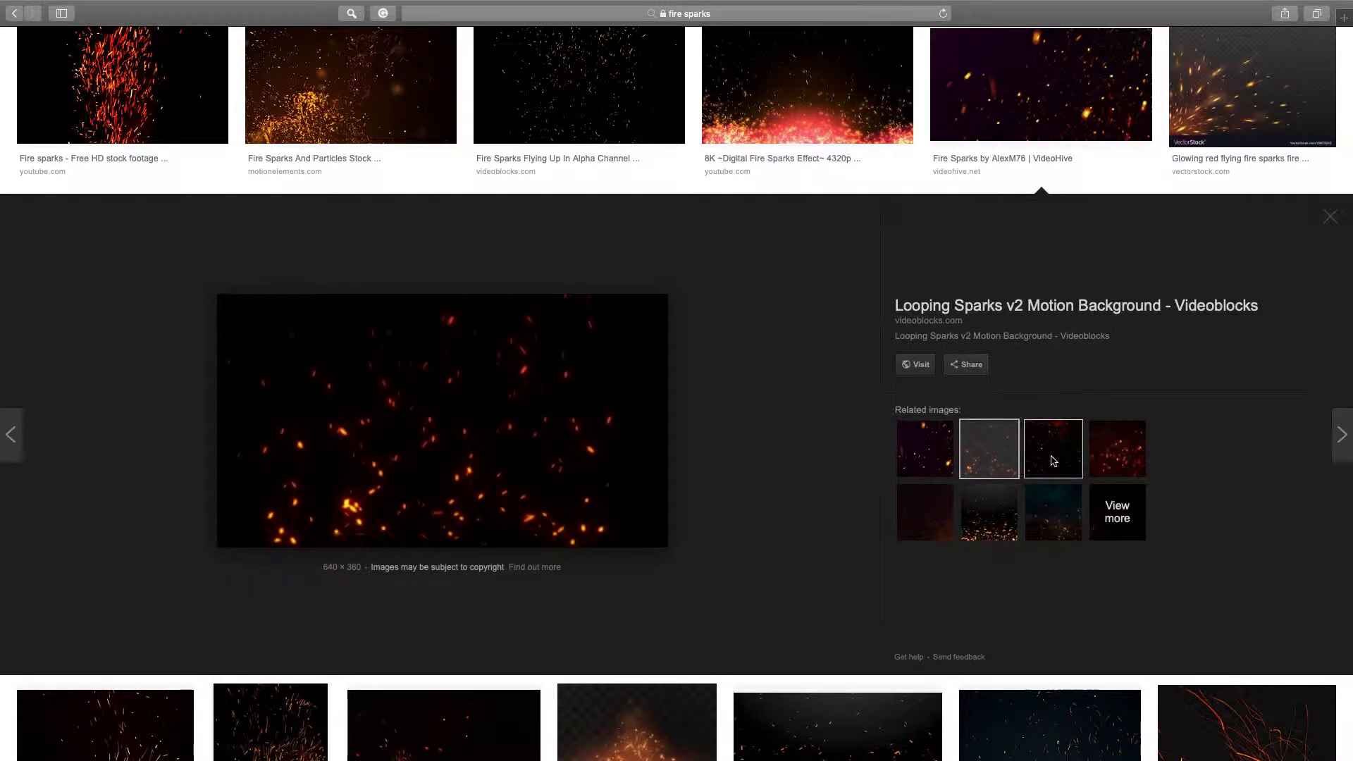
{"action": "left_click", "coordinate": [1051, 461]}
{"action": "left_click", "coordinate": [1090, 468]}
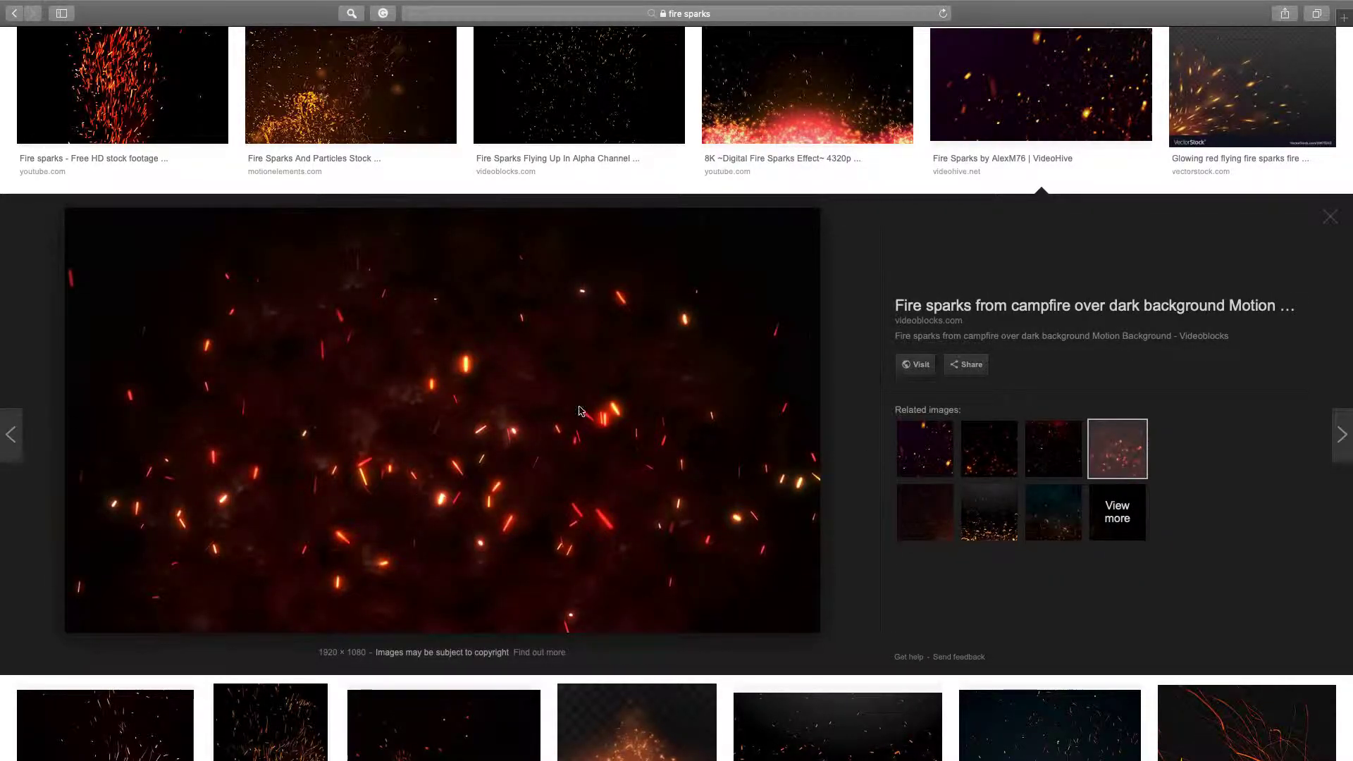
Bring the campfire sparks image from Safari into the sparks layer of the Untitled-1 document in Photoshop.
{"action": "mouse_move", "coordinate": [51, 1]}
{"action": "left_click", "coordinate": [42, 30]}
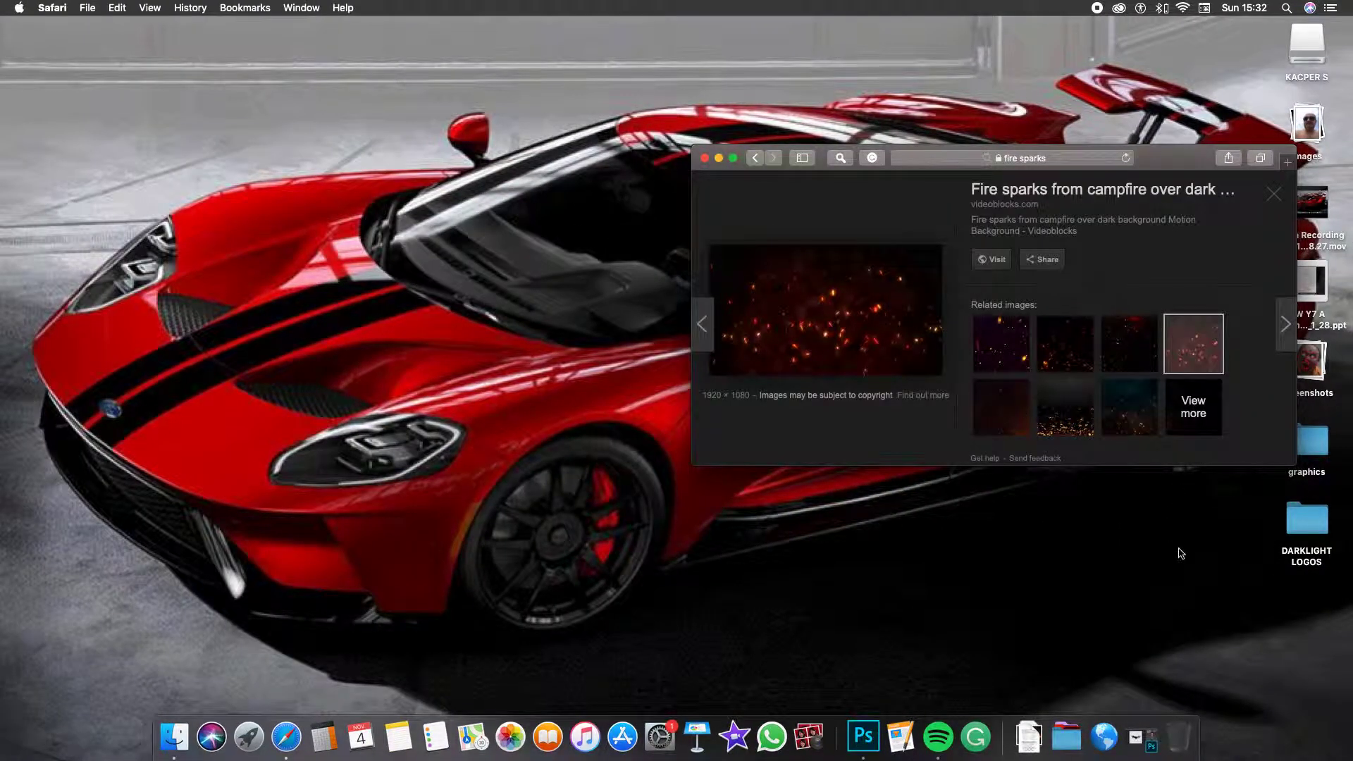
{"action": "left_click", "coordinate": [1140, 736]}
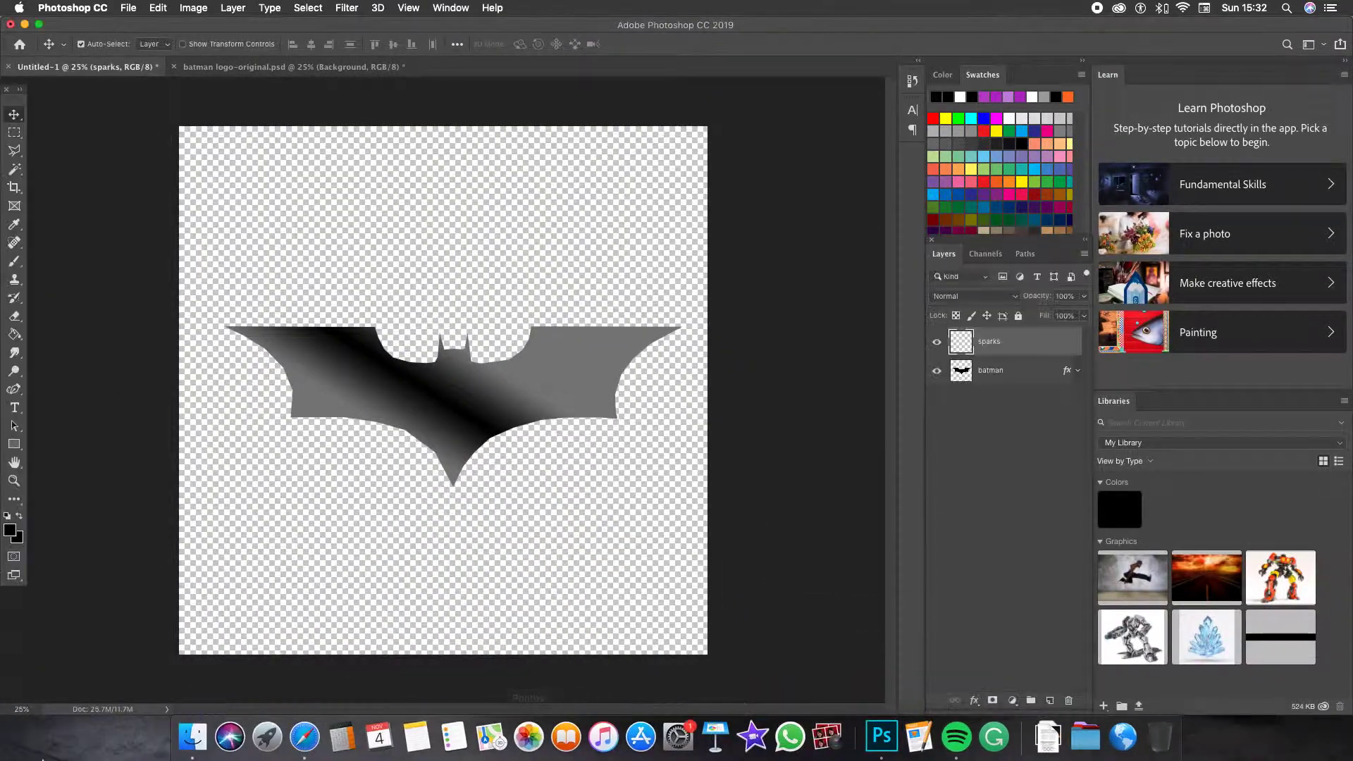
{"action": "left_click", "coordinate": [304, 736]}
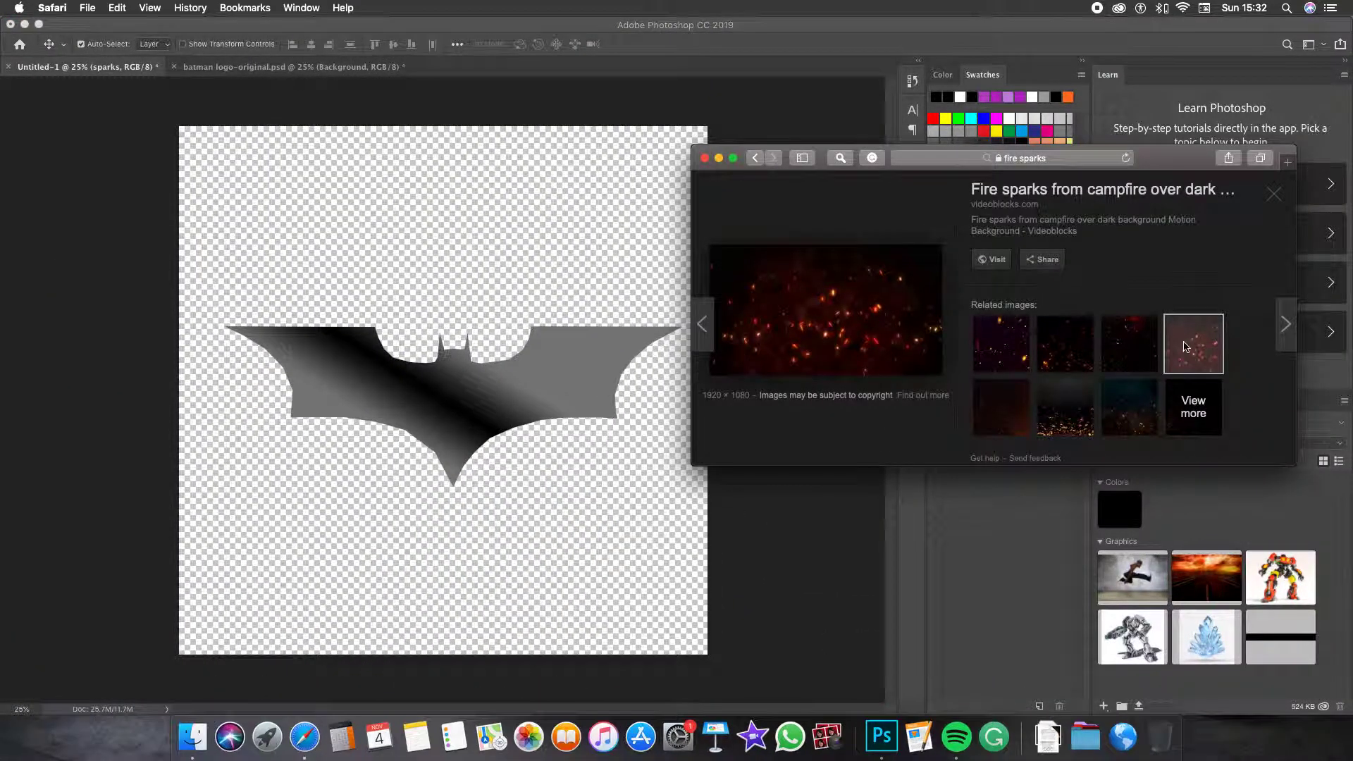
{"action": "left_click_drag", "start_coordinate": [1184, 345], "coordinate": [462, 373]}
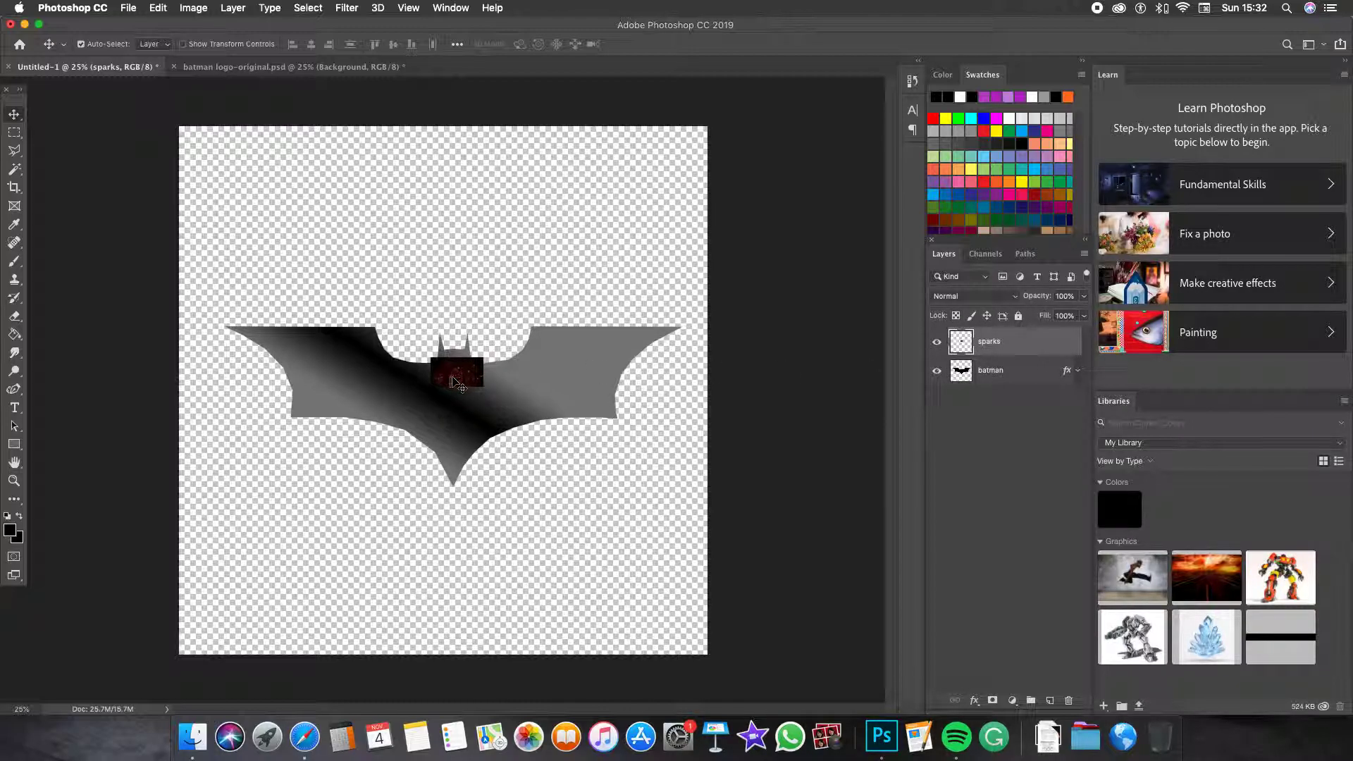
Scale the sparks image up proportionally with Free Transform so it spans the canvas width and covers the bat logo.
{"action": "key", "text": "super+t"}
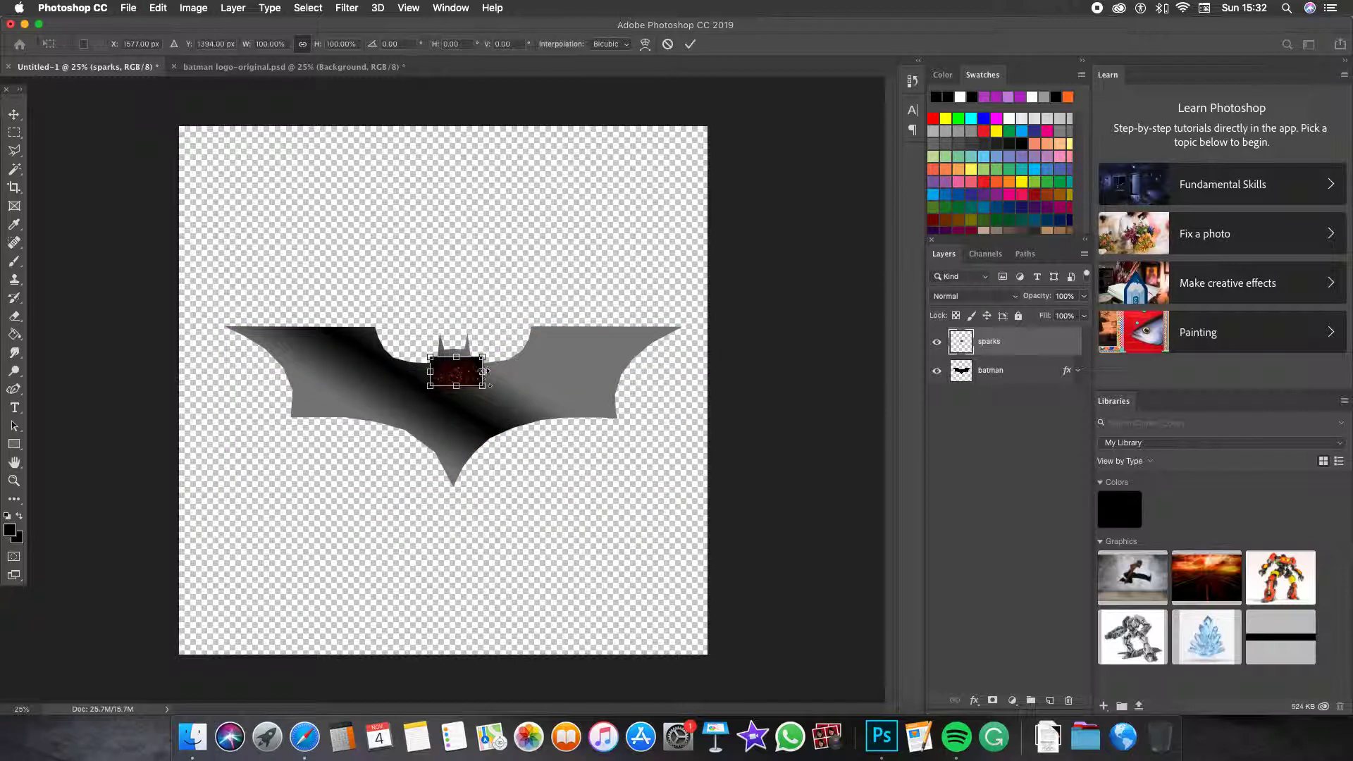
{"action": "left_click_drag", "start_coordinate": [432, 356], "coordinate": [43, 140]}
{"action": "left_click_drag", "start_coordinate": [273, 277], "coordinate": [462, 403]}
{"action": "left_click_drag", "start_coordinate": [231, 266], "coordinate": [27, 151]}
{"action": "left_click_drag", "start_coordinate": [310, 301], "coordinate": [402, 345]}
{"action": "left_click", "coordinate": [14, 114]}
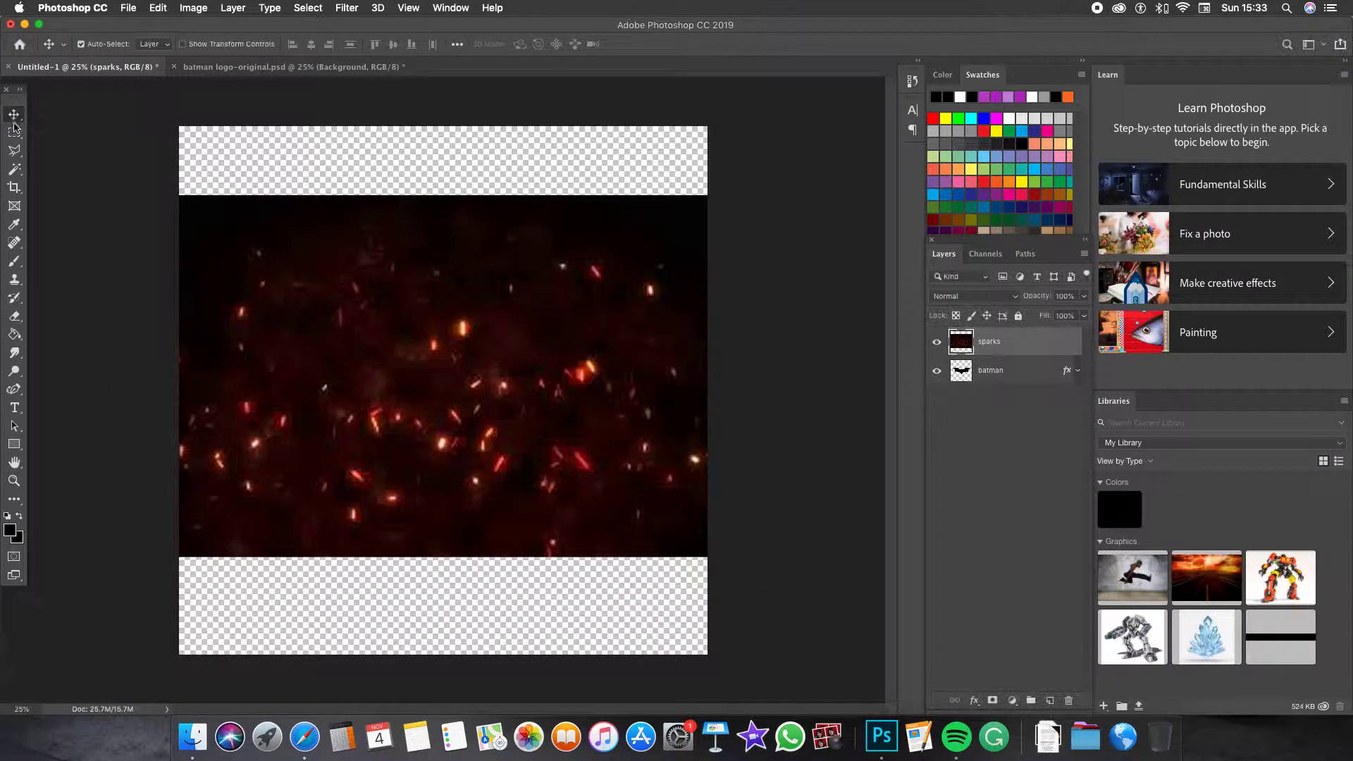
Toggle the sparks layer's visibility repeatedly to compare the image with the bat logo beneath it.
{"action": "left_click", "coordinate": [937, 343]}
{"action": "left_click", "coordinate": [938, 342]}
{"action": "left_click", "coordinate": [938, 342]}
{"action": "left_click", "coordinate": [938, 342]}
{"action": "left_click", "coordinate": [937, 342]}
{"action": "left_click", "coordinate": [937, 343]}
Set the sparks layer's blend mode to Lighter Color, matching Layer 1 of batman logo-original.psd, after trying Soft Light.
{"action": "left_click", "coordinate": [1015, 295]}
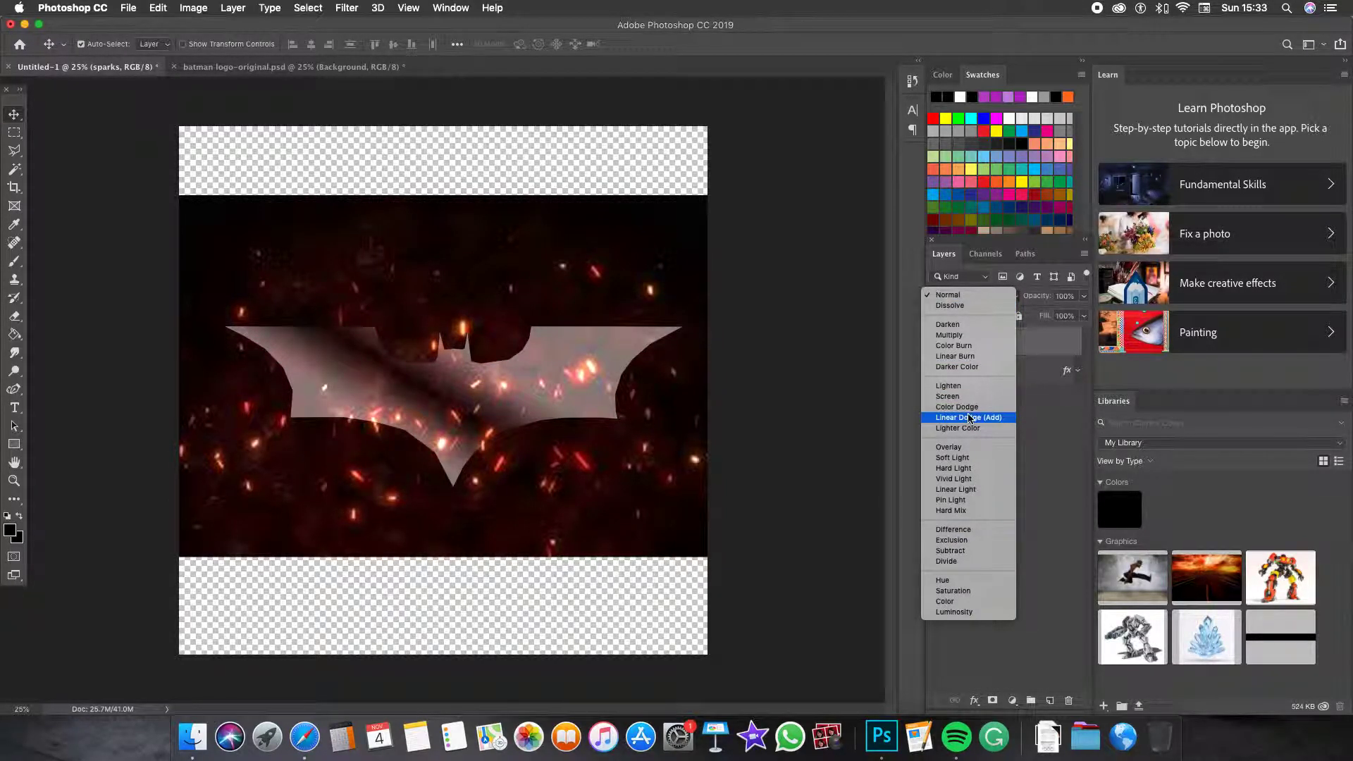
{"action": "left_click", "coordinate": [965, 457]}
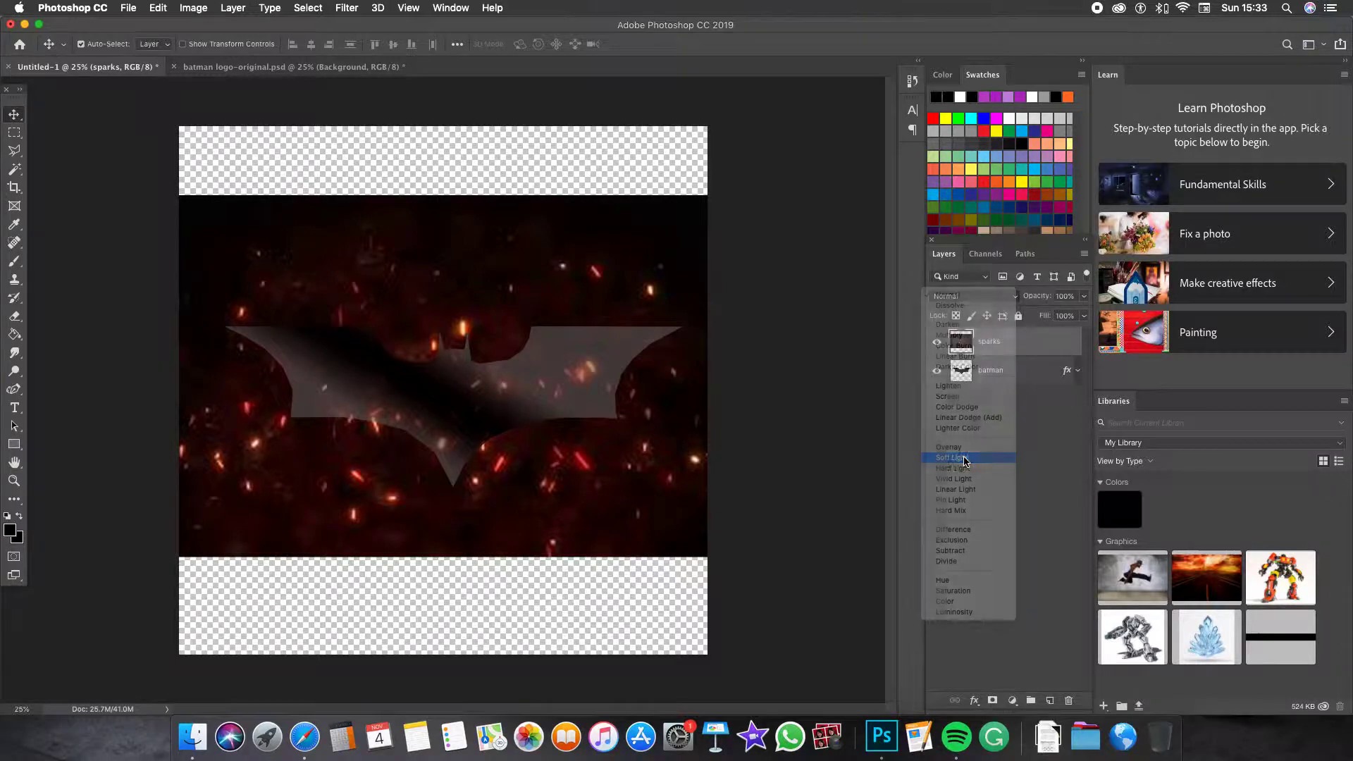
{"action": "left_click", "coordinate": [204, 67]}
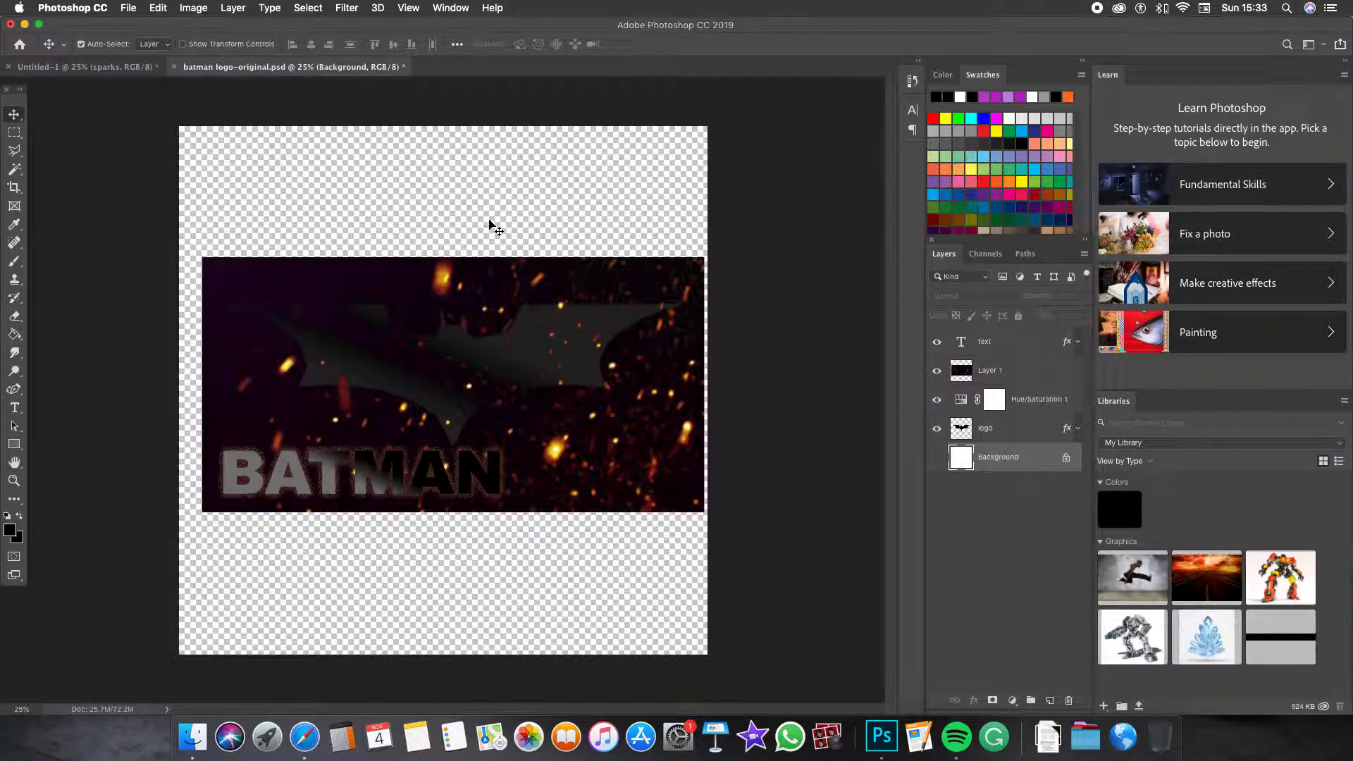
{"action": "left_click", "coordinate": [986, 377]}
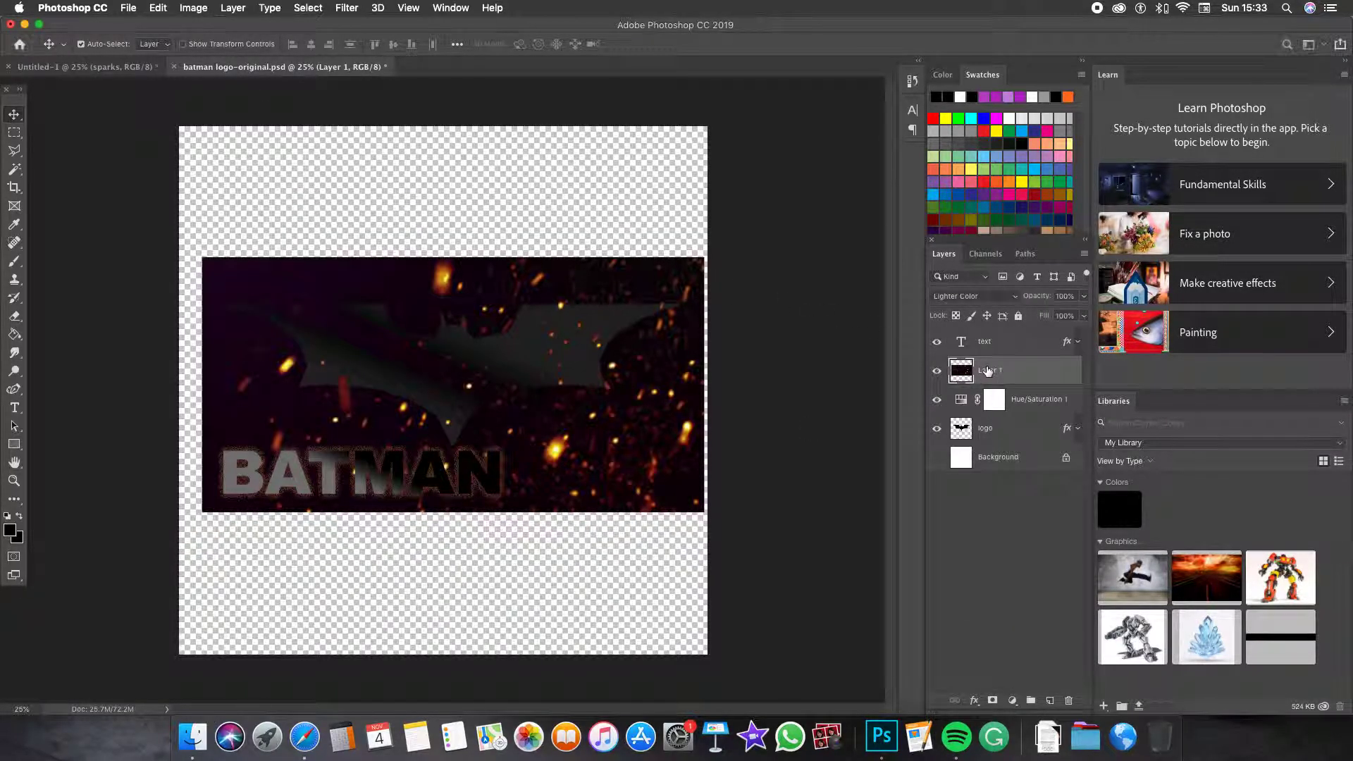
{"action": "left_click", "coordinate": [83, 68]}
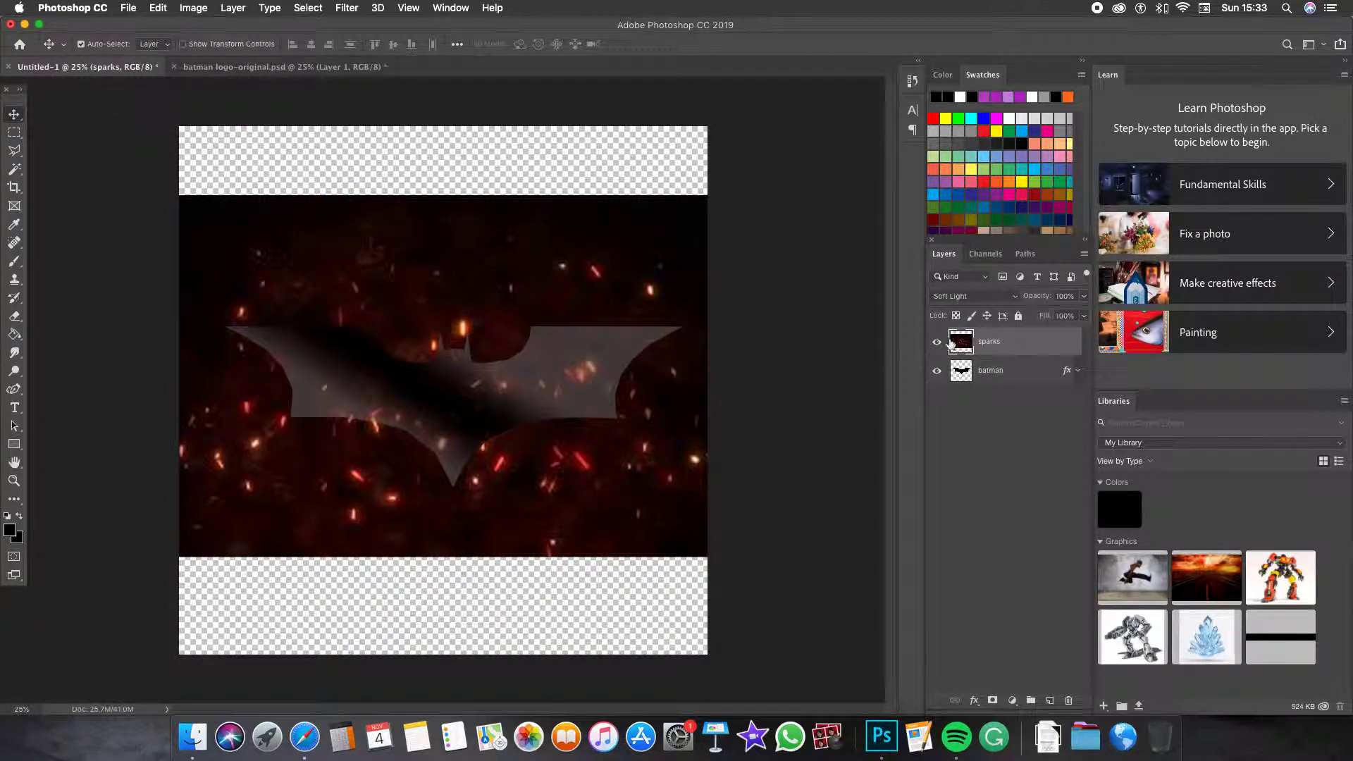
{"action": "left_click", "coordinate": [1015, 299]}
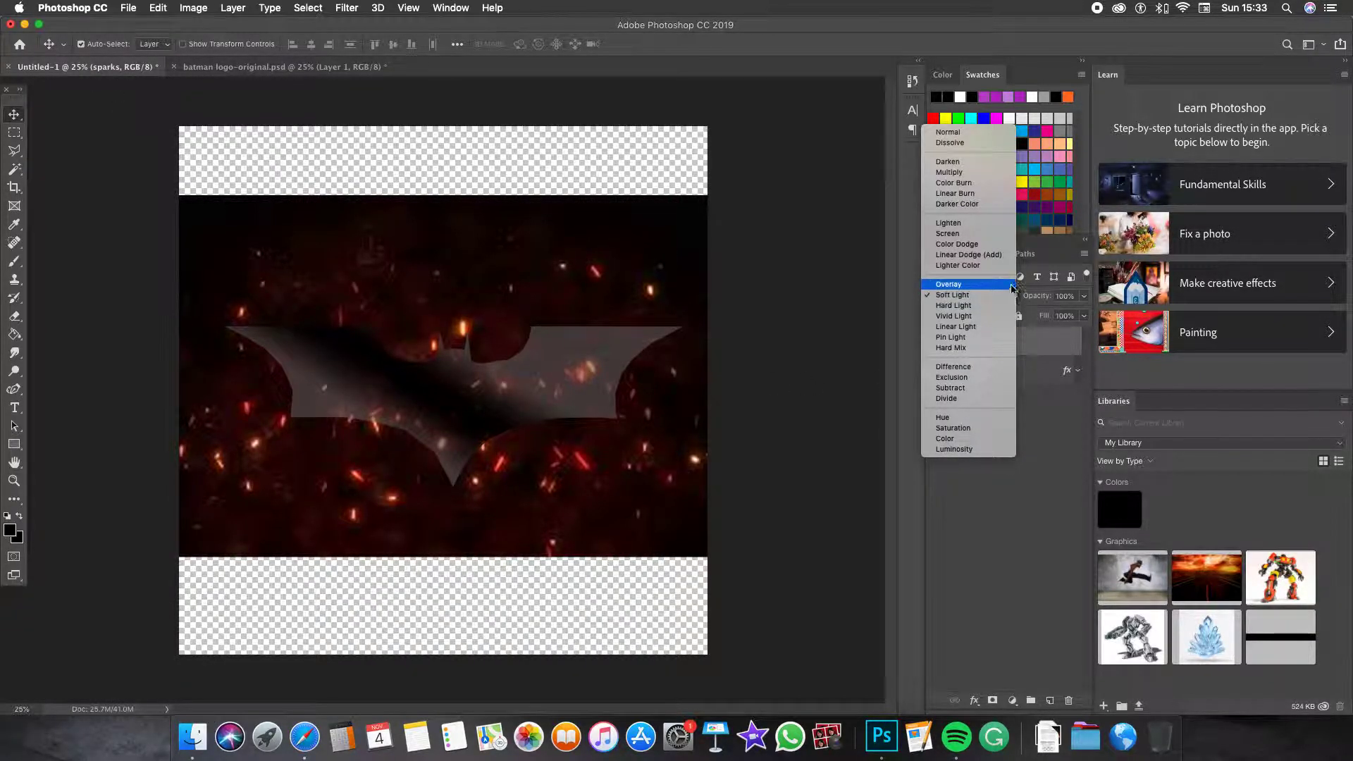
{"action": "left_click", "coordinate": [957, 265]}
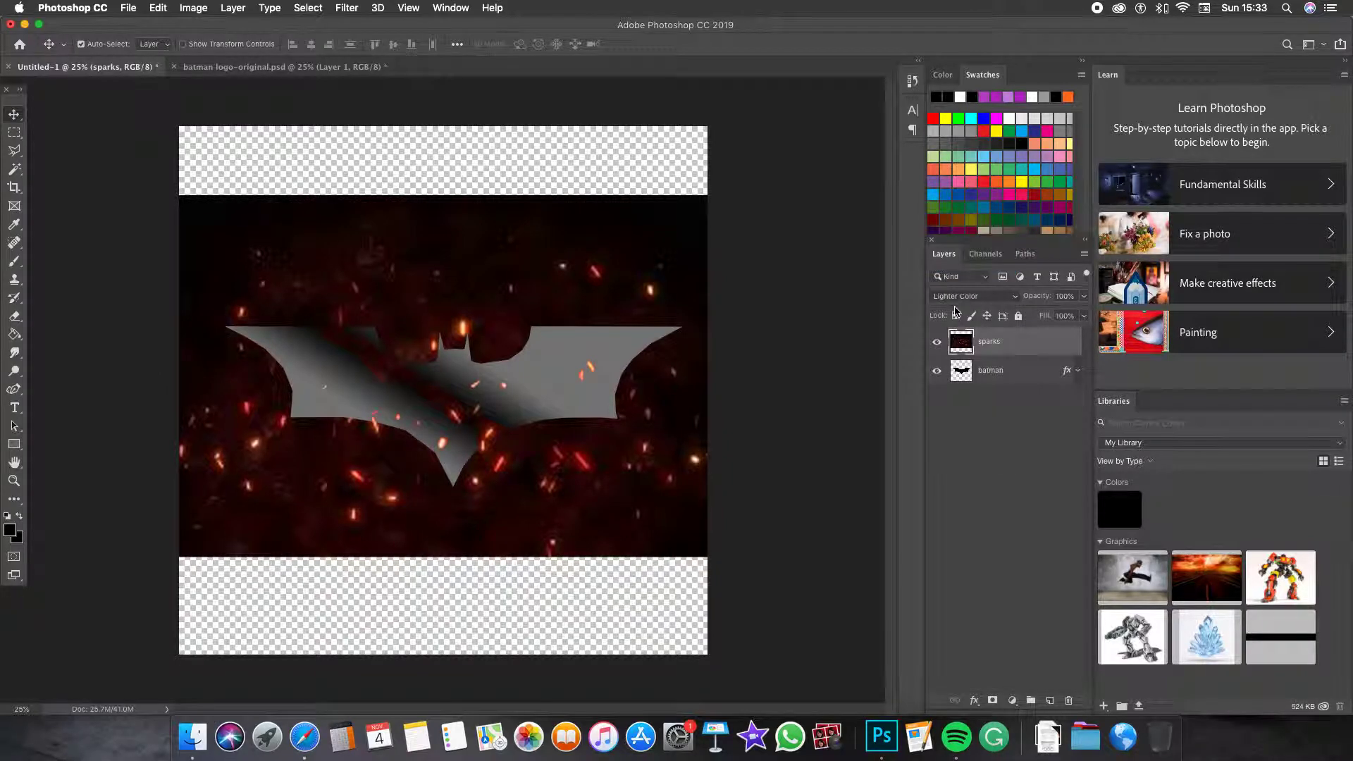
Apply a Hue/Saturation adjustment with Lightness -58 directly to the batman layer.
{"action": "left_click", "coordinate": [1015, 376]}
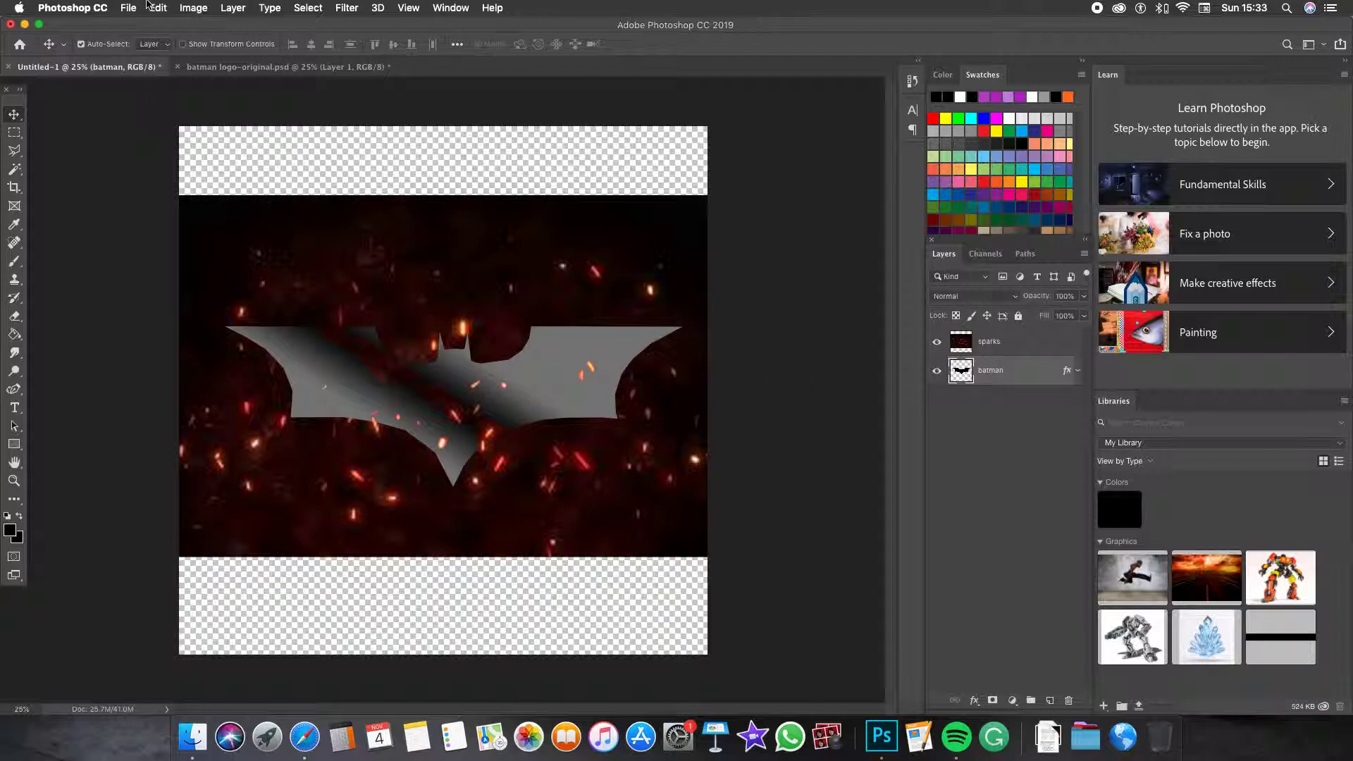
{"action": "left_click", "coordinate": [201, 8]}
{"action": "mouse_move", "coordinate": [219, 48]}
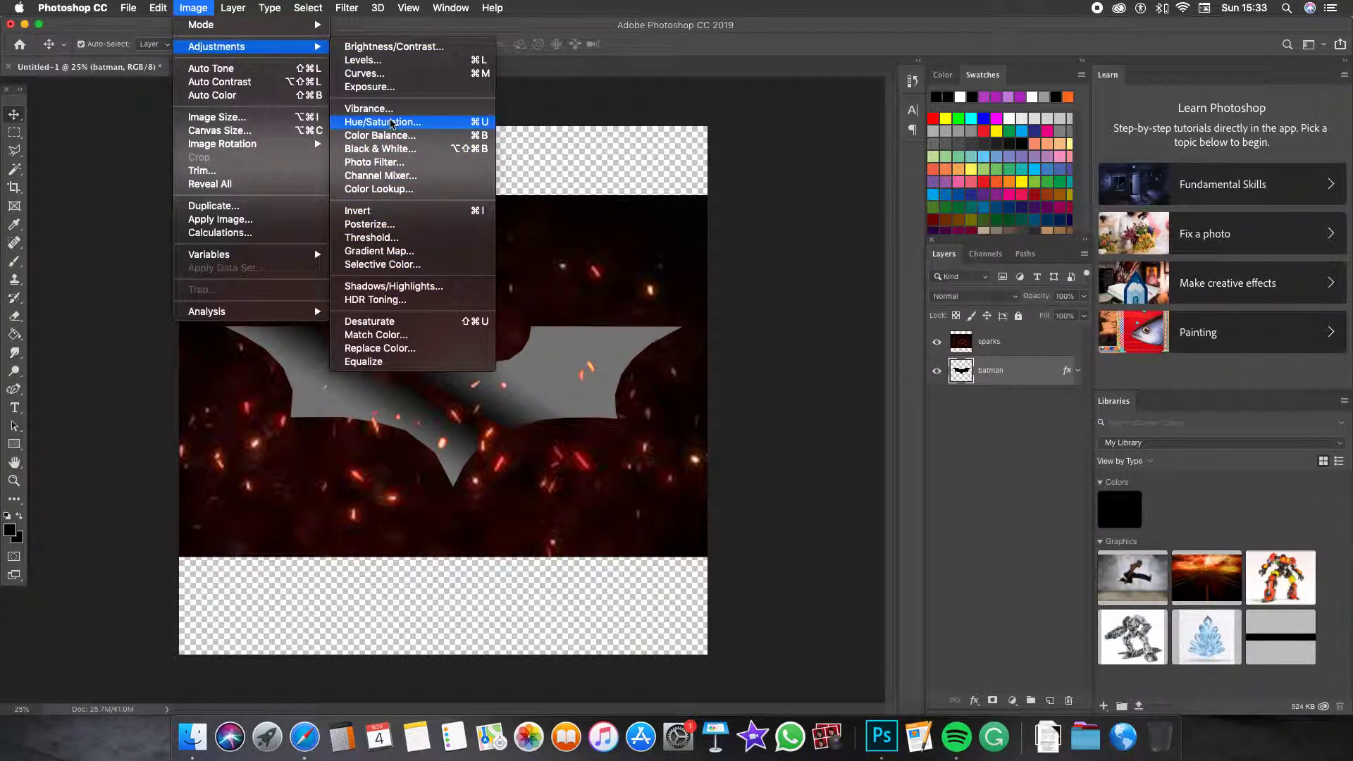
{"action": "left_click", "coordinate": [384, 122]}
{"action": "left_click_drag", "start_coordinate": [643, 328], "coordinate": [644, 299]}
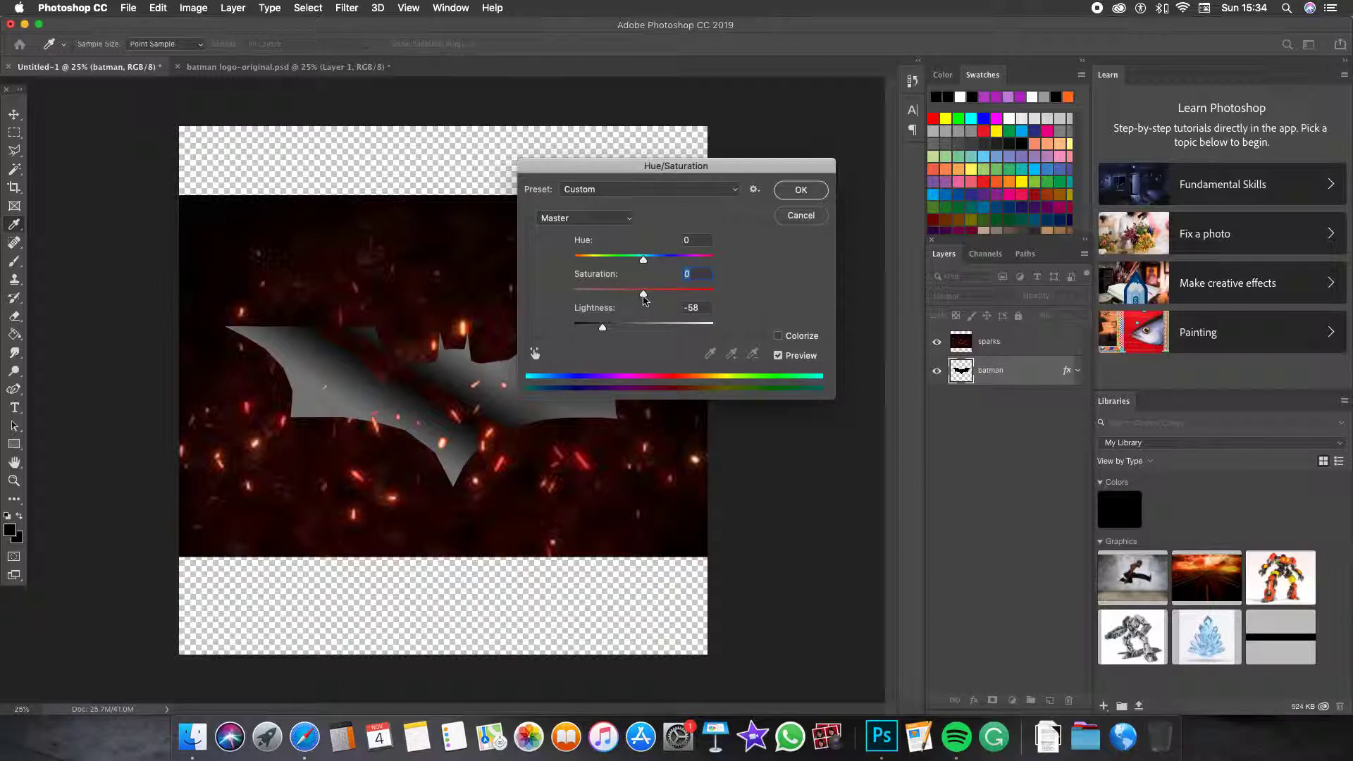
{"action": "mouse_move", "coordinate": [643, 262]}
{"action": "left_mouse_down"}
{"action": "mouse_move", "coordinate": [585, 259]}
{"action": "mouse_move", "coordinate": [645, 262]}
{"action": "left_mouse_up"}
{"action": "left_click", "coordinate": [804, 191]}
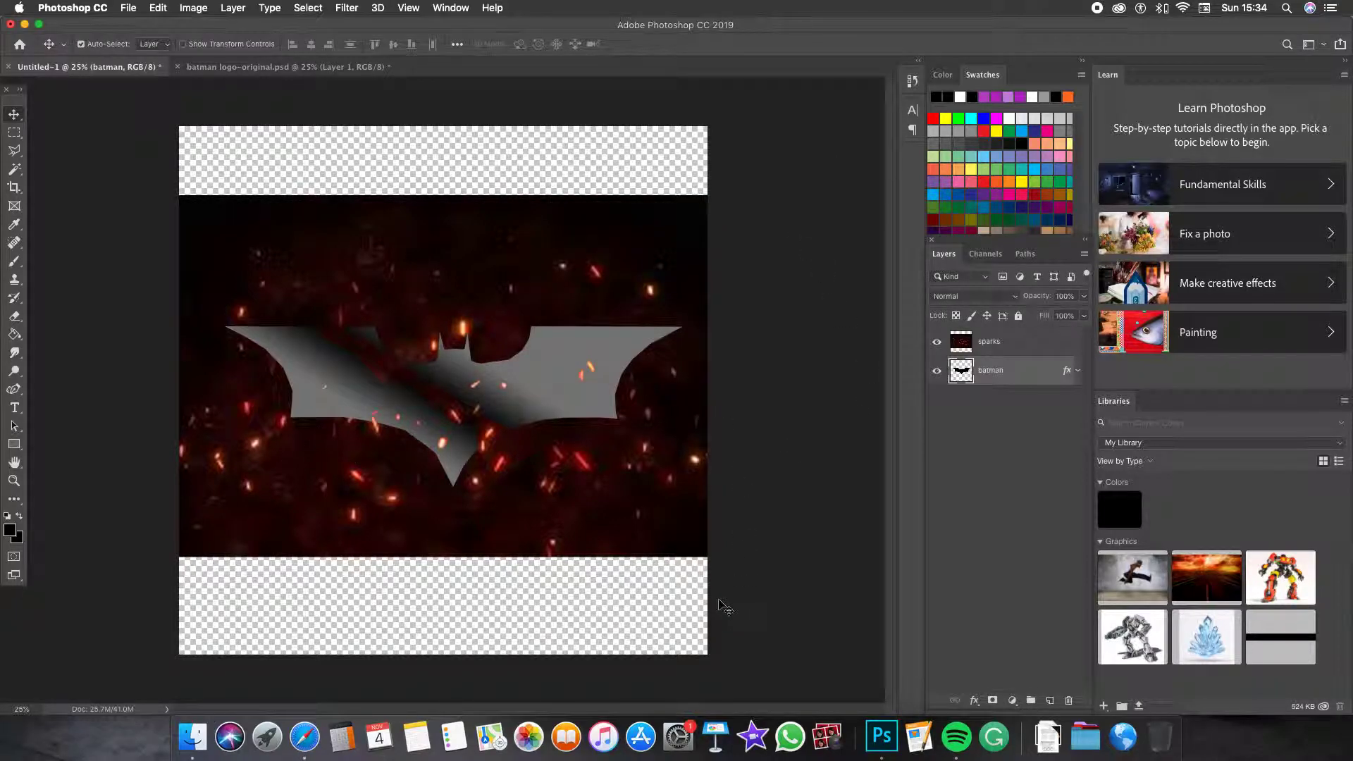
Toggle the Hue/Saturation 1 layer in batman logo-original.psd repeatedly to examine its effect on the logo, and return to Untitled-1.
{"action": "left_click", "coordinate": [289, 66]}
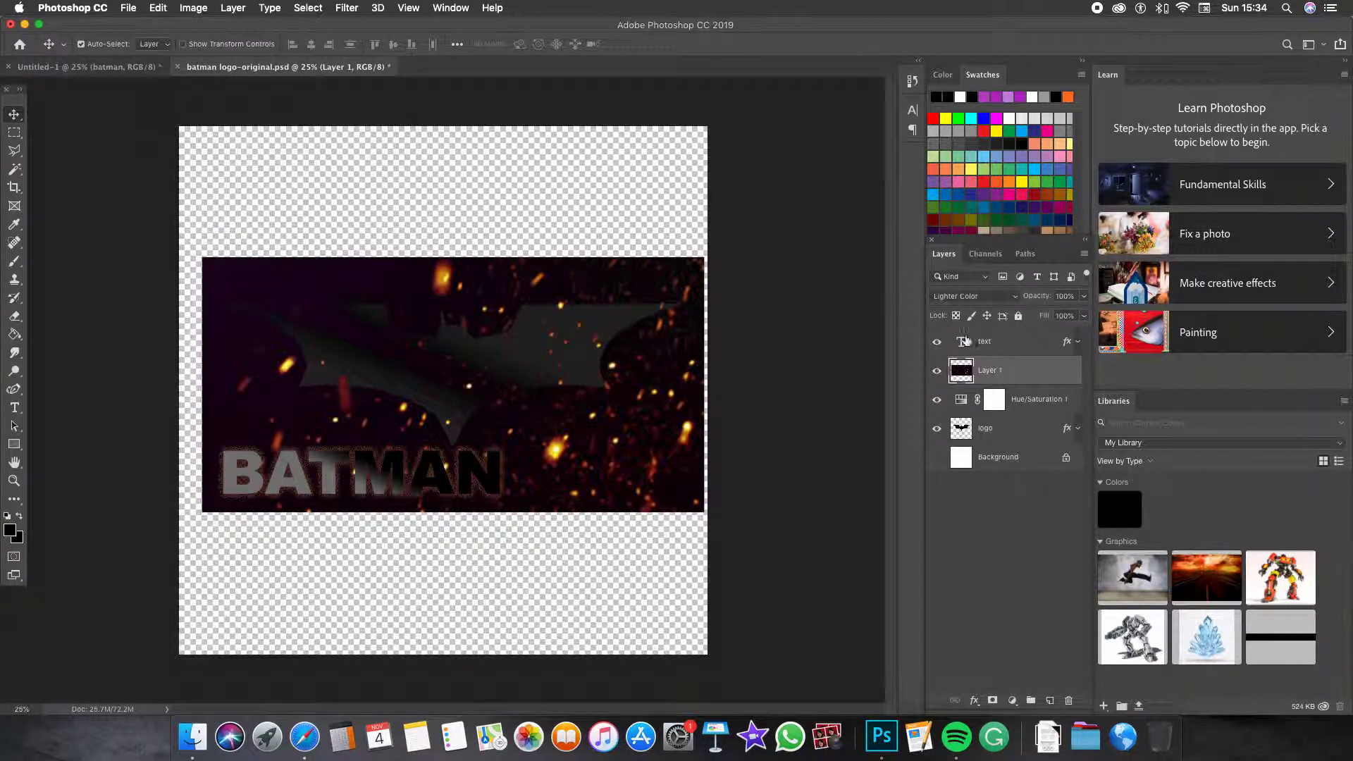
{"action": "left_click", "coordinate": [995, 399]}
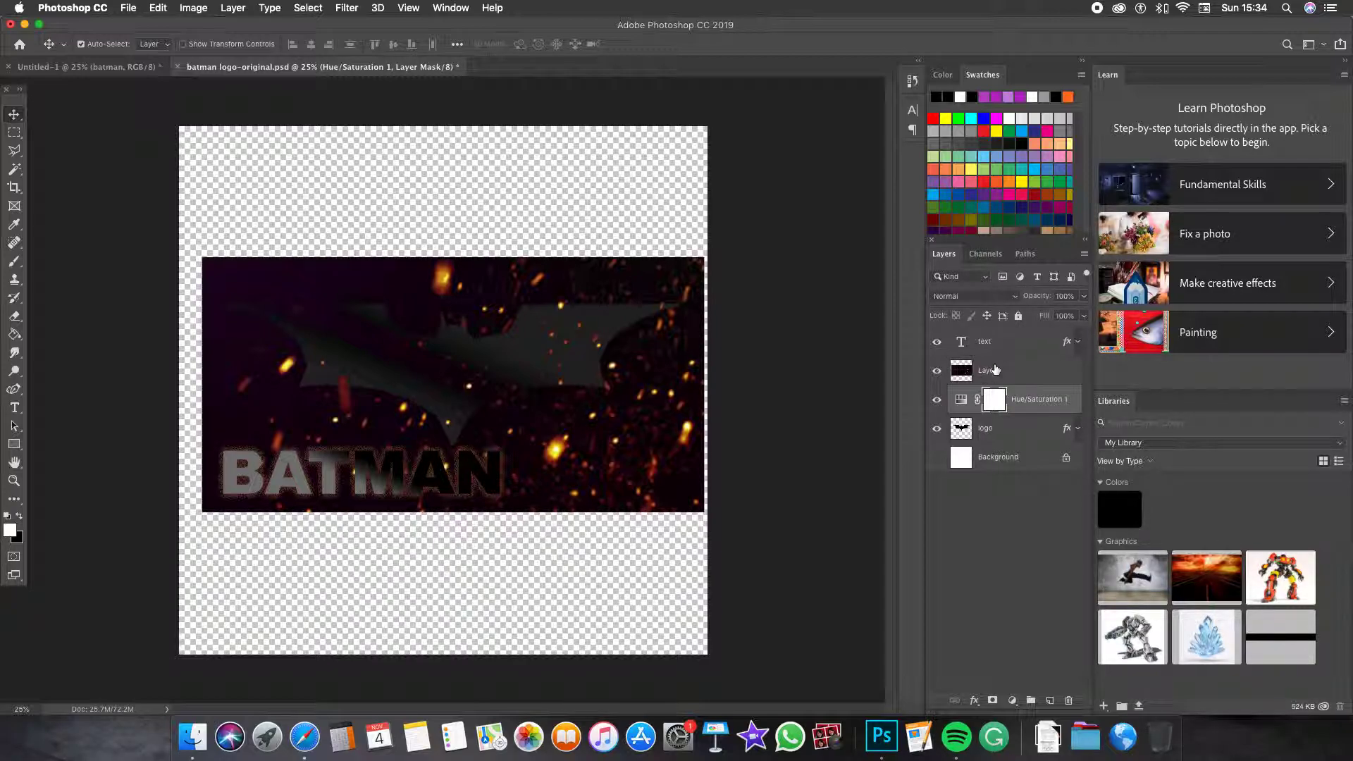
{"action": "left_click", "coordinate": [935, 403]}
{"action": "left_click", "coordinate": [934, 402]}
{"action": "left_click", "coordinate": [934, 402]}
{"action": "left_click", "coordinate": [935, 402]}
{"action": "left_click", "coordinate": [934, 403]}
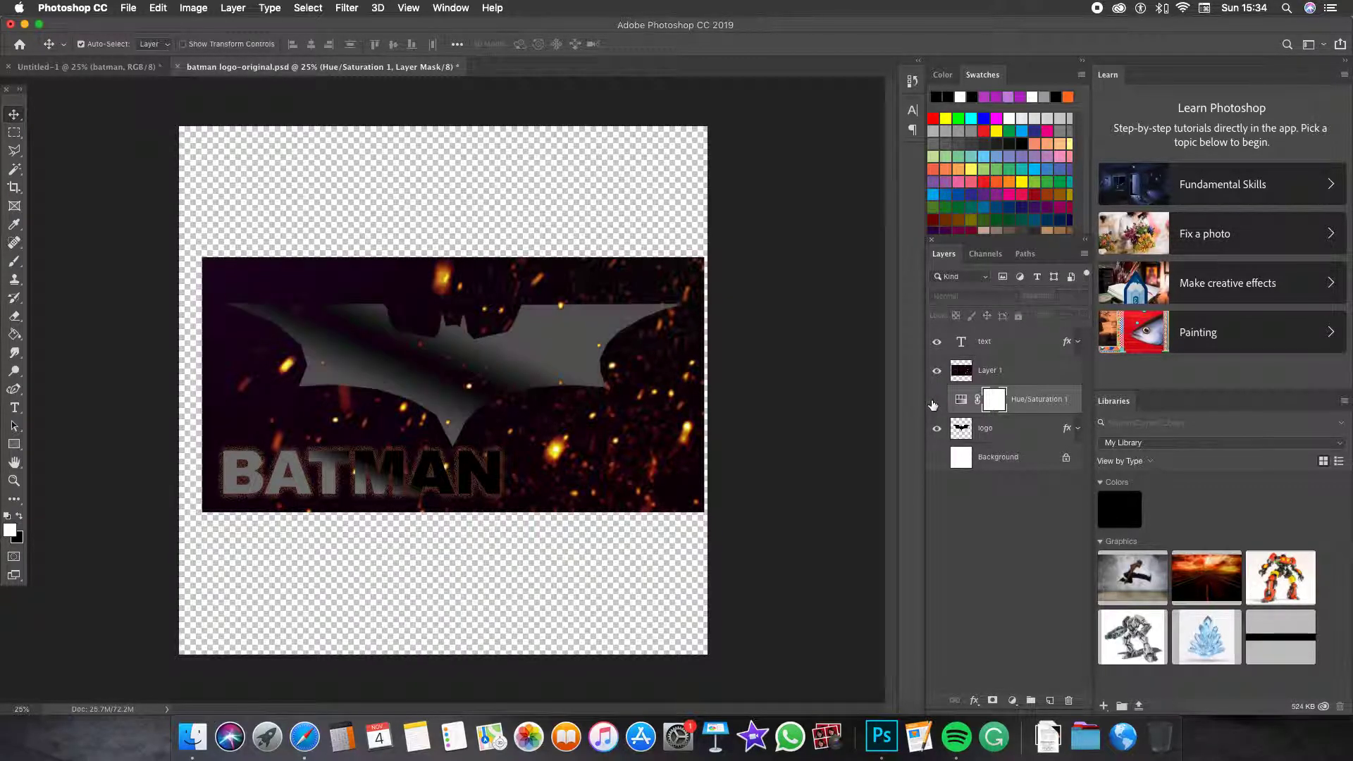
{"action": "left_click", "coordinate": [934, 402]}
{"action": "left_click", "coordinate": [936, 402]}
{"action": "left_click", "coordinate": [935, 402]}
{"action": "left_click", "coordinate": [935, 403]}
{"action": "left_click", "coordinate": [935, 403]}
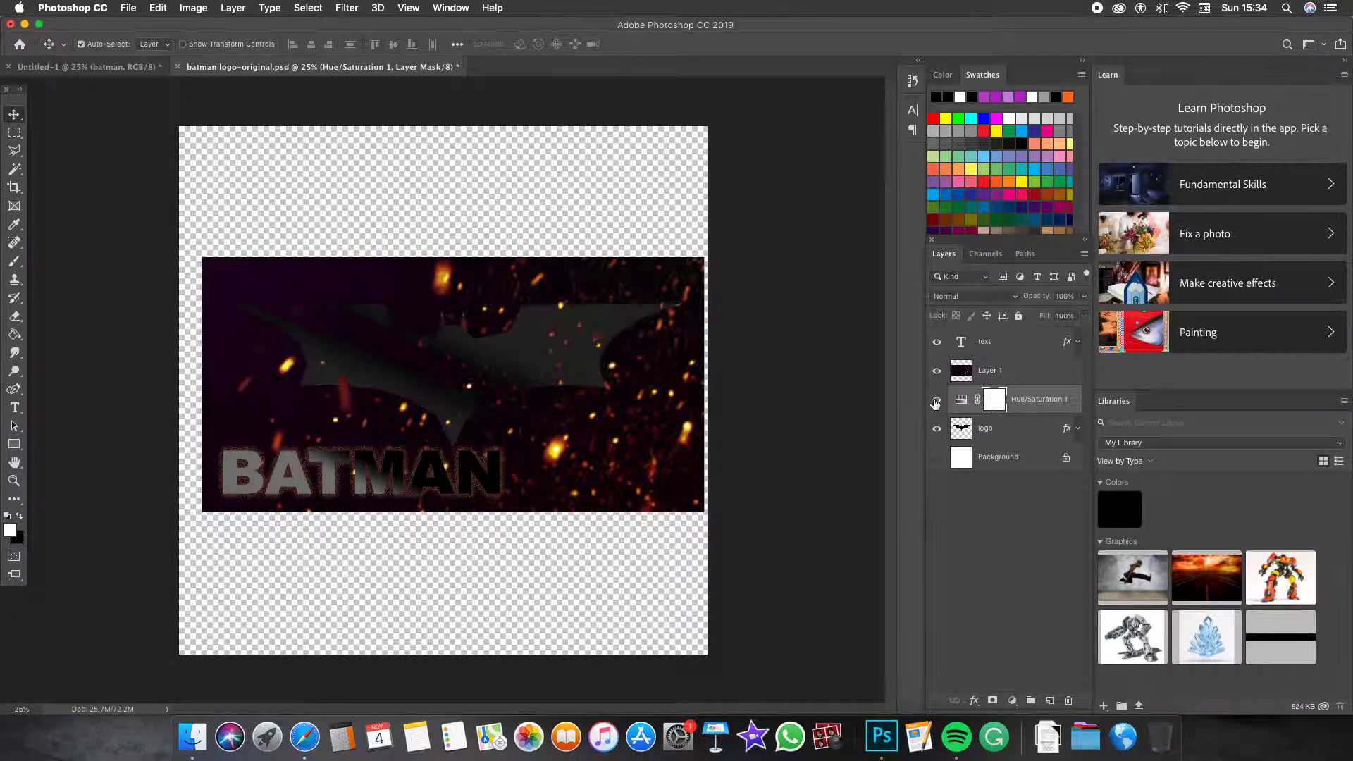
{"action": "left_click", "coordinate": [105, 79]}
{"action": "left_click", "coordinate": [105, 73]}
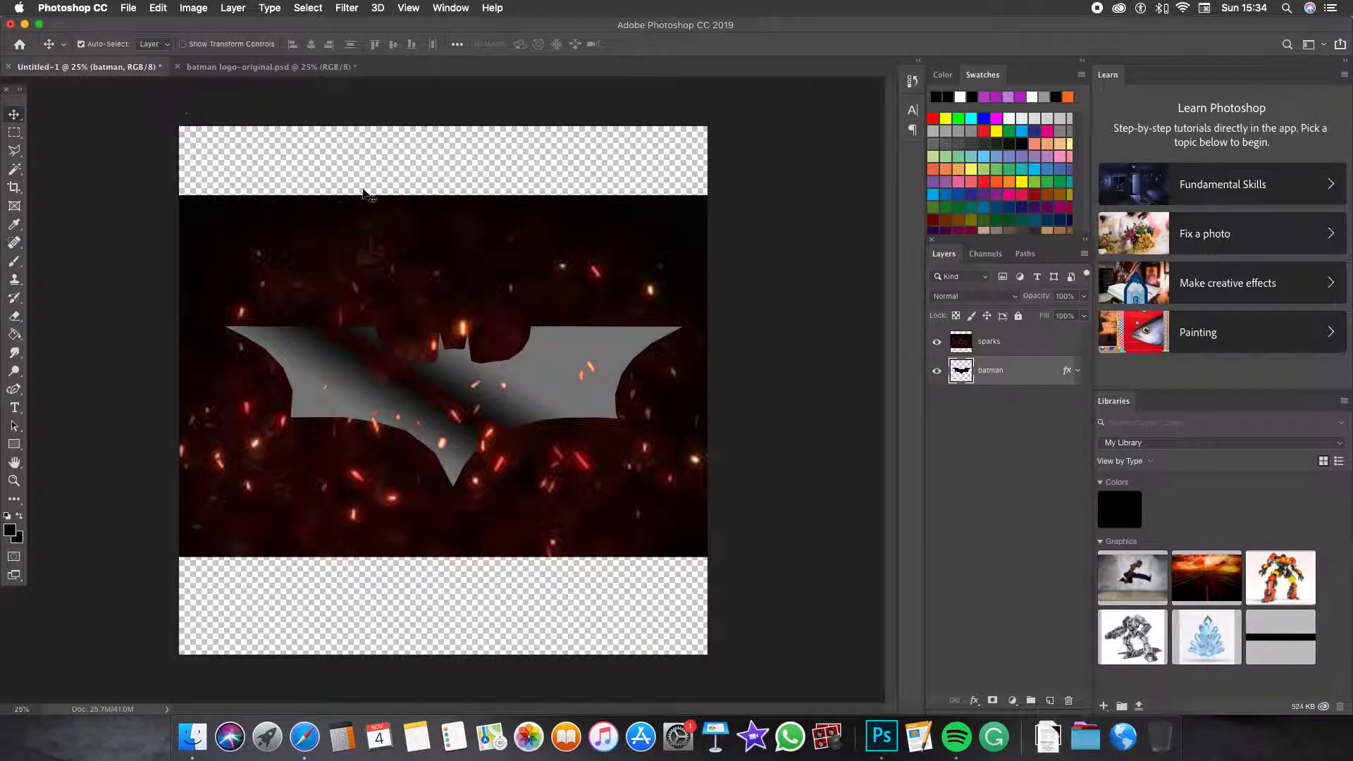
{"action": "left_click", "coordinate": [1012, 700]}
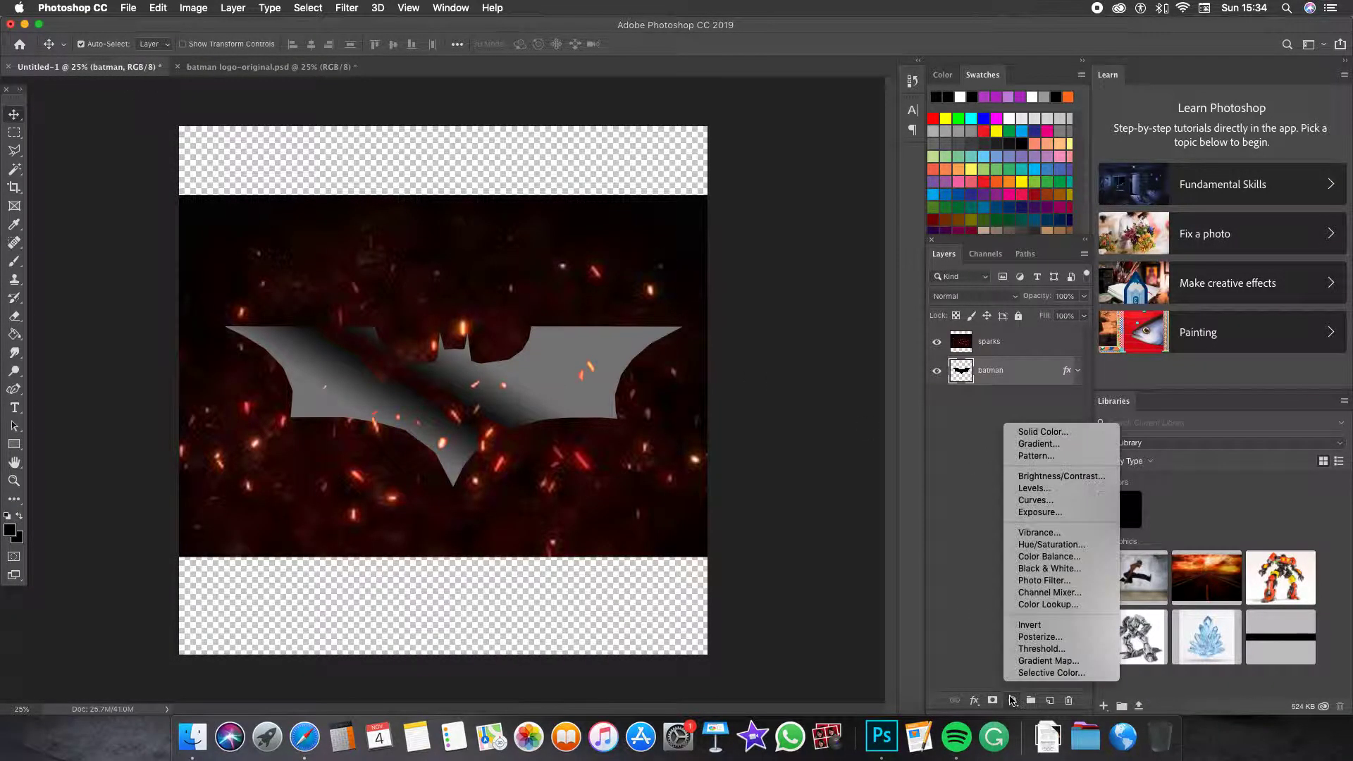
{"action": "left_click", "coordinate": [1042, 557]}
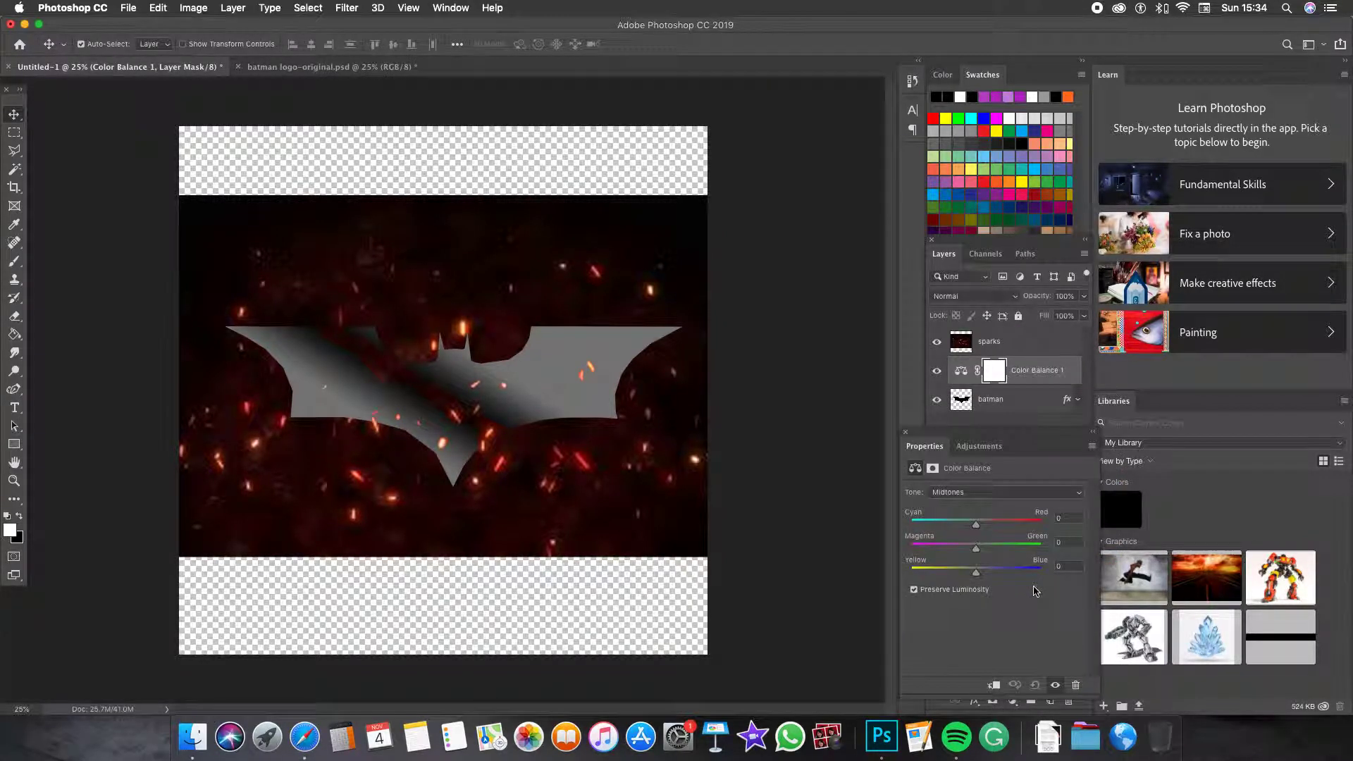
{"action": "left_click", "coordinate": [905, 432]}
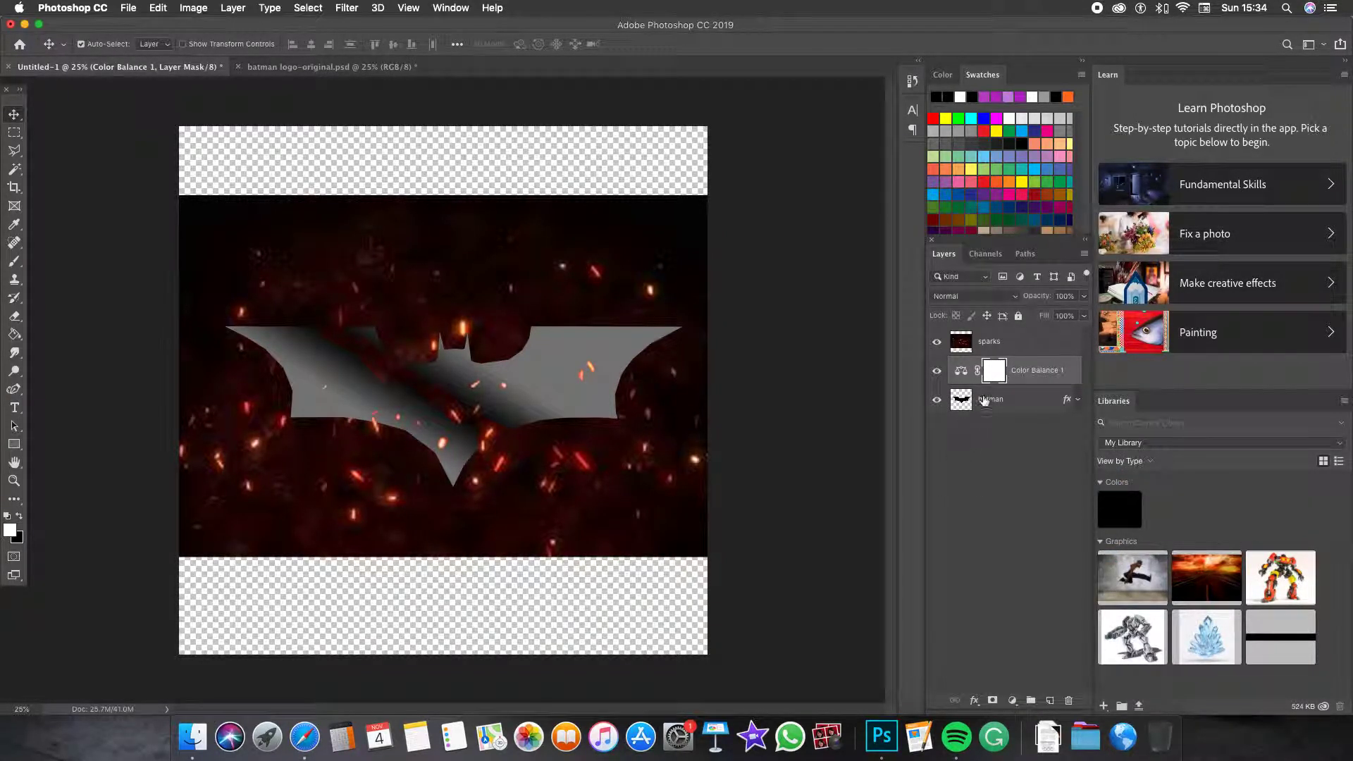
{"action": "key", "text": "BackSpace"}
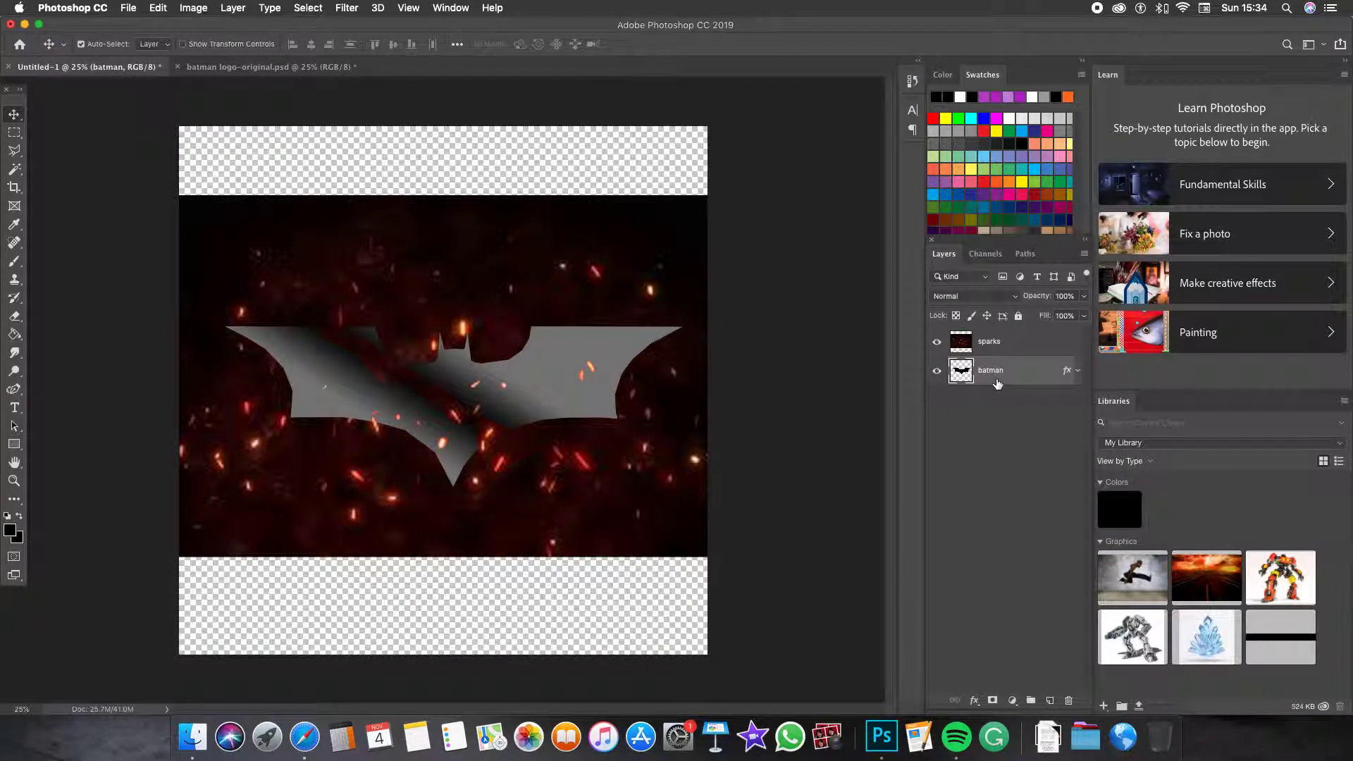
Add a Hue/Saturation adjustment layer directly above the batman layer with Lightness set to -61.
{"action": "left_click", "coordinate": [1015, 701]}
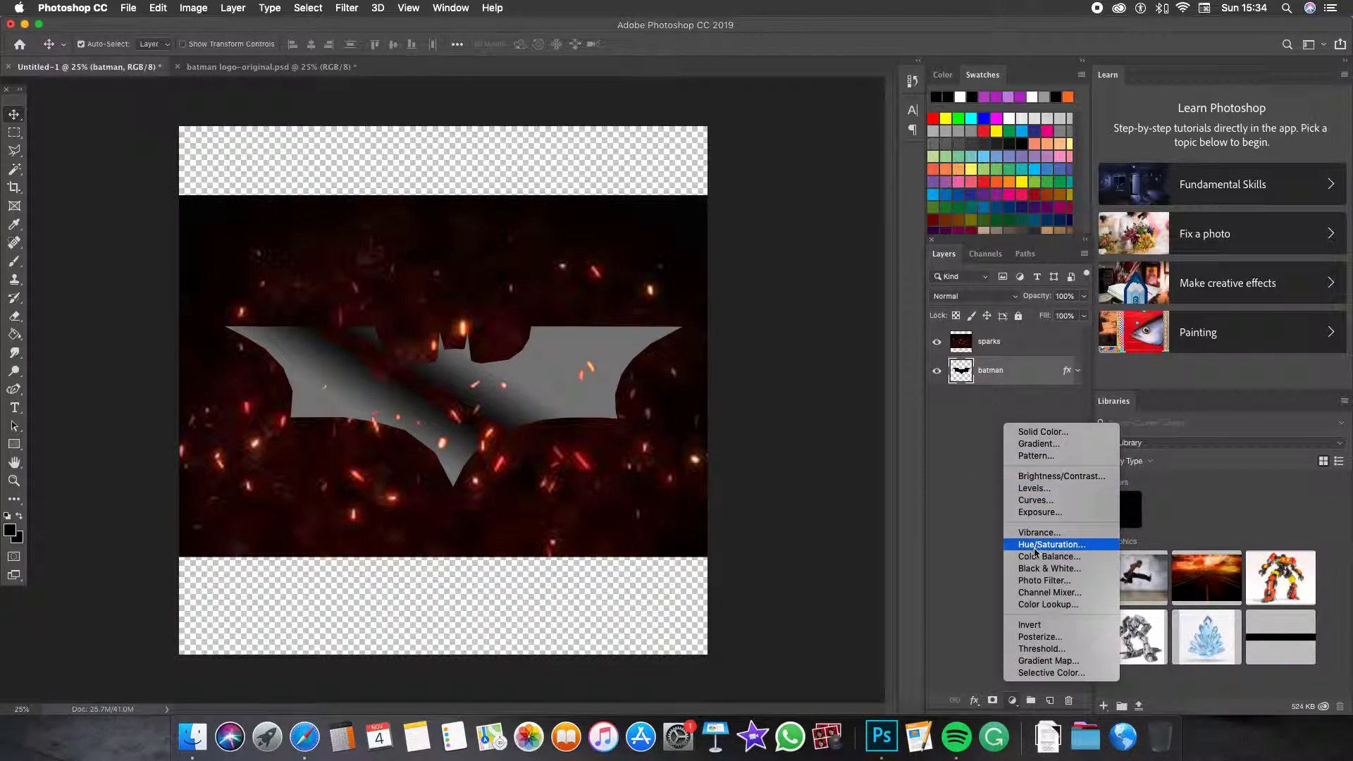
{"action": "left_click", "coordinate": [1034, 549]}
{"action": "left_click_drag", "start_coordinate": [996, 599], "coordinate": [946, 601]}
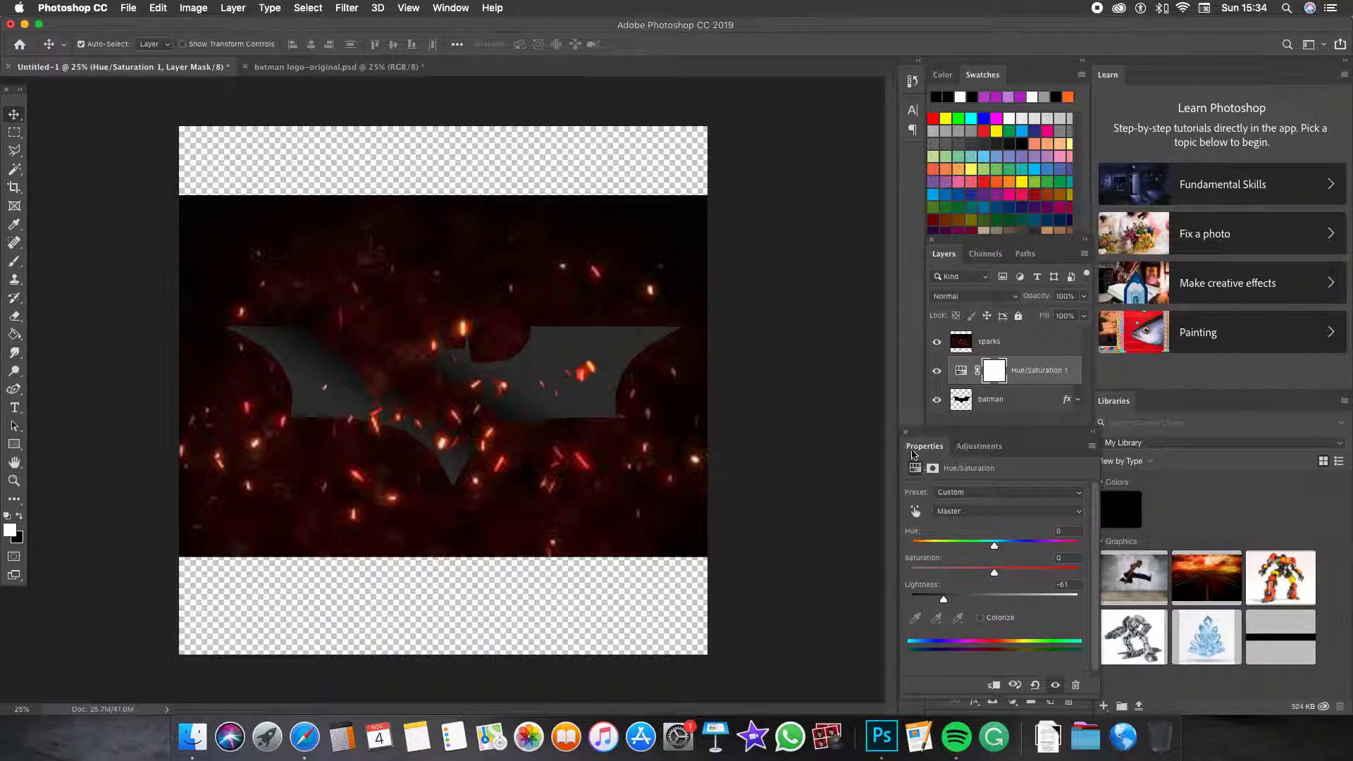
{"action": "left_click", "coordinate": [907, 431]}
Try the Linear Dodge (Add) blend mode on the sparks layer and set it back to Lighter Color.
{"action": "left_click", "coordinate": [1008, 341]}
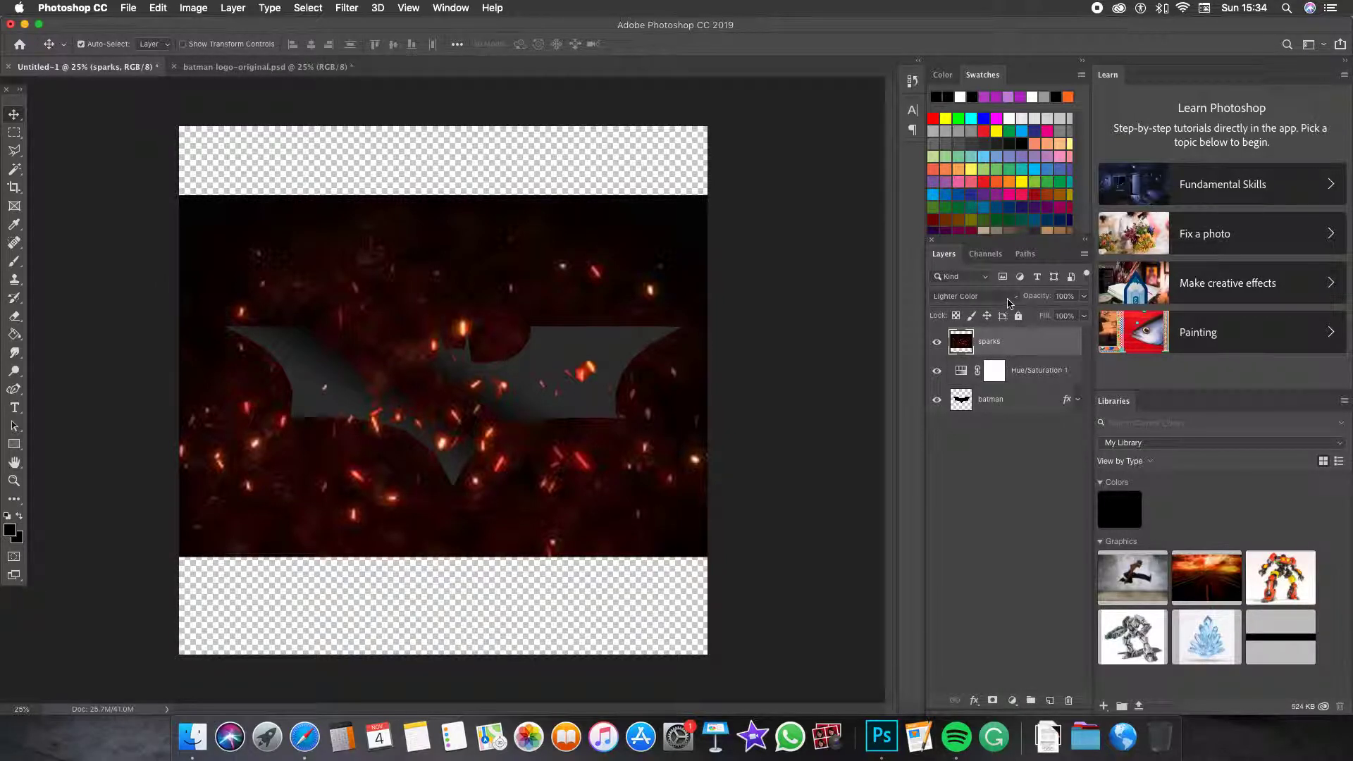
{"action": "left_click", "coordinate": [1013, 296]}
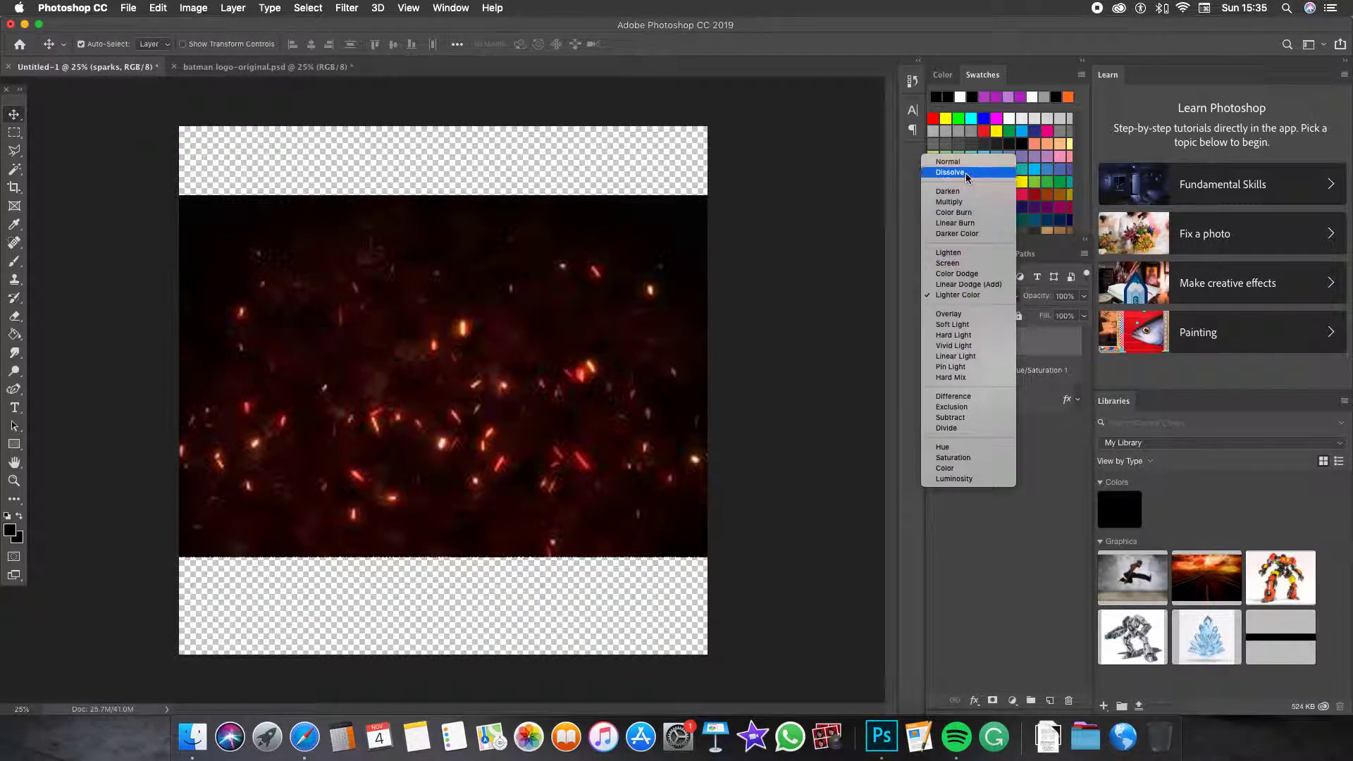
{"action": "left_click", "coordinate": [970, 285]}
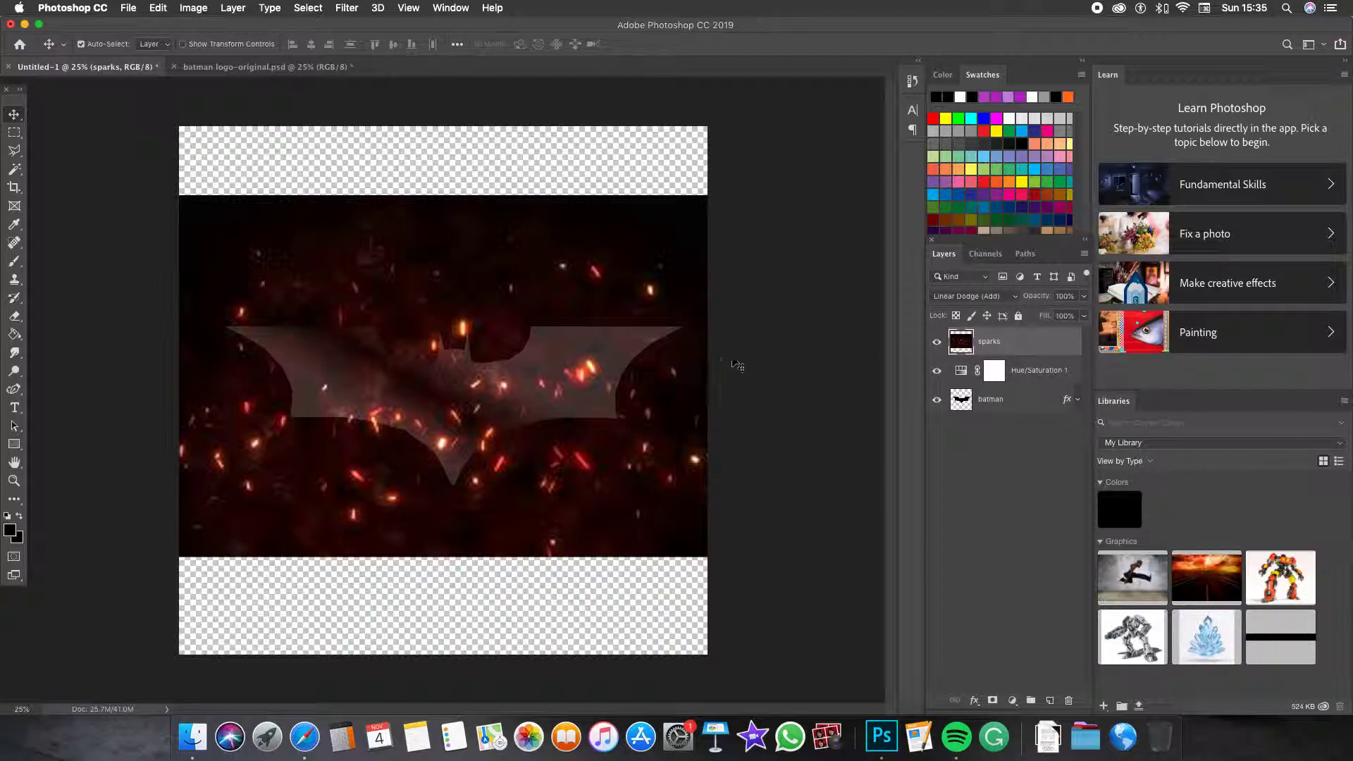
{"action": "left_click", "coordinate": [1014, 296]}
{"action": "left_click", "coordinate": [963, 305]}
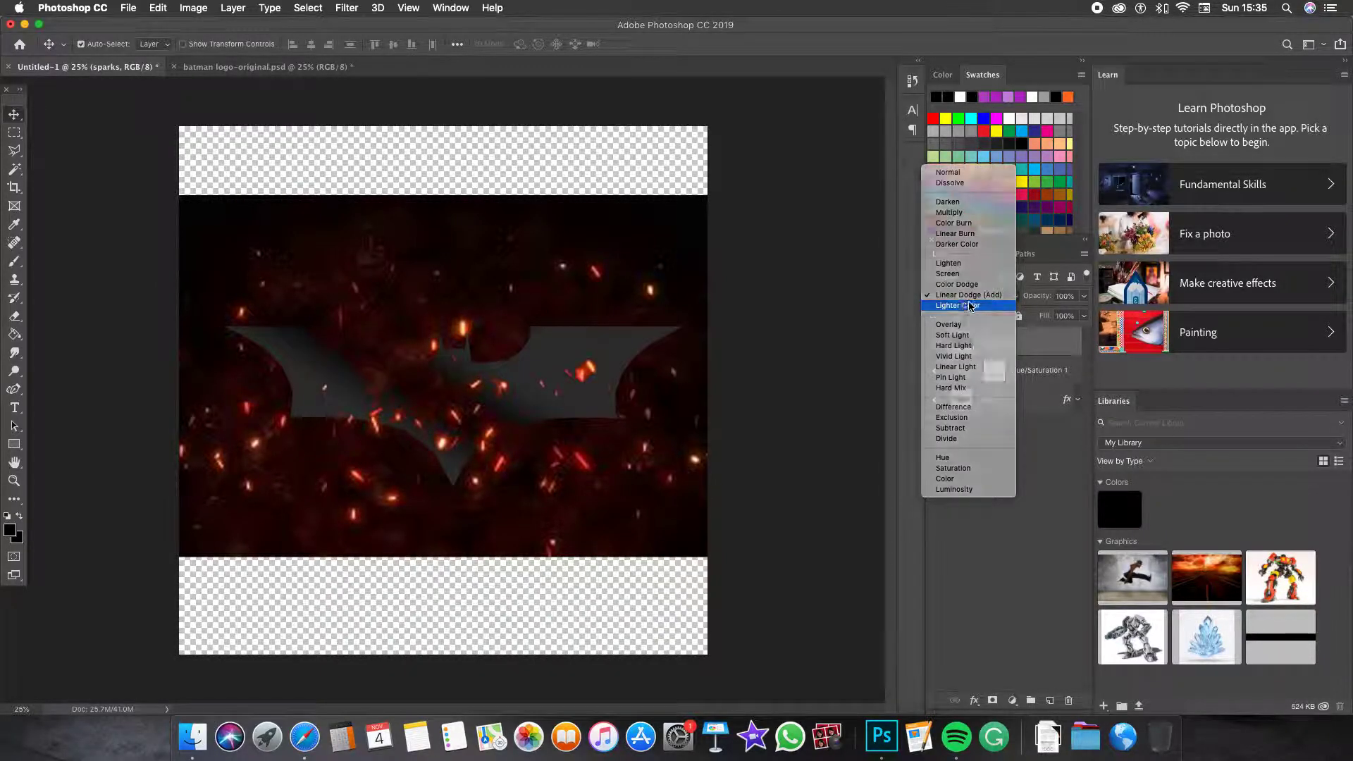
Erase the entire campfire image from the sparks layer using the Eraser tool enlarged to 3900 px.
{"action": "left_click", "coordinate": [14, 316]}
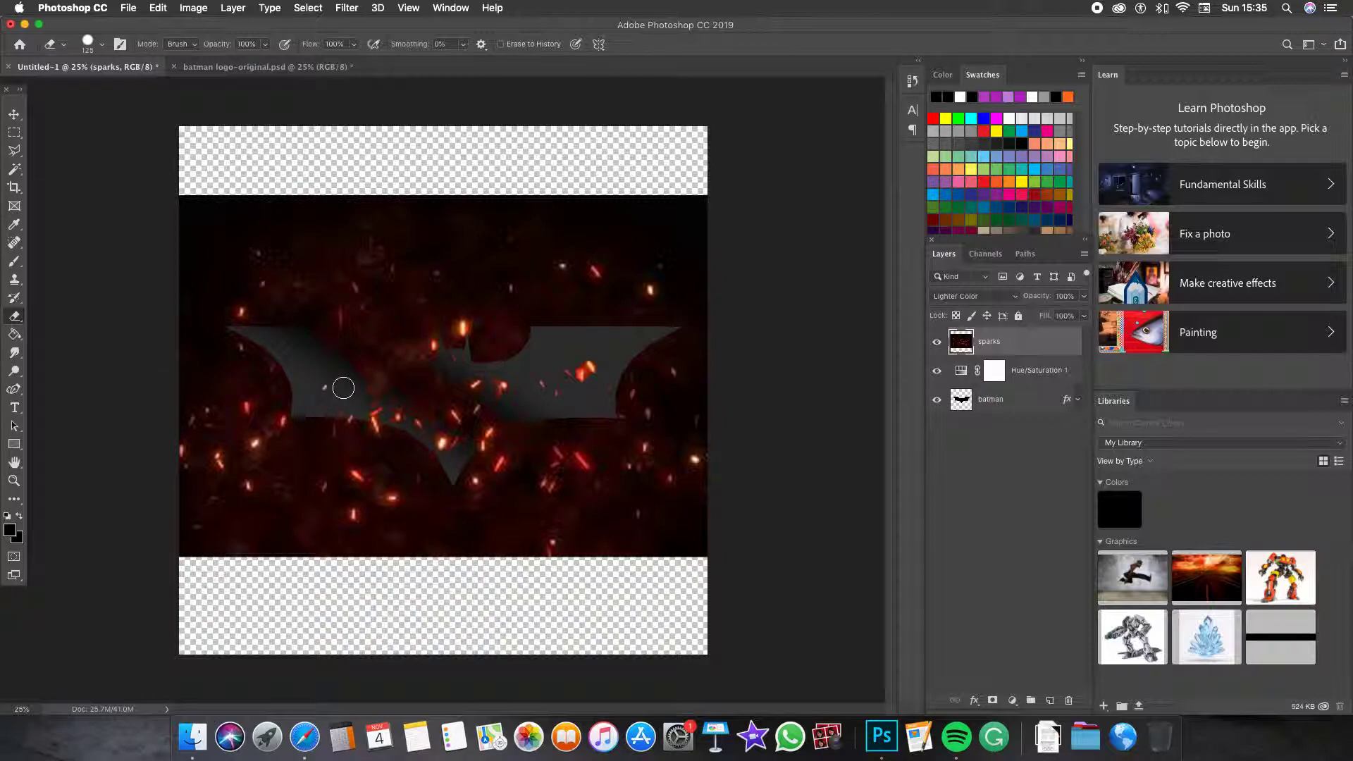
{"action": "key", "text": "bracketright"}
{"action": "key", "text": "bracketright"}
{"action": "key", "text": "bracketright"}
{"action": "key", "text": "bracketright"}
{"action": "key", "text": "bracketright"}
{"action": "key", "text": "bracketright"}
{"action": "key", "text": "bracketright"}
{"action": "key", "text": "bracketright"}
{"action": "key", "text": "bracketright"}
{"action": "key", "text": "bracketright"}
{"action": "key", "text": "bracketright"}
{"action": "key", "text": "bracketright"}
{"action": "key", "text": "bracketright"}
{"action": "key", "text": "bracketright"}
{"action": "key", "text": "bracketright"}
{"action": "key", "text": "bracketright"}
{"action": "key", "text": "bracketright"}
{"action": "key", "text": "bracketright"}
{"action": "key", "text": "bracketright"}
{"action": "key", "text": "bracketright"}
{"action": "key", "text": "bracketright"}
{"action": "key", "text": "bracketright"}
{"action": "key", "text": "bracketright"}
{"action": "key", "text": "bracketright"}
{"action": "key", "text": "bracketright"}
{"action": "key", "text": "bracketright"}
{"action": "key", "text": "bracketright"}
{"action": "key", "text": "bracketright"}
{"action": "key", "text": "bracketright"}
{"action": "key", "text": "bracketright"}
{"action": "key", "text": "bracketright"}
{"action": "key", "text": "bracketright"}
{"action": "key", "text": "bracketright"}
{"action": "key", "text": "bracketright"}
{"action": "key", "text": "bracketright"}
{"action": "key", "text": "bracketright"}
{"action": "key", "text": "bracketright"}
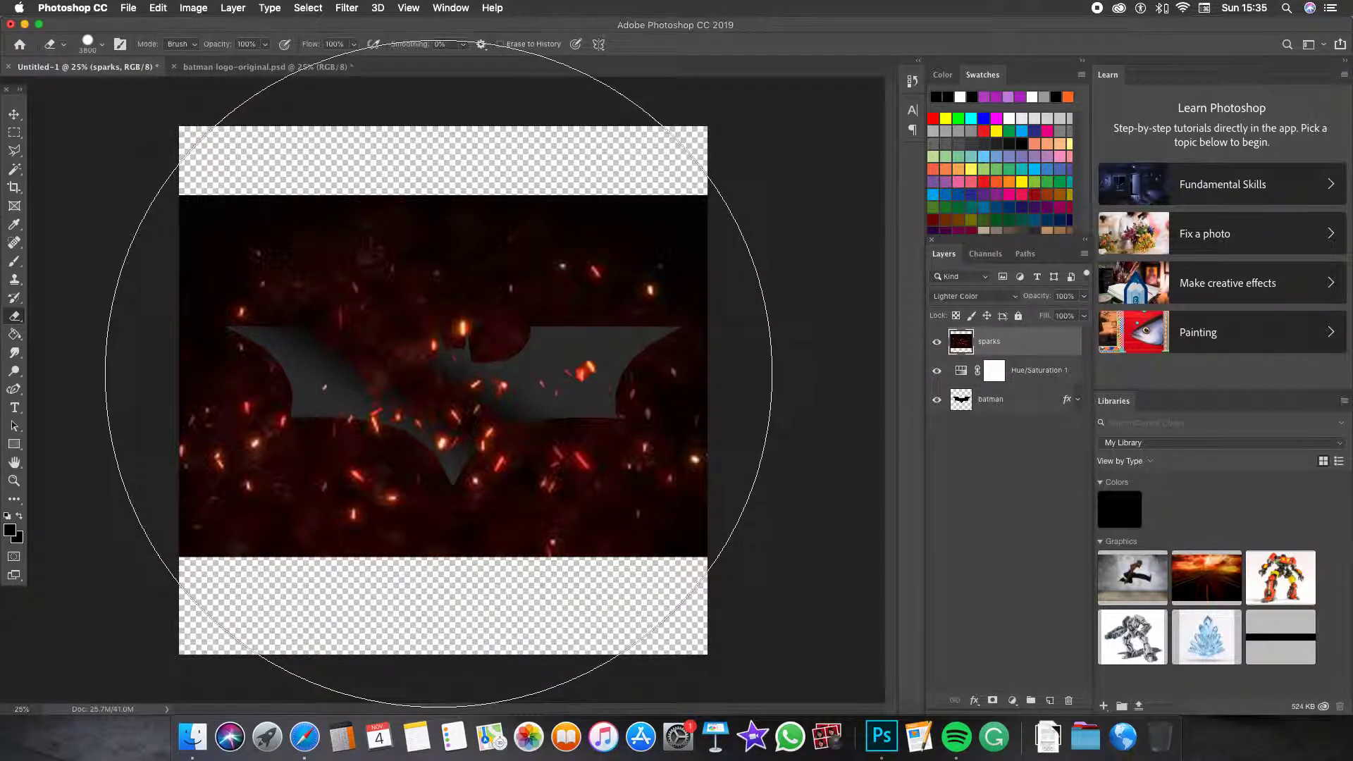
{"action": "key", "text": "bracketright"}
{"action": "left_click", "coordinate": [439, 375]}
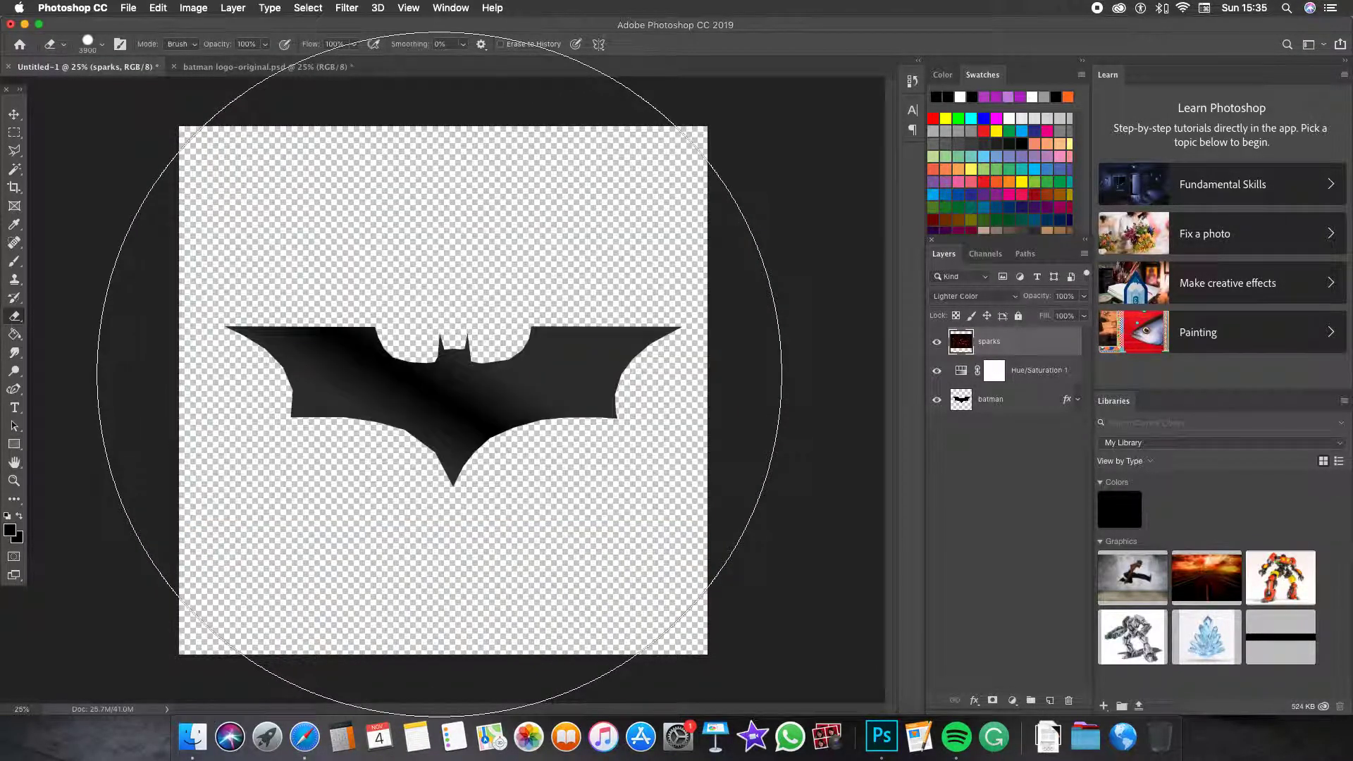
Reduce the Eraser brush size to 175 px.
{"action": "key", "text": "bracketleft"}
{"action": "key", "text": "bracketleft"}
{"action": "key", "text": "bracketleft"}
{"action": "key", "text": "bracketleft"}
{"action": "key", "text": "bracketleft"}
{"action": "key", "text": "bracketleft"}
{"action": "key", "text": "bracketleft"}
{"action": "key", "text": "bracketleft"}
{"action": "key", "text": "bracketleft"}
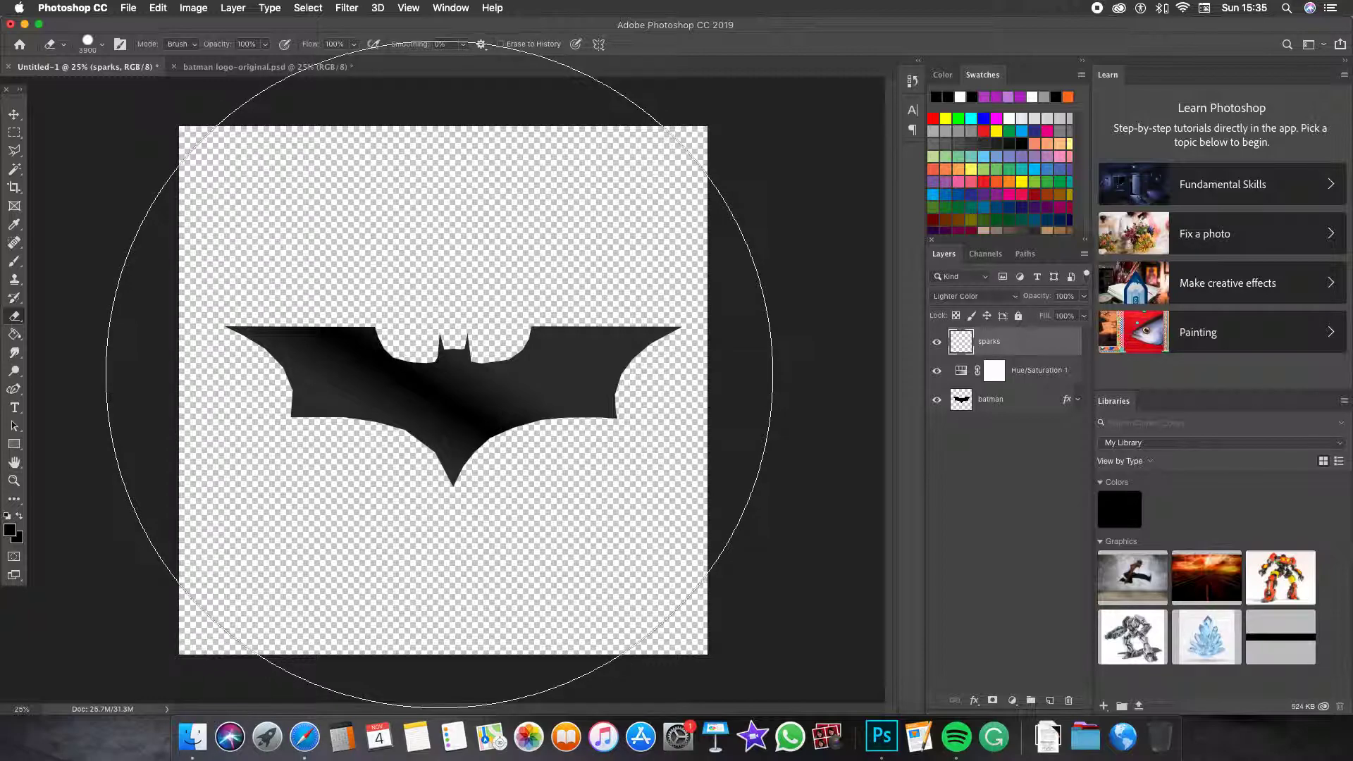
{"action": "key", "text": "bracketleft"}
{"action": "key", "text": "bracketleft"}
{"action": "key", "text": "bracketleft"}
{"action": "key", "text": "bracketleft"}
{"action": "key", "text": "bracketleft"}
{"action": "key", "text": "bracketleft"}
{"action": "key", "text": "bracketleft"}
{"action": "key", "text": "bracketleft"}
{"action": "key", "text": "bracketleft"}
{"action": "key", "text": "bracketleft"}
{"action": "key", "text": "bracketleft"}
{"action": "key", "text": "bracketleft"}
{"action": "key", "text": "bracketleft"}
{"action": "key", "text": "bracketleft"}
{"action": "key", "text": "bracketleft"}
{"action": "key", "text": "bracketleft"}
{"action": "key", "text": "bracketleft"}
{"action": "key", "text": "bracketleft"}
{"action": "key", "text": "bracketleft"}
{"action": "key", "text": "bracketleft"}
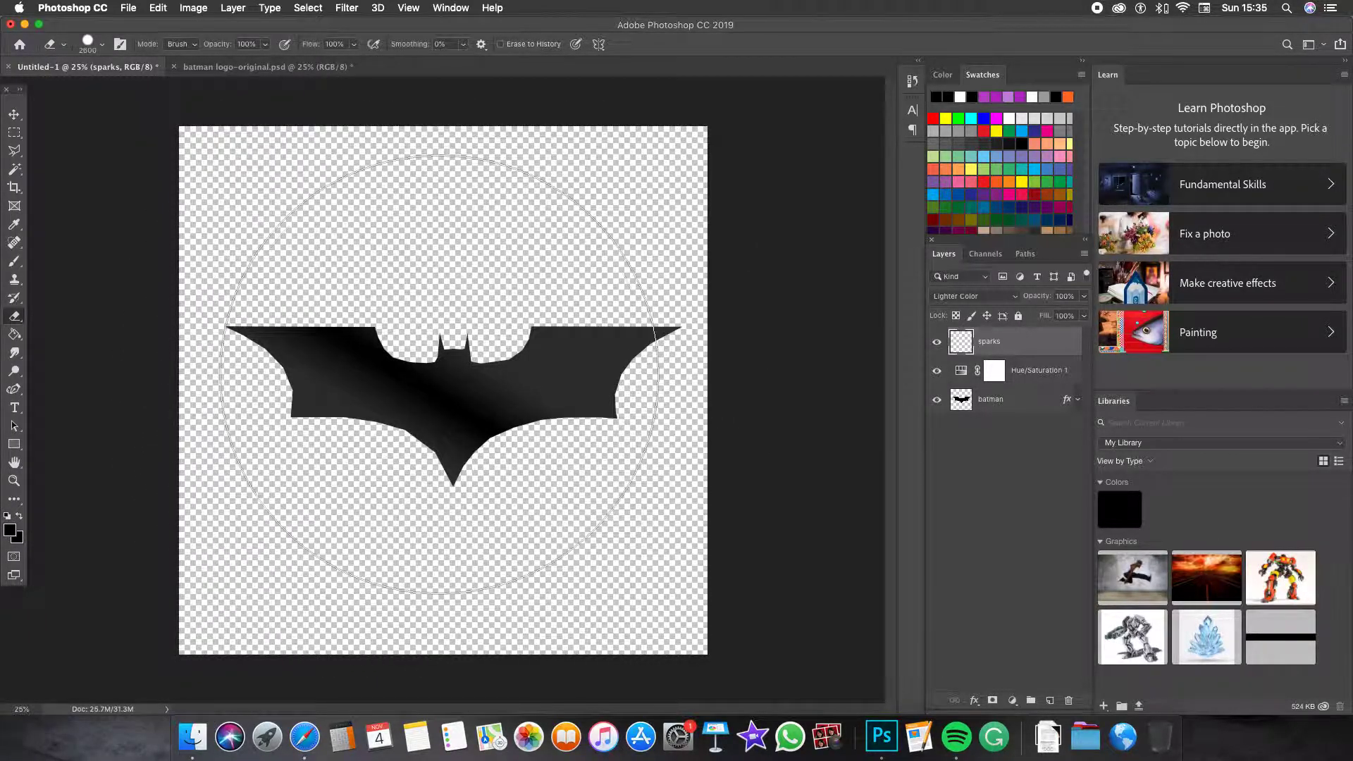
{"action": "key", "text": "bracketleft"}
{"action": "key", "text": "bracketleft"}
{"action": "key", "text": "bracketleft"}
{"action": "key", "text": "bracketleft"}
{"action": "key", "text": "bracketleft"}
{"action": "key", "text": "bracketleft"}
{"action": "key", "text": "bracketleft"}
{"action": "key", "text": "bracketleft"}
{"action": "key", "text": "bracketleft"}
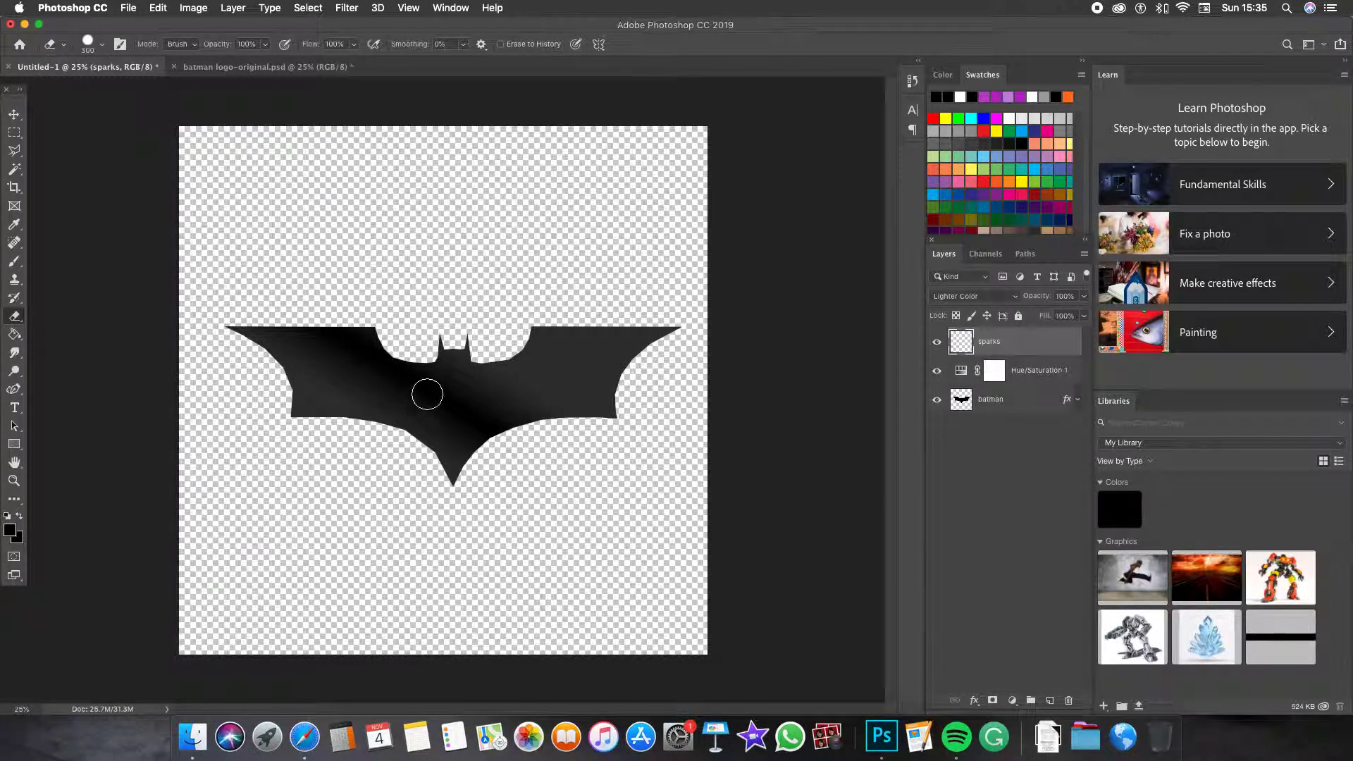
Check the sparks in batman logo-original.psd and bring a small purple-toned sparks image from Safari into Untitled-1 as a new layer above sparks.
{"action": "left_click", "coordinate": [317, 67]}
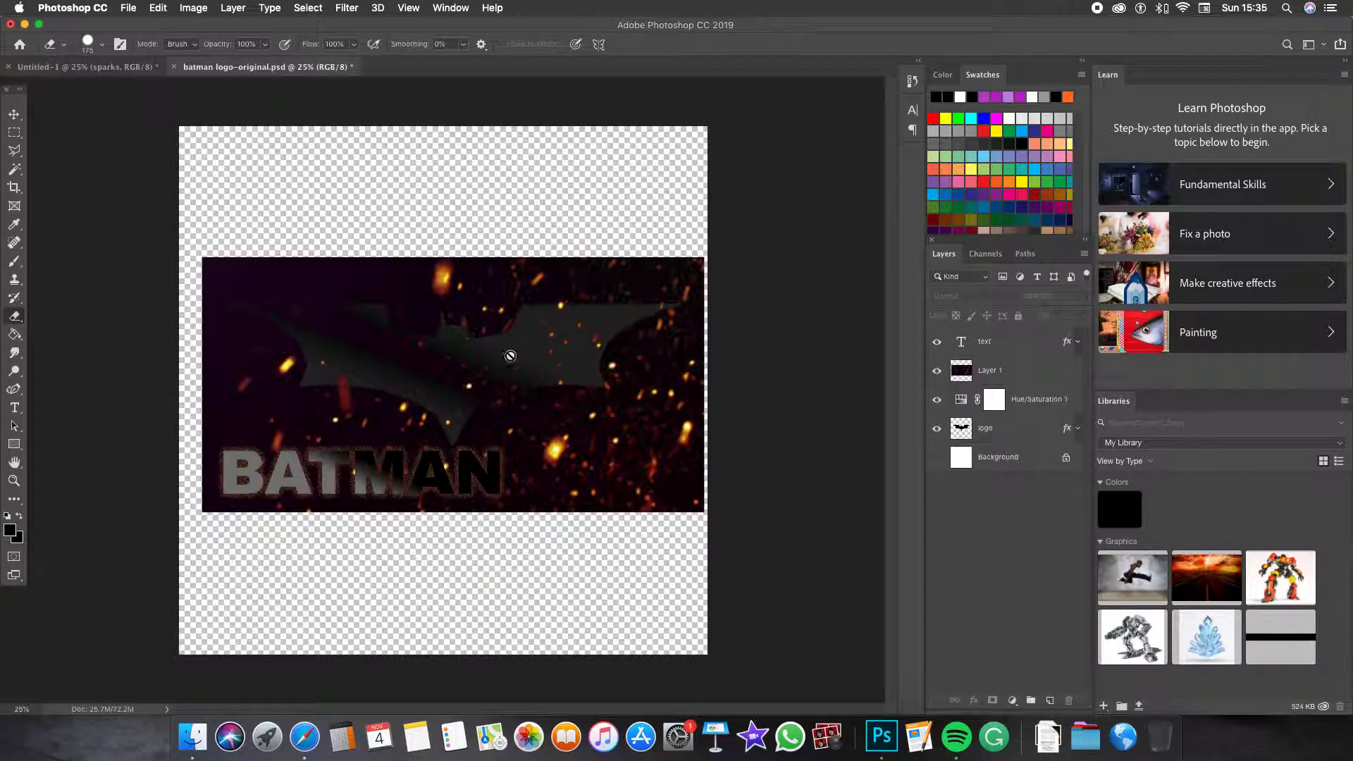
{"action": "left_click", "coordinate": [56, 67]}
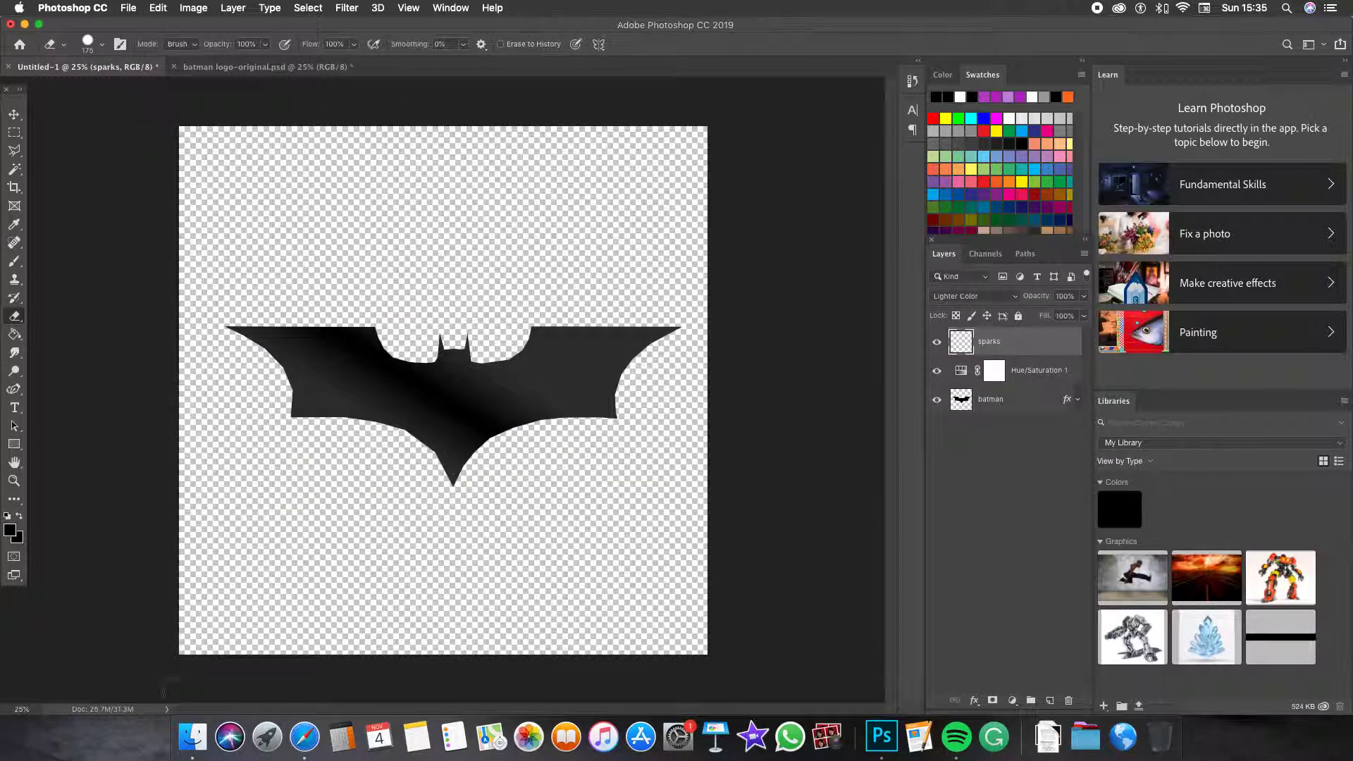
{"action": "left_click", "coordinate": [303, 737]}
{"action": "left_click", "coordinate": [1004, 349]}
{"action": "left_click_drag", "start_coordinate": [1005, 343], "coordinate": [473, 392]}
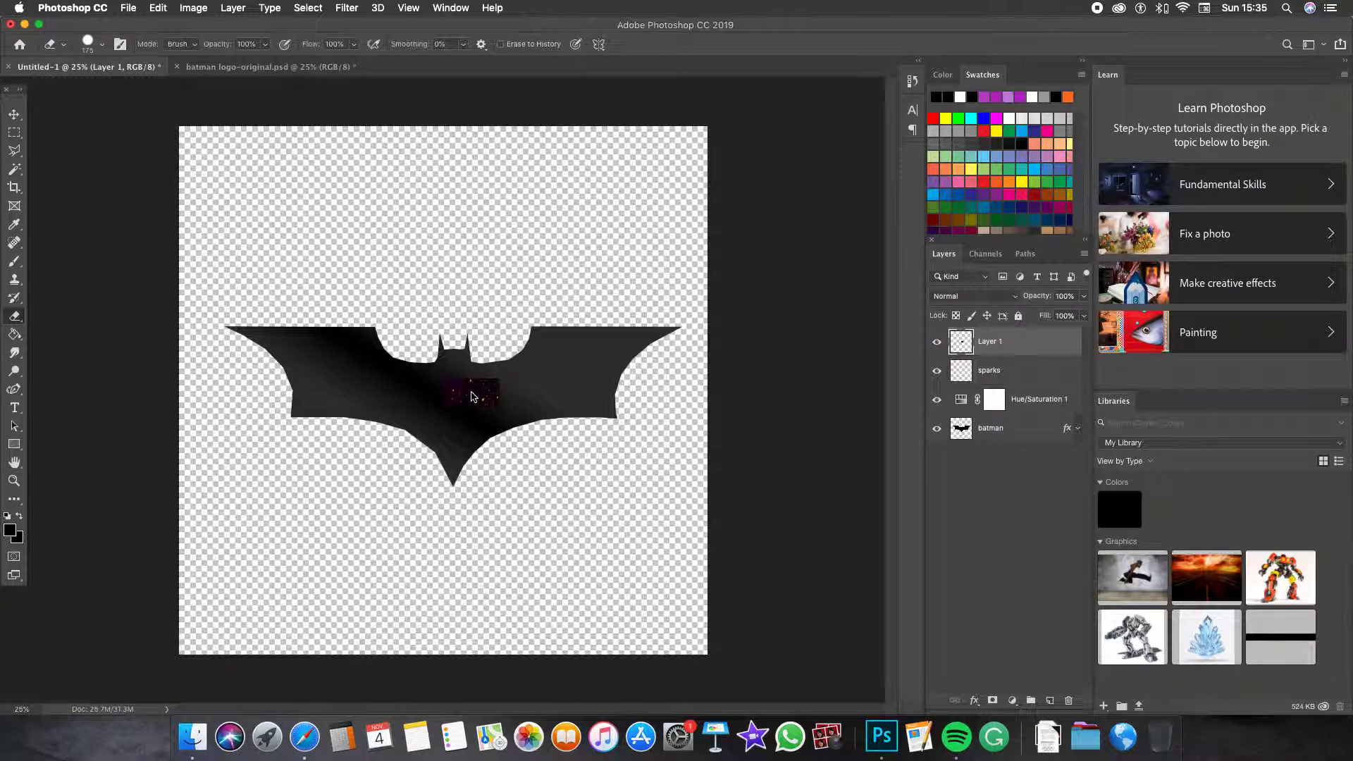
Rename the new purple-toned image layer as sparks and delete the old sparks layer beneath it.
{"action": "double_click", "coordinate": [985, 342]}
{"action": "type", "text": "sparks"}
{"action": "key", "text": "Return"}
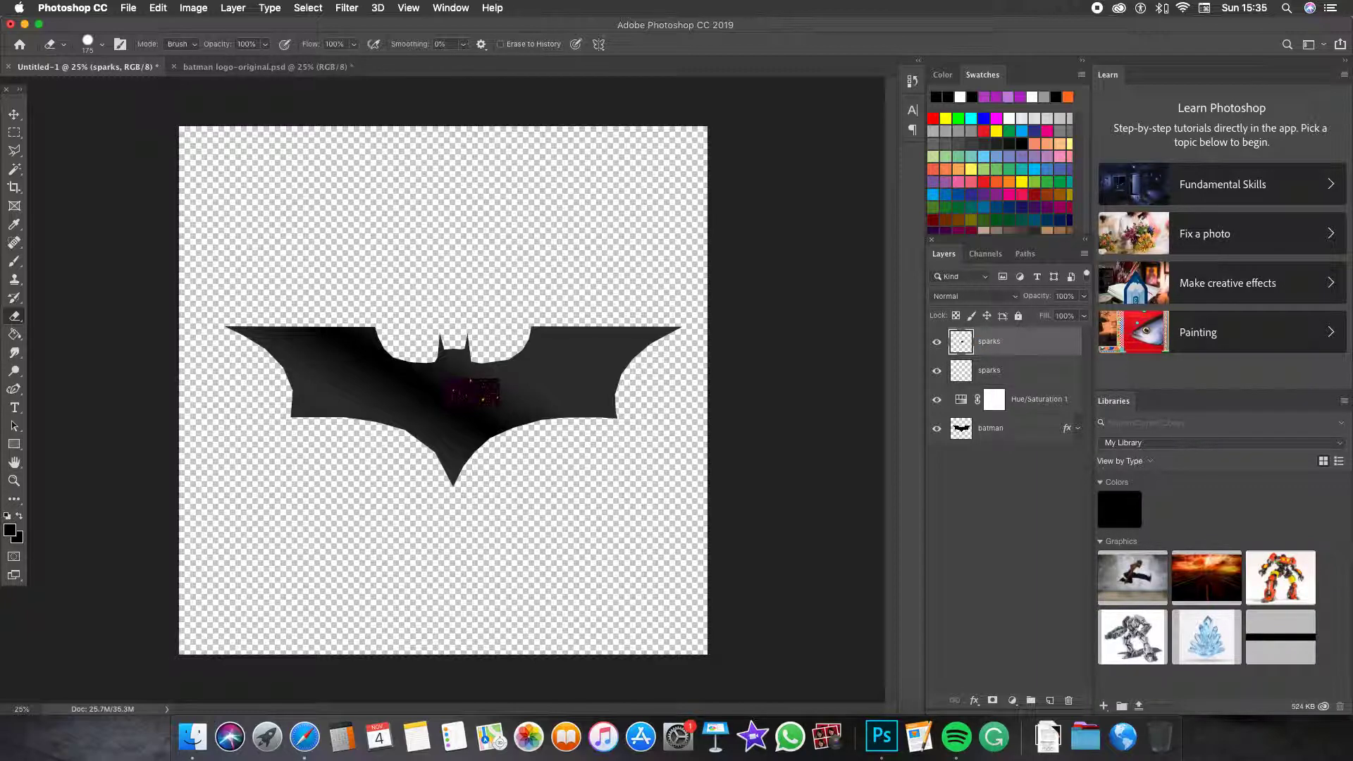
{"action": "left_click", "coordinate": [991, 373]}
{"action": "key", "text": "Delete"}
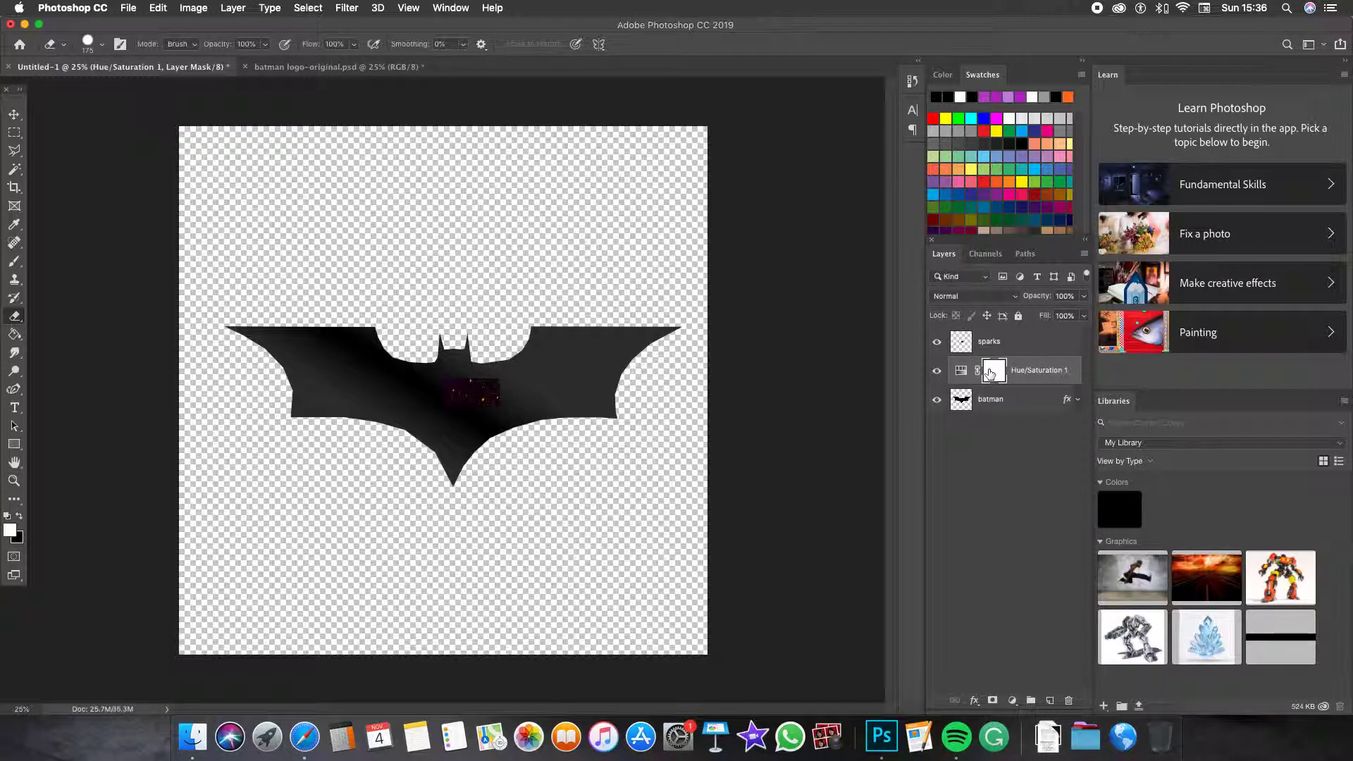
Scale the sparks image up to about 1192% and place it over the bat logo, spanning the canvas width.
{"action": "left_click", "coordinate": [998, 343]}
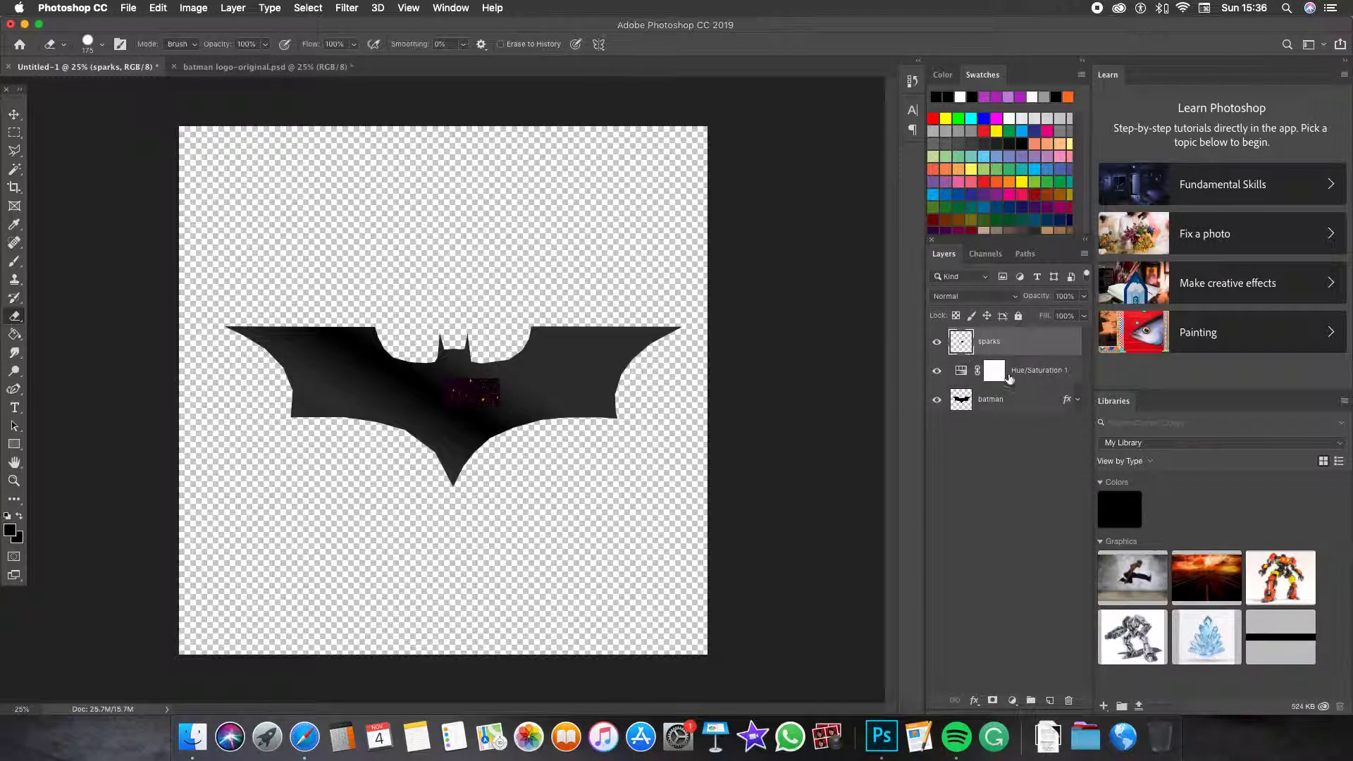
{"action": "left_click", "coordinate": [15, 114]}
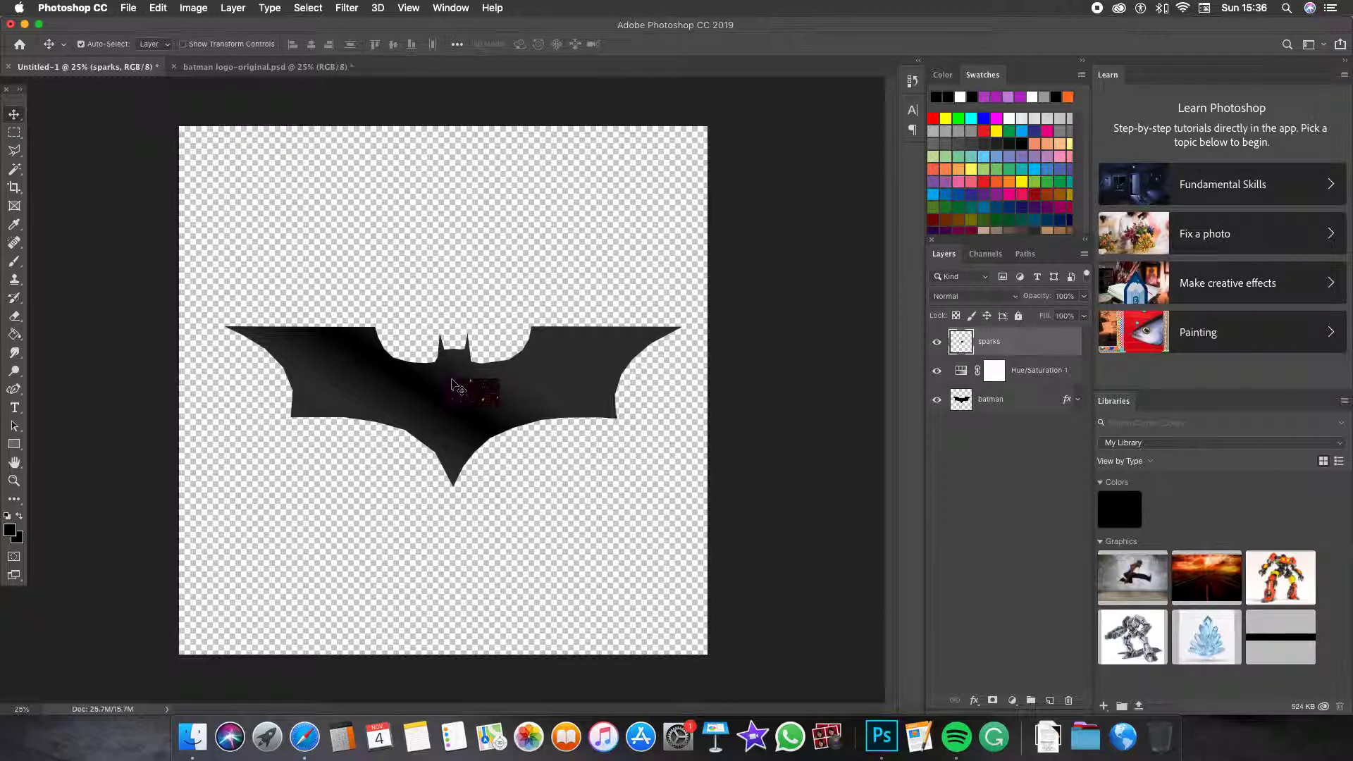
{"action": "key", "text": "super+t"}
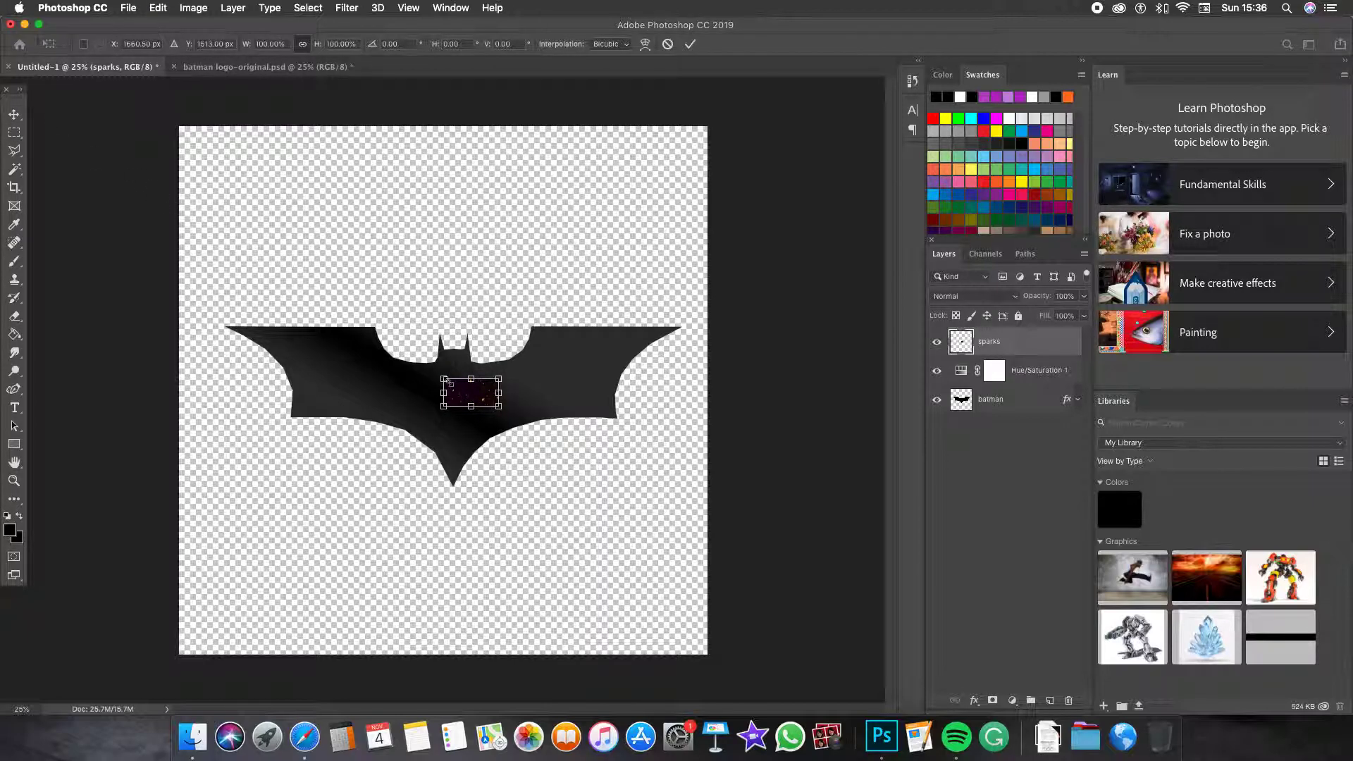
{"action": "left_click_drag", "start_coordinate": [432, 374], "coordinate": [15, 134]}
{"action": "left_click_drag", "start_coordinate": [241, 191], "coordinate": [440, 286]}
{"action": "left_click_drag", "start_coordinate": [201, 248], "coordinate": [76, 180]}
{"action": "left_click_drag", "start_coordinate": [423, 324], "coordinate": [464, 389]}
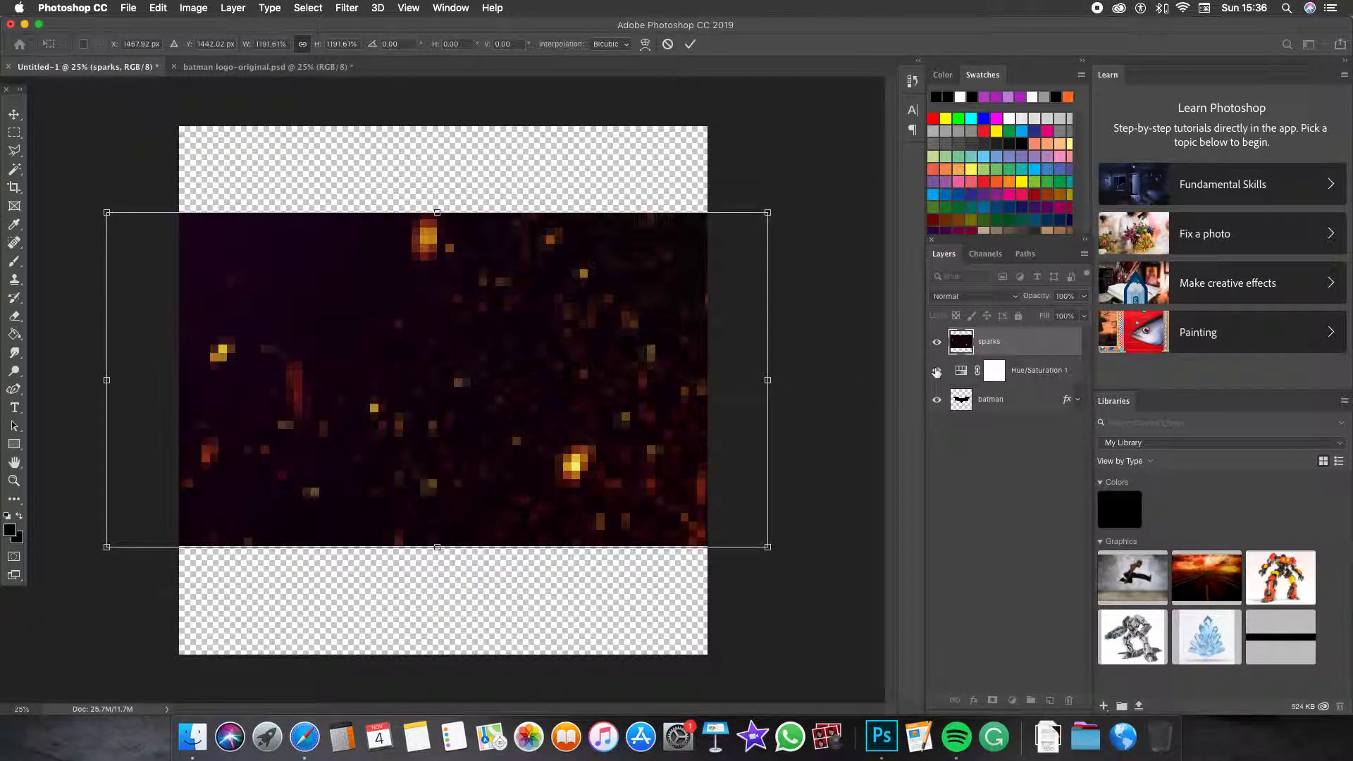
{"action": "left_click", "coordinate": [937, 342]}
{"action": "left_click", "coordinate": [936, 343]}
{"action": "left_click", "coordinate": [937, 342]}
{"action": "left_click", "coordinate": [937, 343]}
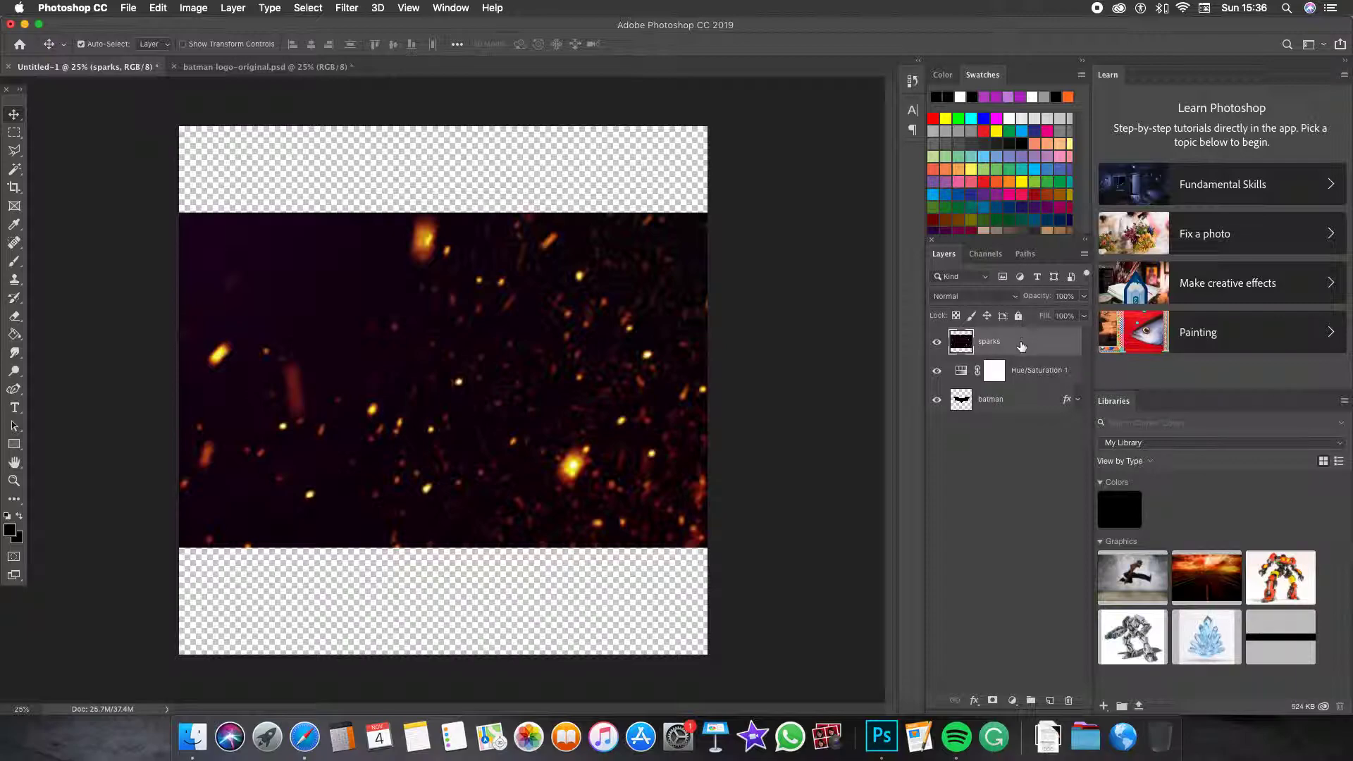
Set the sparks layer's blend mode to Lighter Color and compare the result with batman logo-original.psd.
{"action": "left_click", "coordinate": [1014, 297]}
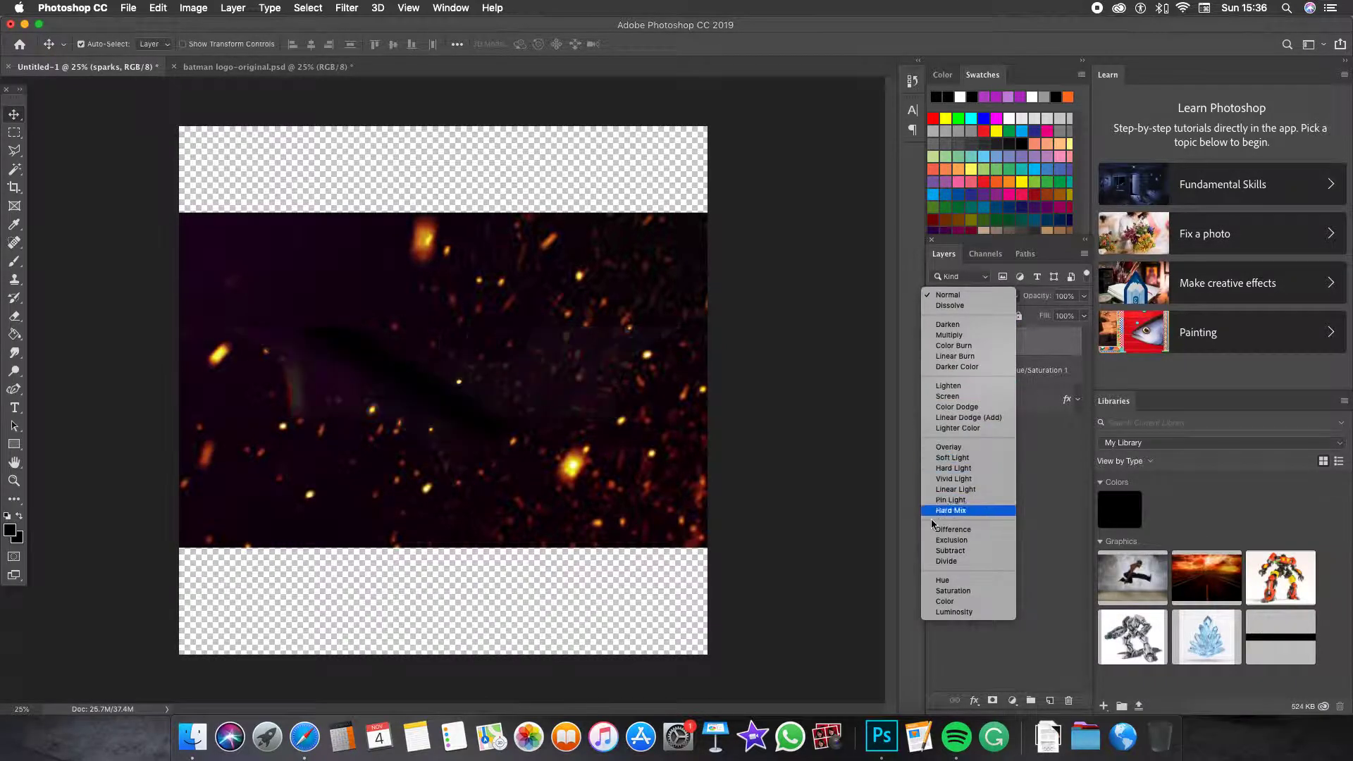
{"action": "left_click", "coordinate": [957, 428]}
{"action": "left_click", "coordinate": [264, 66]}
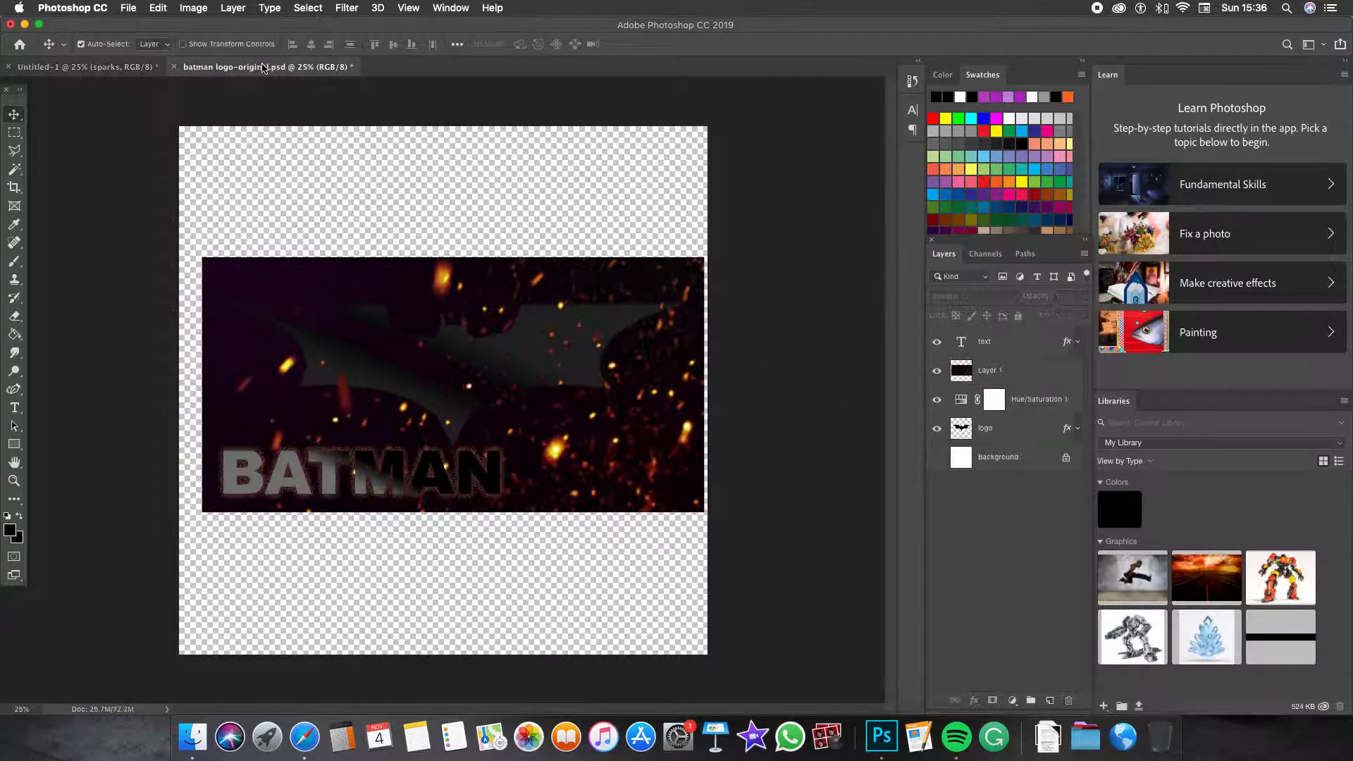
{"action": "left_click", "coordinate": [139, 68]}
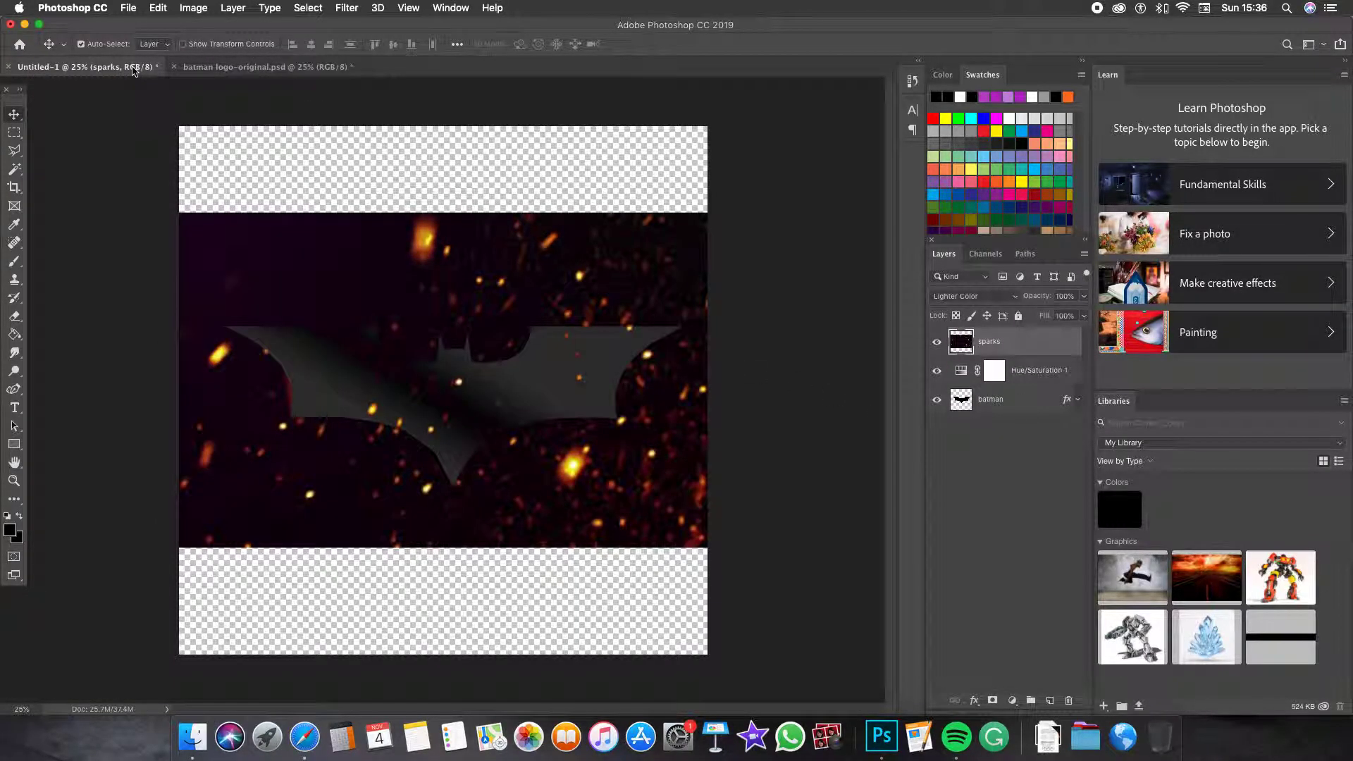
{"action": "left_click", "coordinate": [245, 68]}
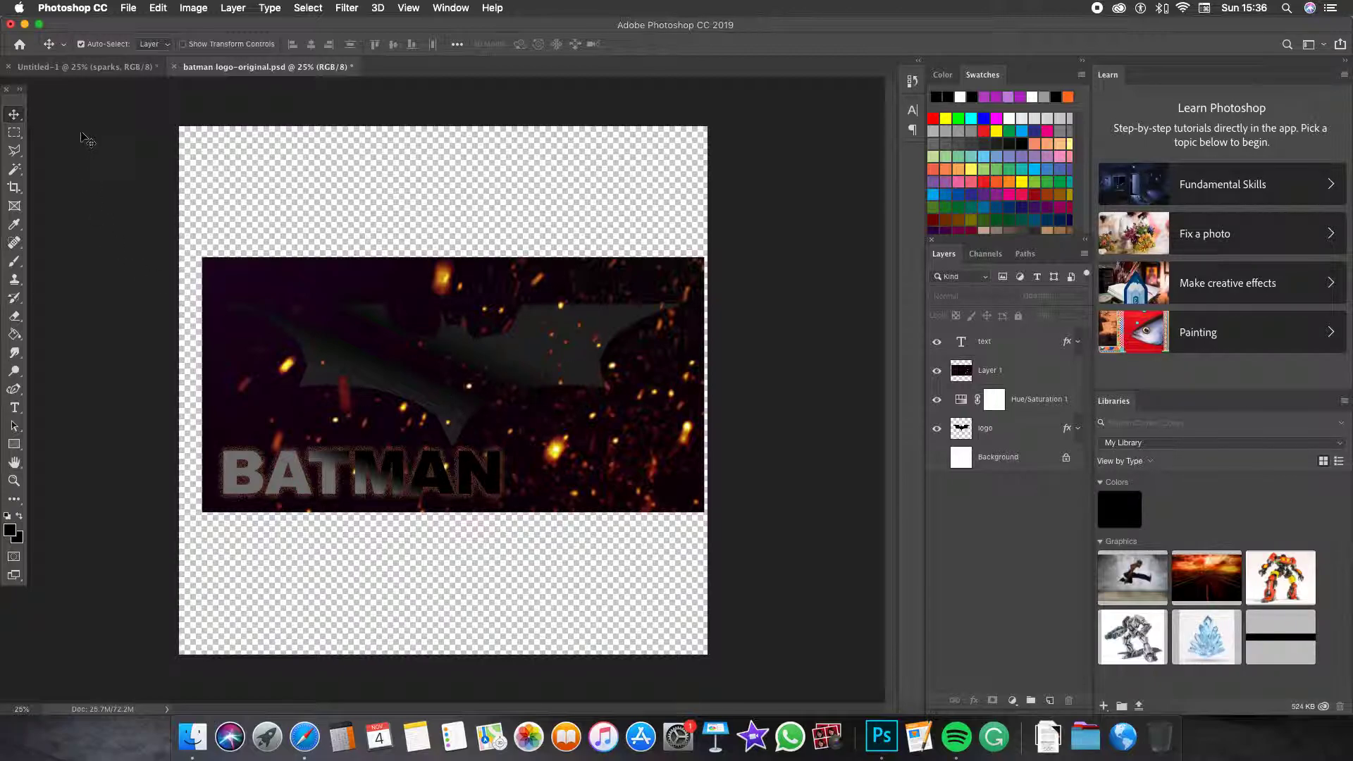
{"action": "left_click", "coordinate": [107, 65]}
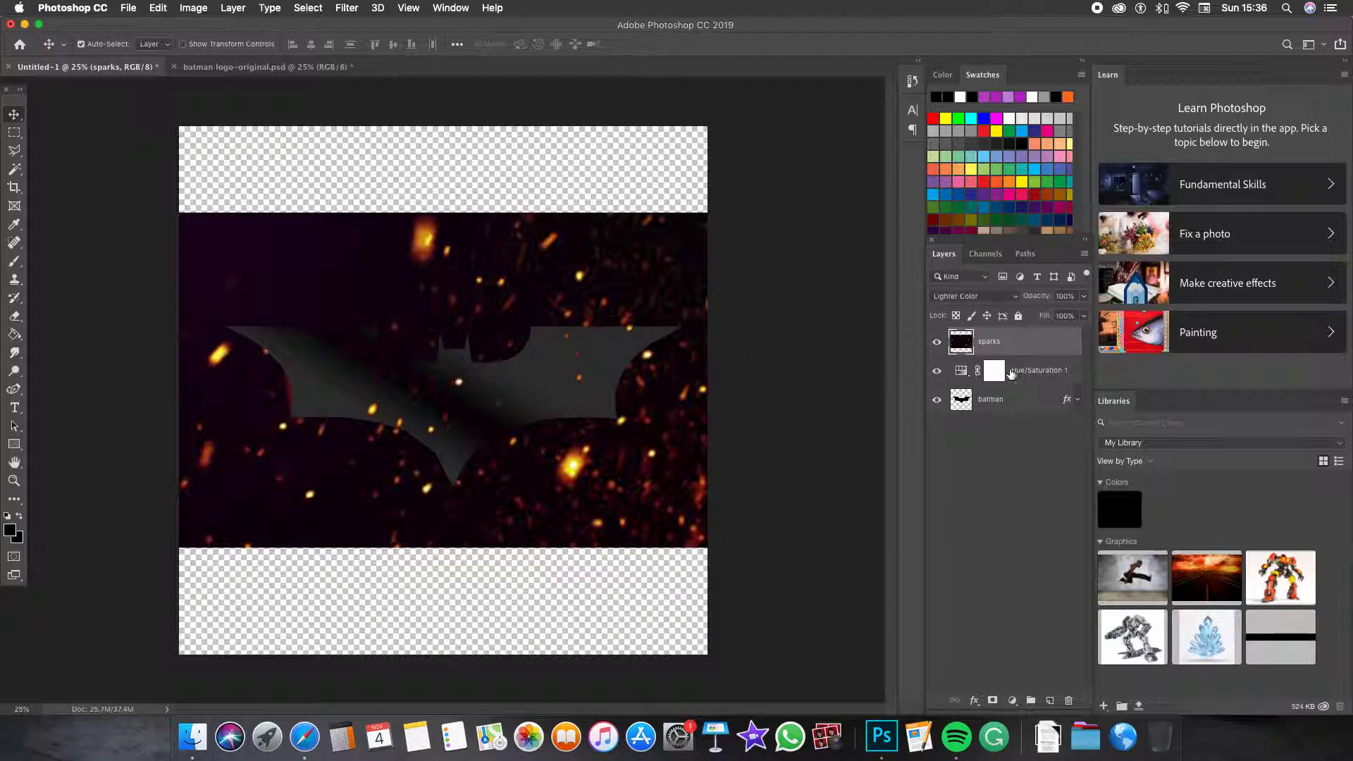
Move the sparks image slightly down and the bat logo up to about Y 1415 px, checking against batman logo-original.psd.
{"action": "left_click", "coordinate": [990, 402]}
{"action": "mouse_move", "coordinate": [555, 396]}
{"action": "left_mouse_down"}
{"action": "mouse_move", "coordinate": [559, 370]}
{"action": "mouse_move", "coordinate": [560, 410]}
{"action": "left_mouse_up"}
{"action": "left_click", "coordinate": [971, 400]}
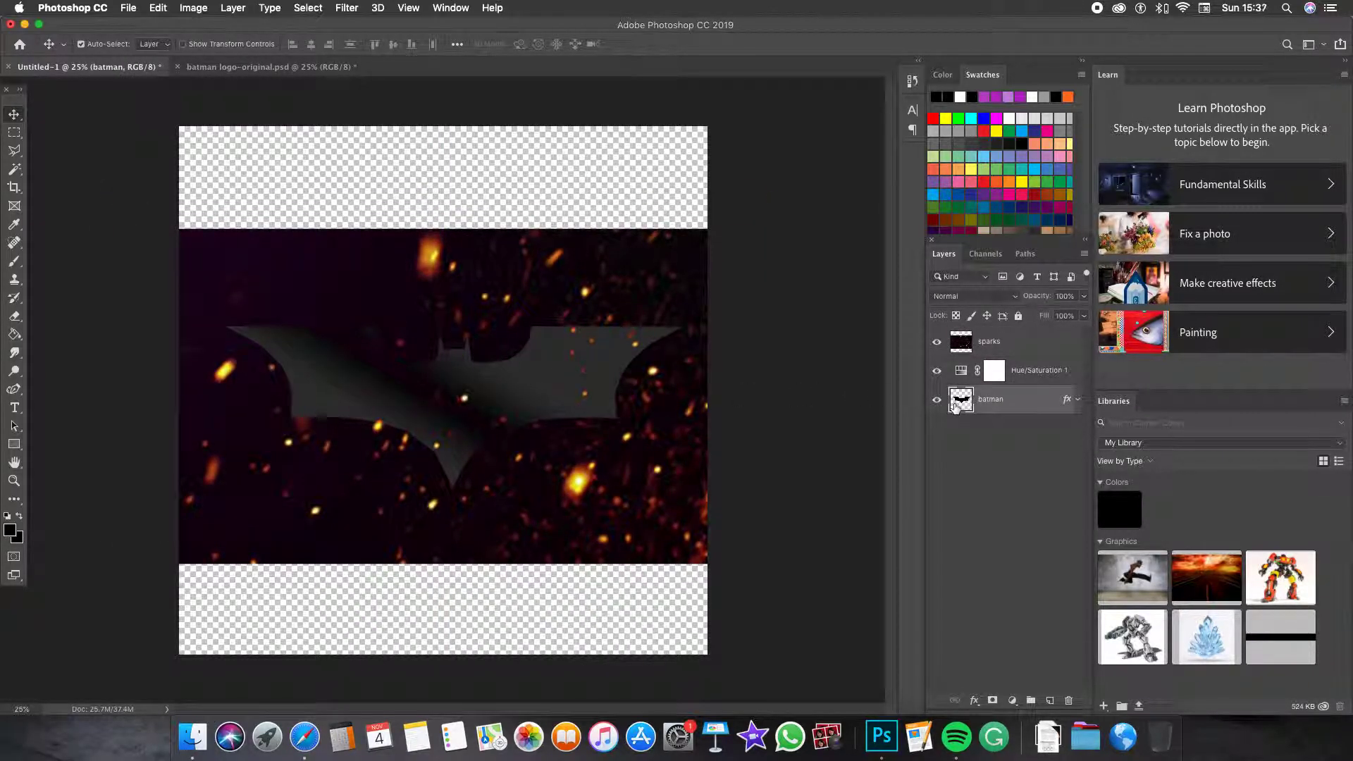
{"action": "key", "text": "super+t"}
{"action": "left_click_drag", "start_coordinate": [575, 391], "coordinate": [572, 336]}
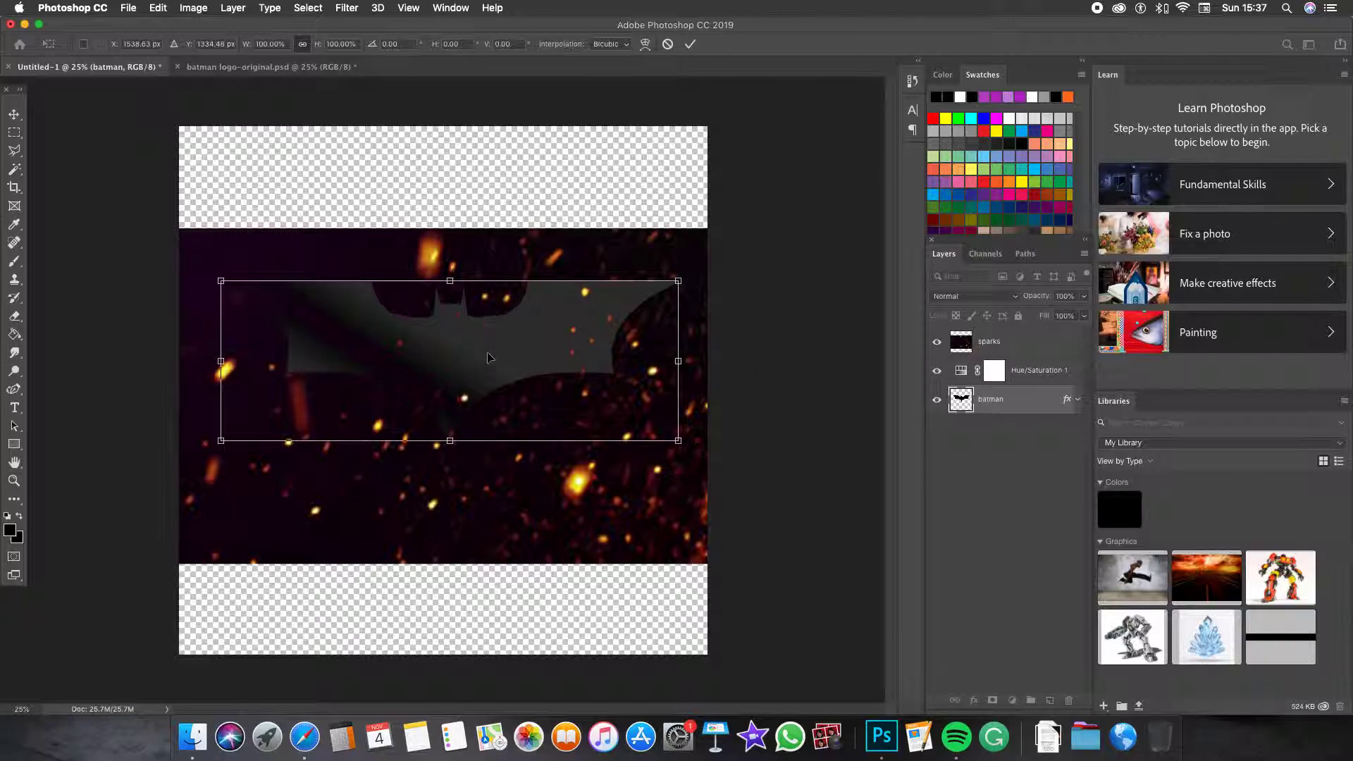
{"action": "left_click_drag", "start_coordinate": [491, 353], "coordinate": [493, 368]}
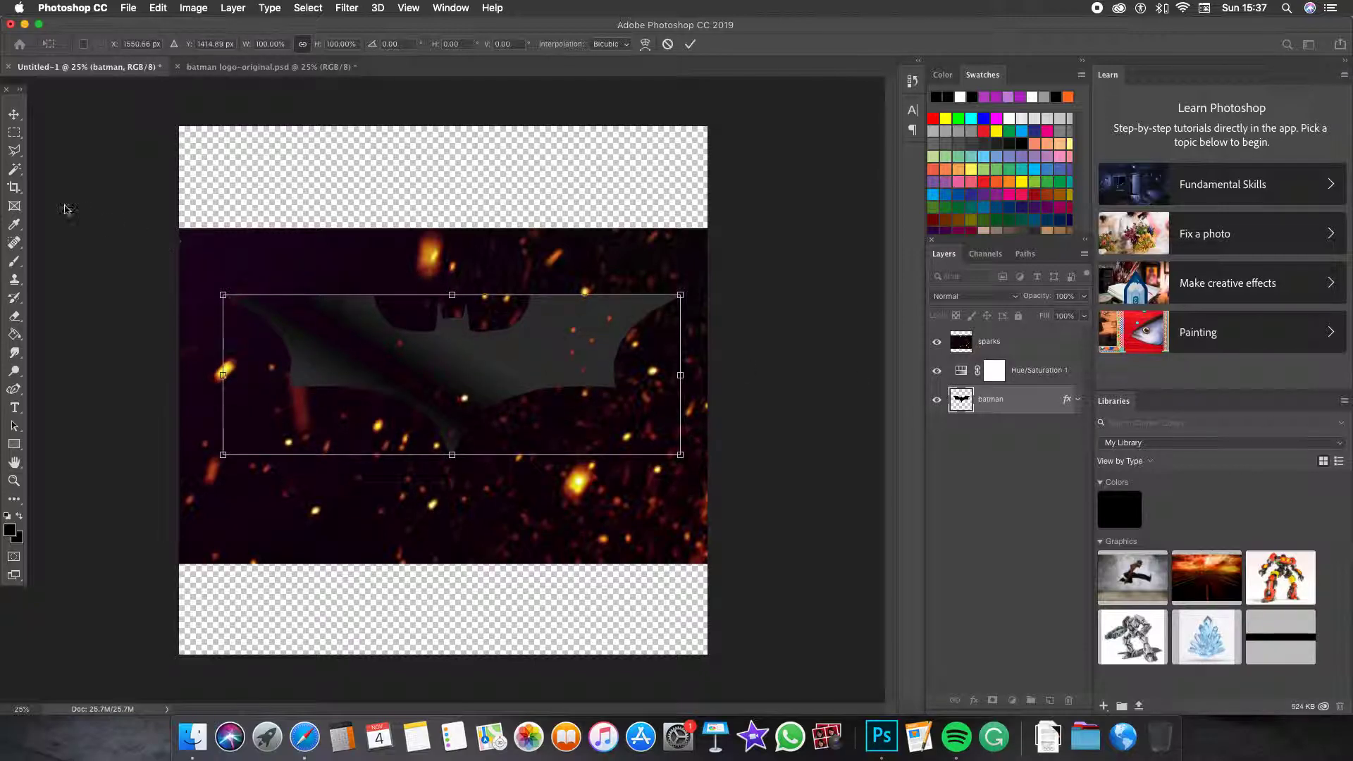
{"action": "left_click", "coordinate": [14, 115]}
{"action": "left_click", "coordinate": [252, 69]}
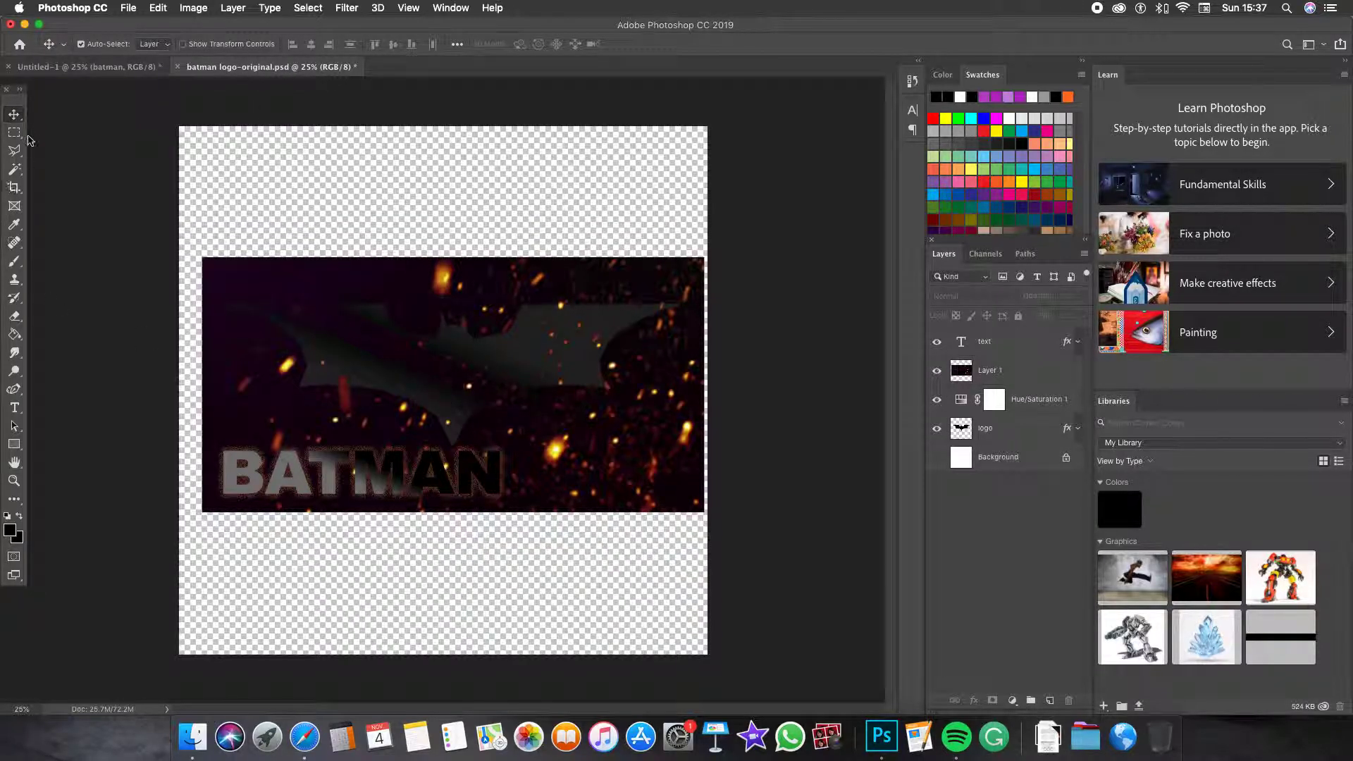
{"action": "left_click", "coordinate": [82, 71]}
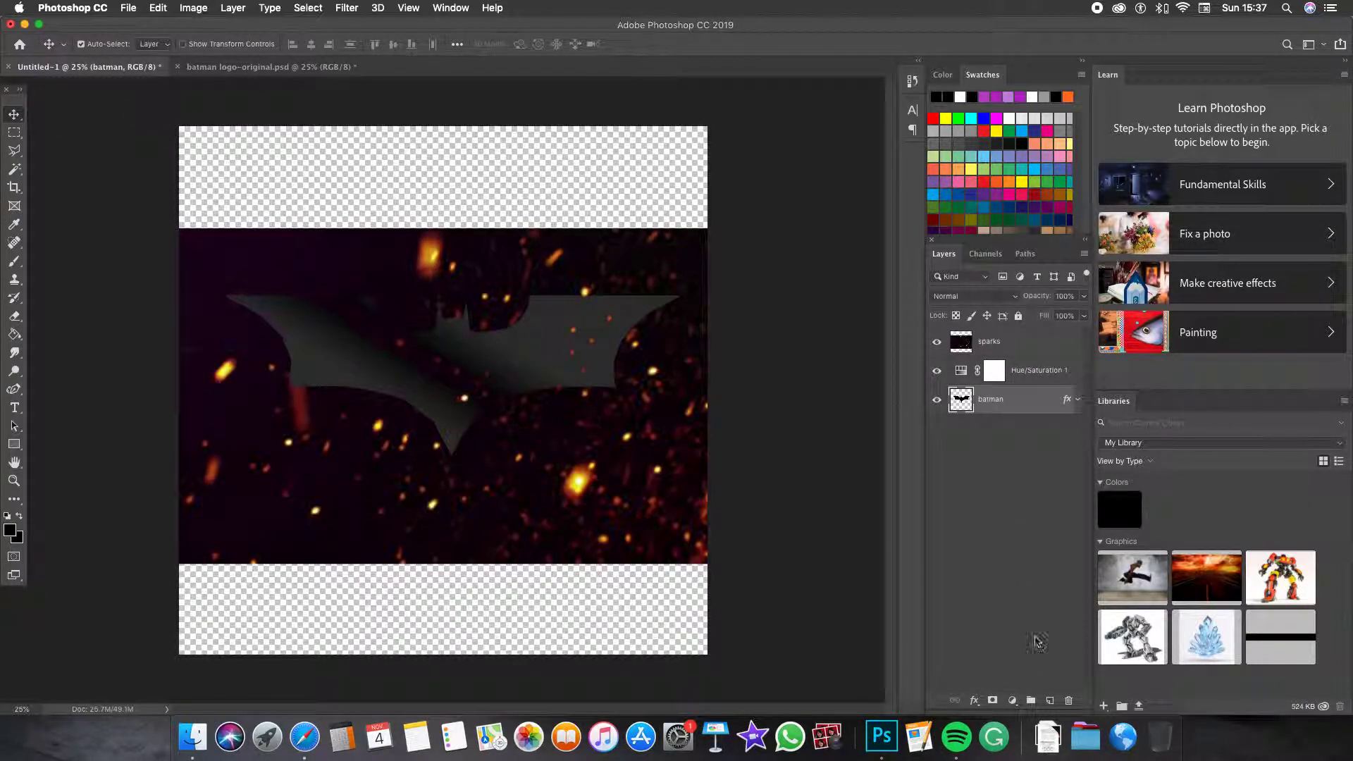
Add a new layer directly above the bat logo layer and name it batman.
{"action": "left_click", "coordinate": [1049, 701]}
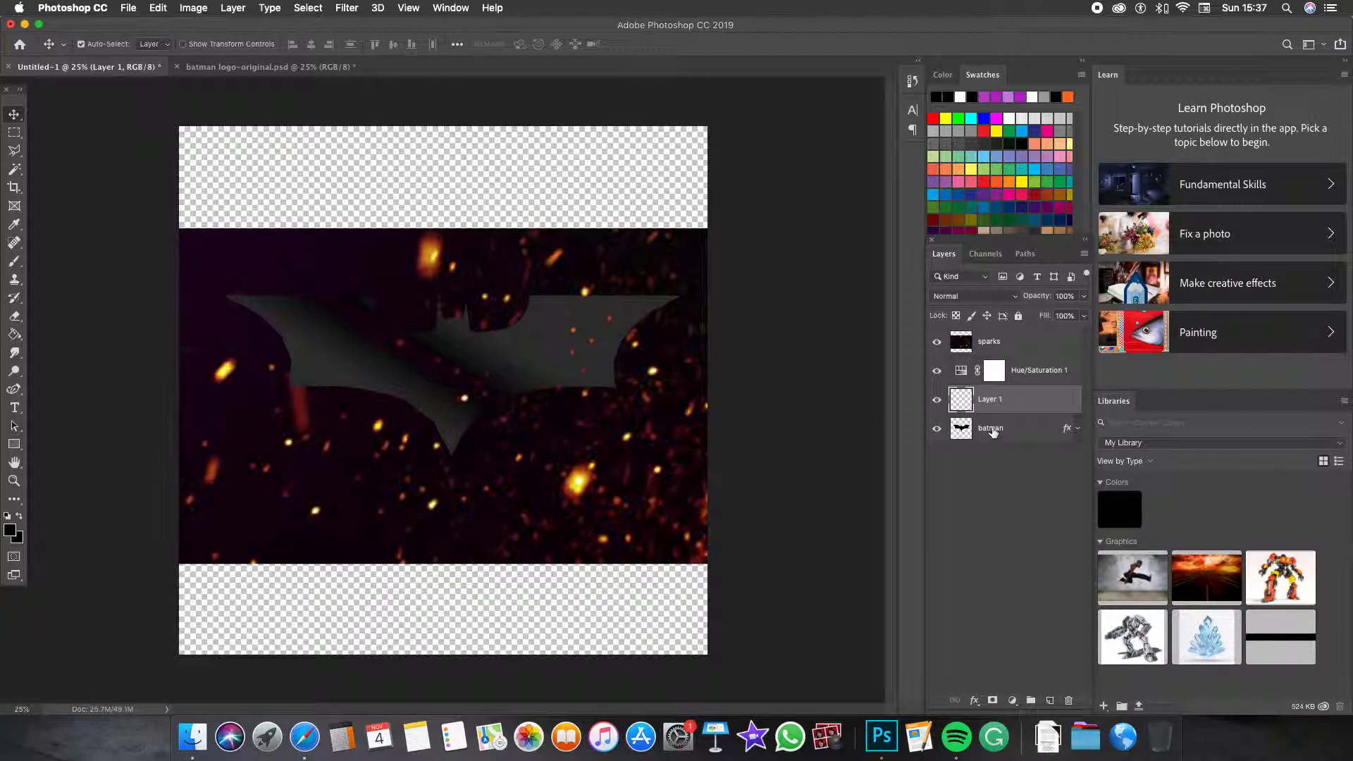
{"action": "double_click", "coordinate": [990, 399]}
{"action": "type", "text": "batman"}
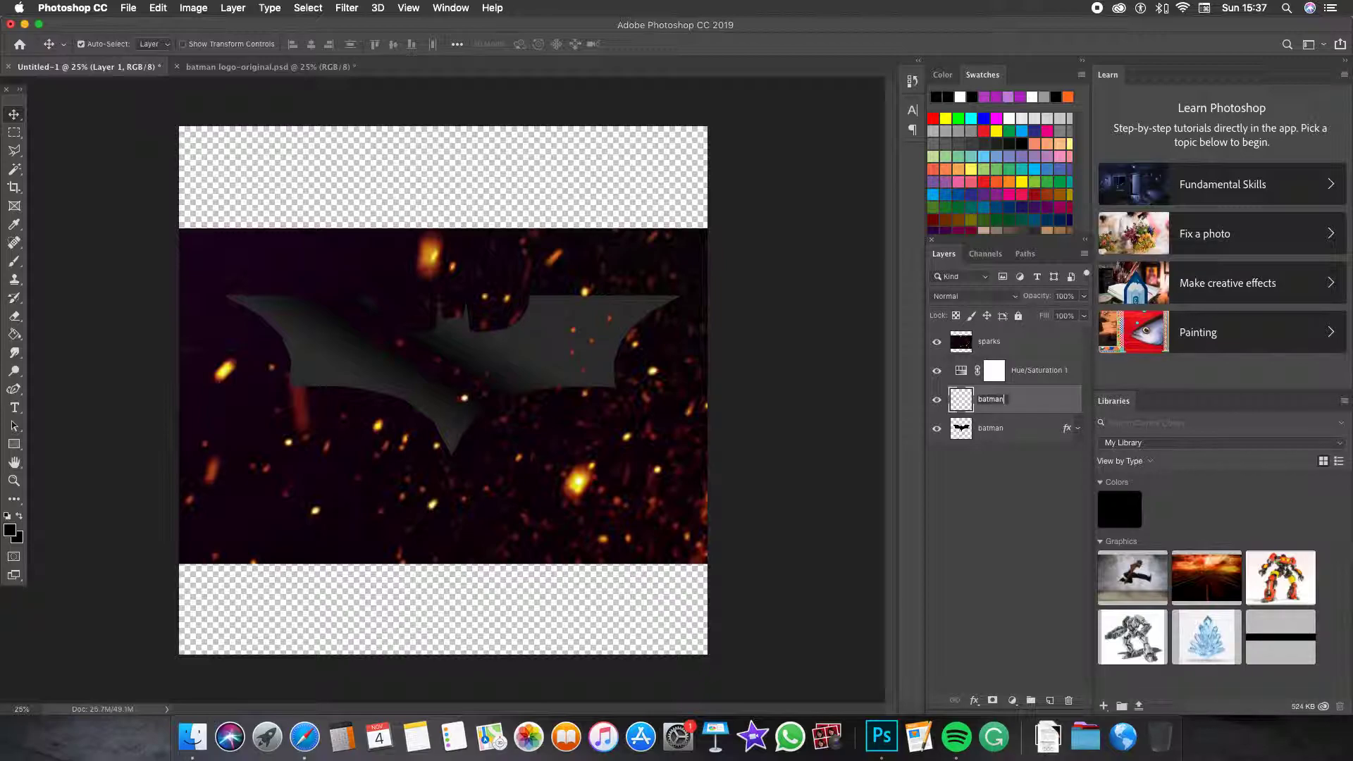
{"action": "key", "text": "Return"}
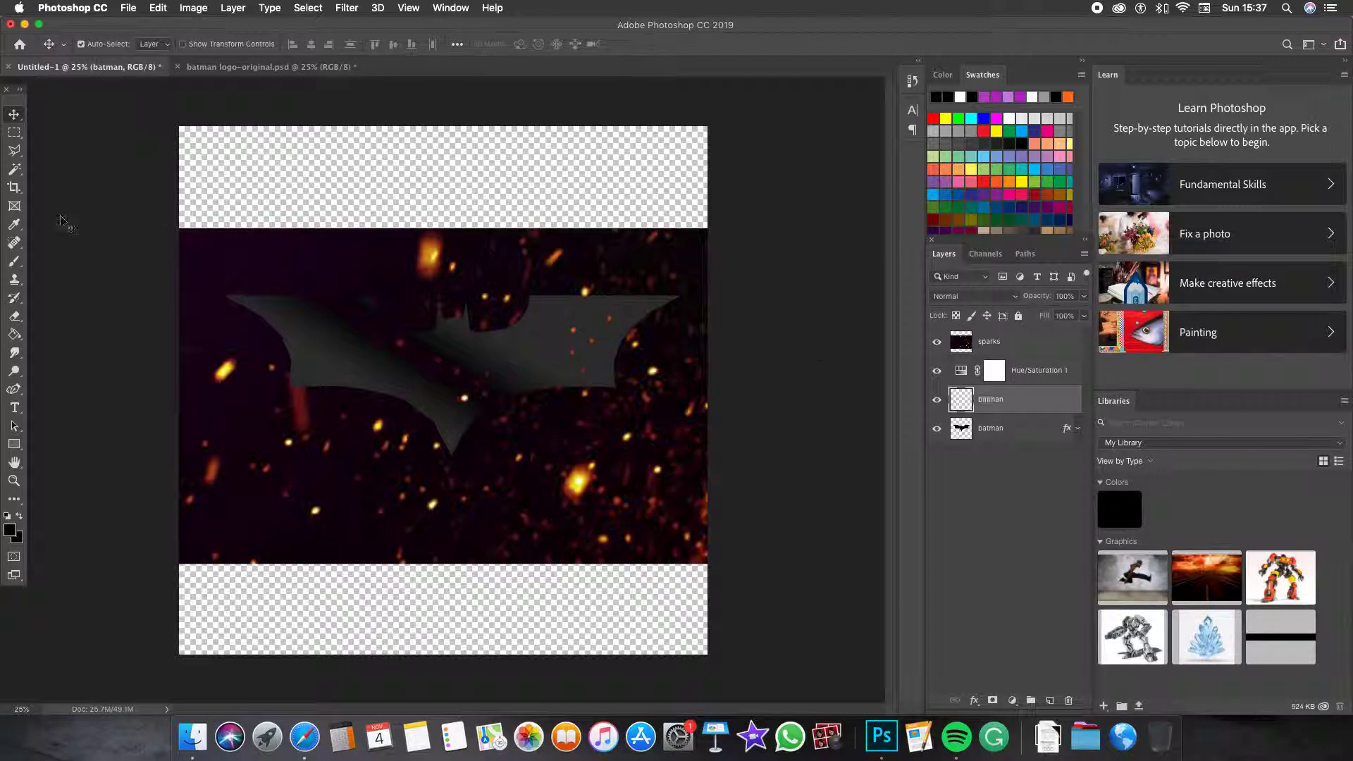
Add the text BATMAN in Arial Black at 60 pt below the bat logo's left wing on the new layer.
{"action": "left_click", "coordinate": [12, 406]}
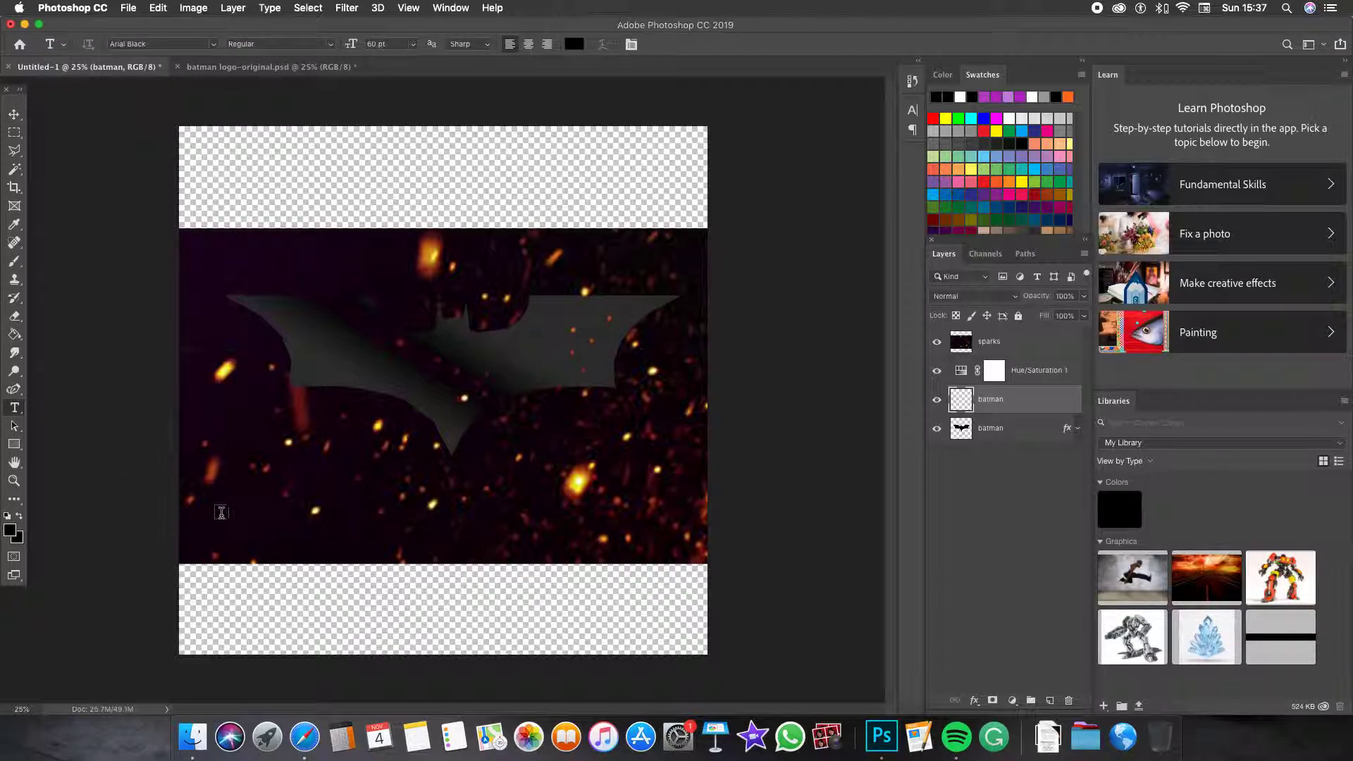
{"action": "left_click", "coordinate": [225, 507]}
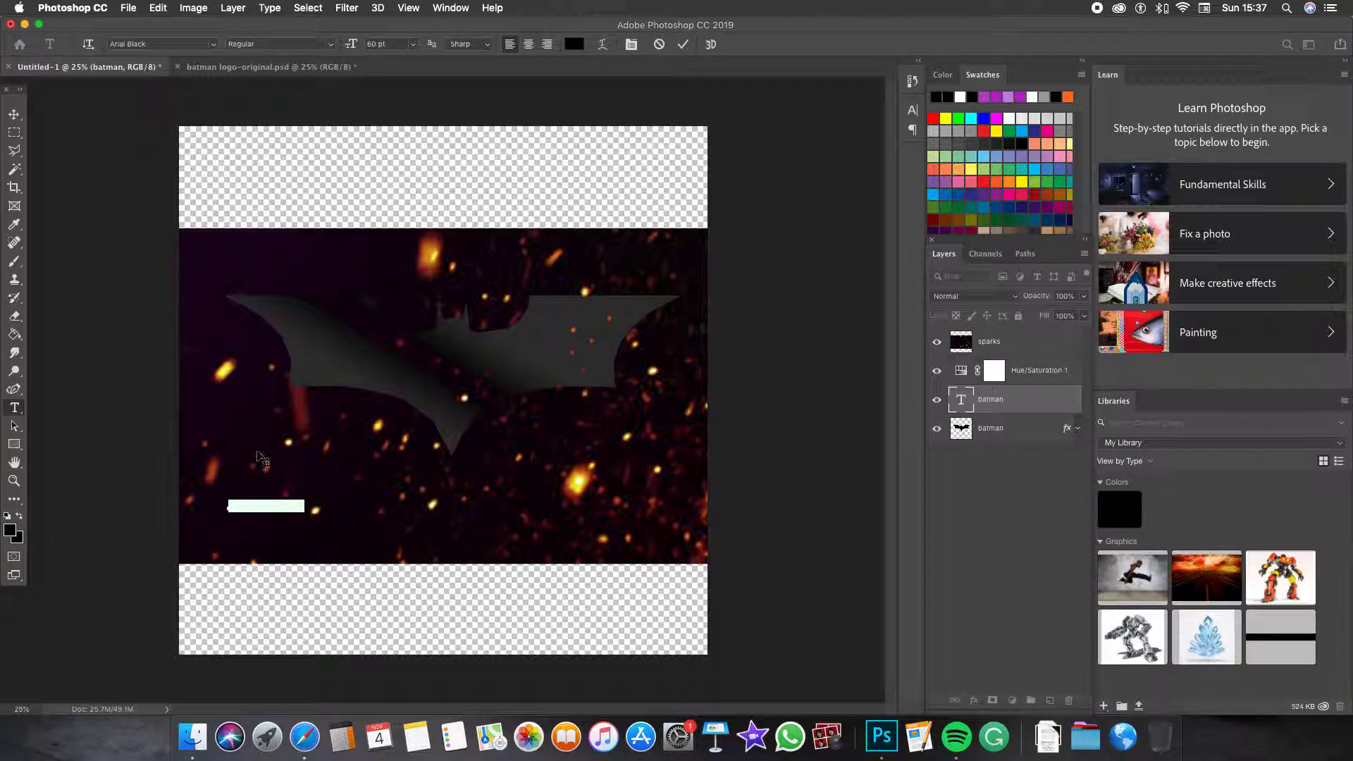
{"action": "key", "text": "BackSpace"}
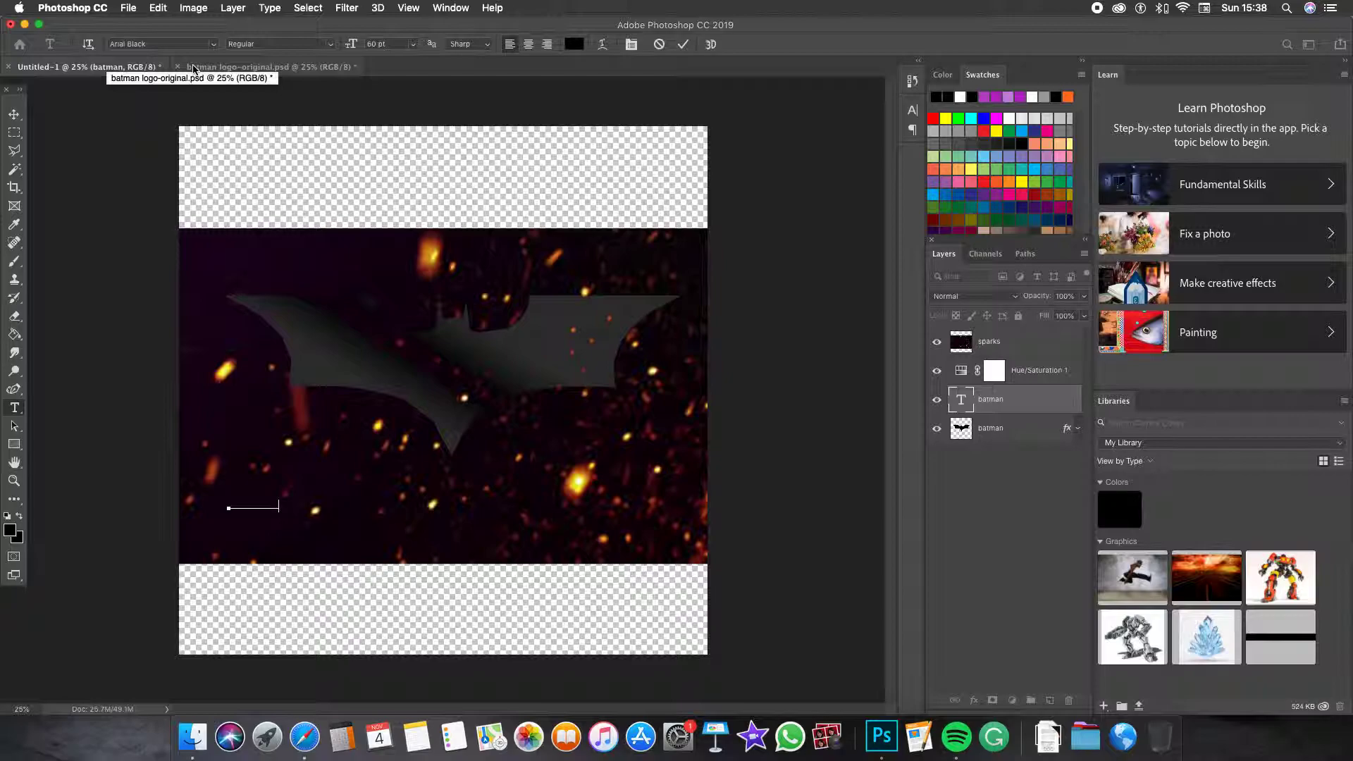
{"action": "left_click", "coordinate": [14, 114]}
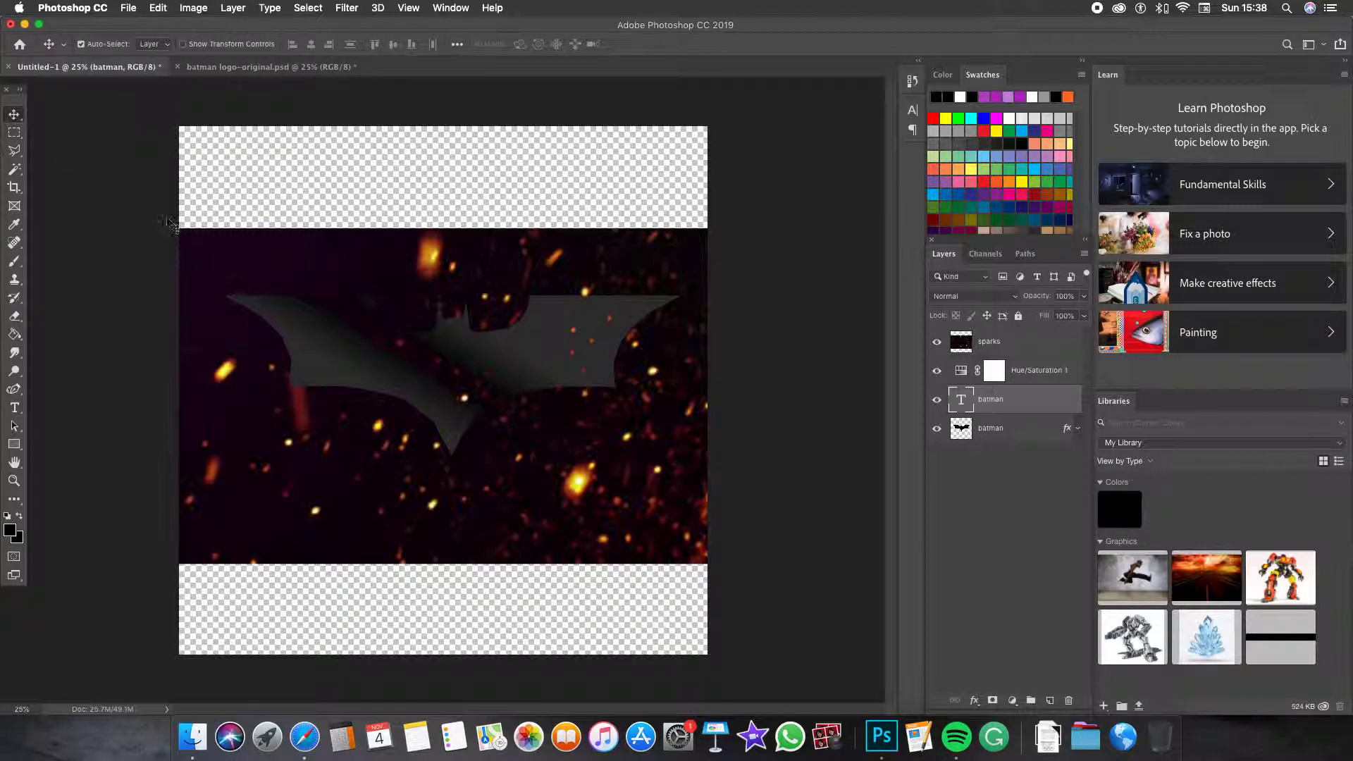
Scale the BATMAN text up to about 605% and position it in the lower left part of the sparks image.
{"action": "key", "text": "super+t"}
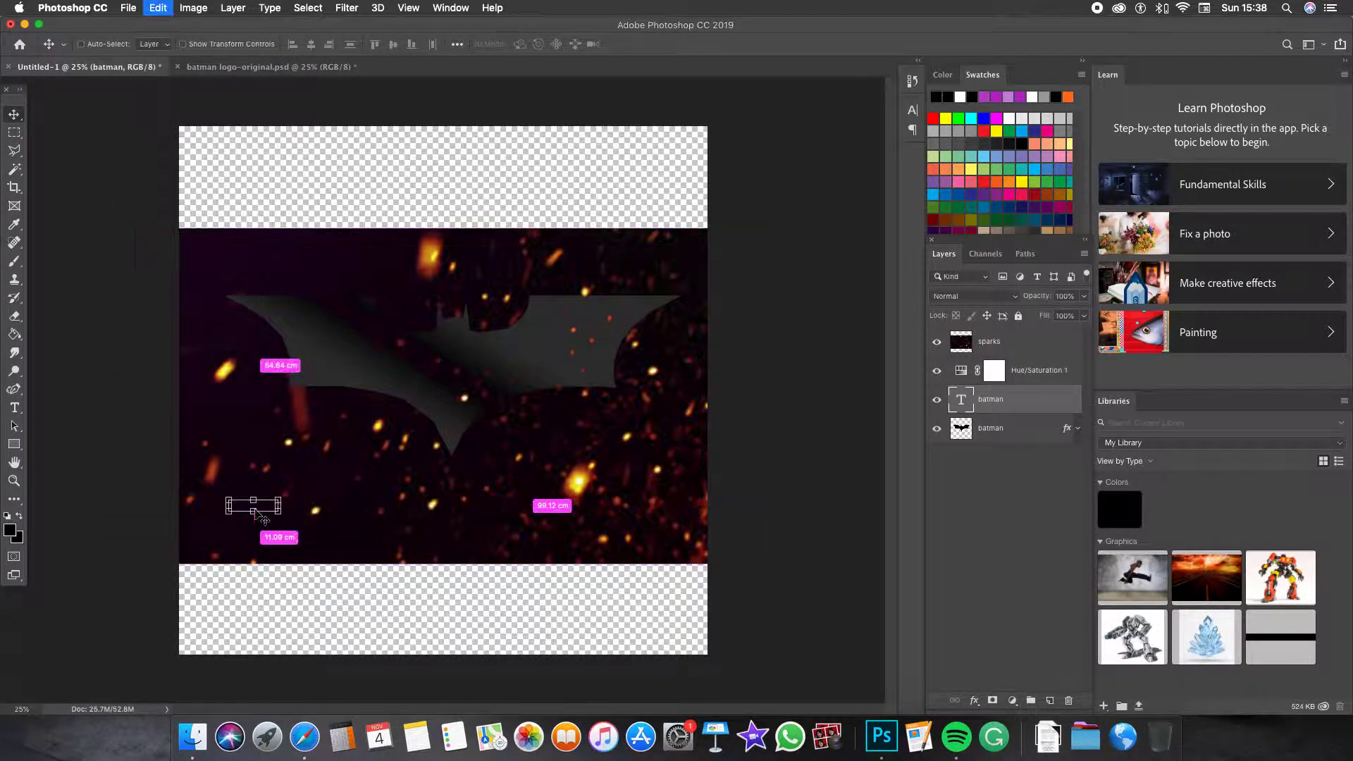
{"action": "left_click_drag", "start_coordinate": [240, 503], "coordinate": [21, 307]}
{"action": "left_click_drag", "start_coordinate": [161, 489], "coordinate": [311, 519]}
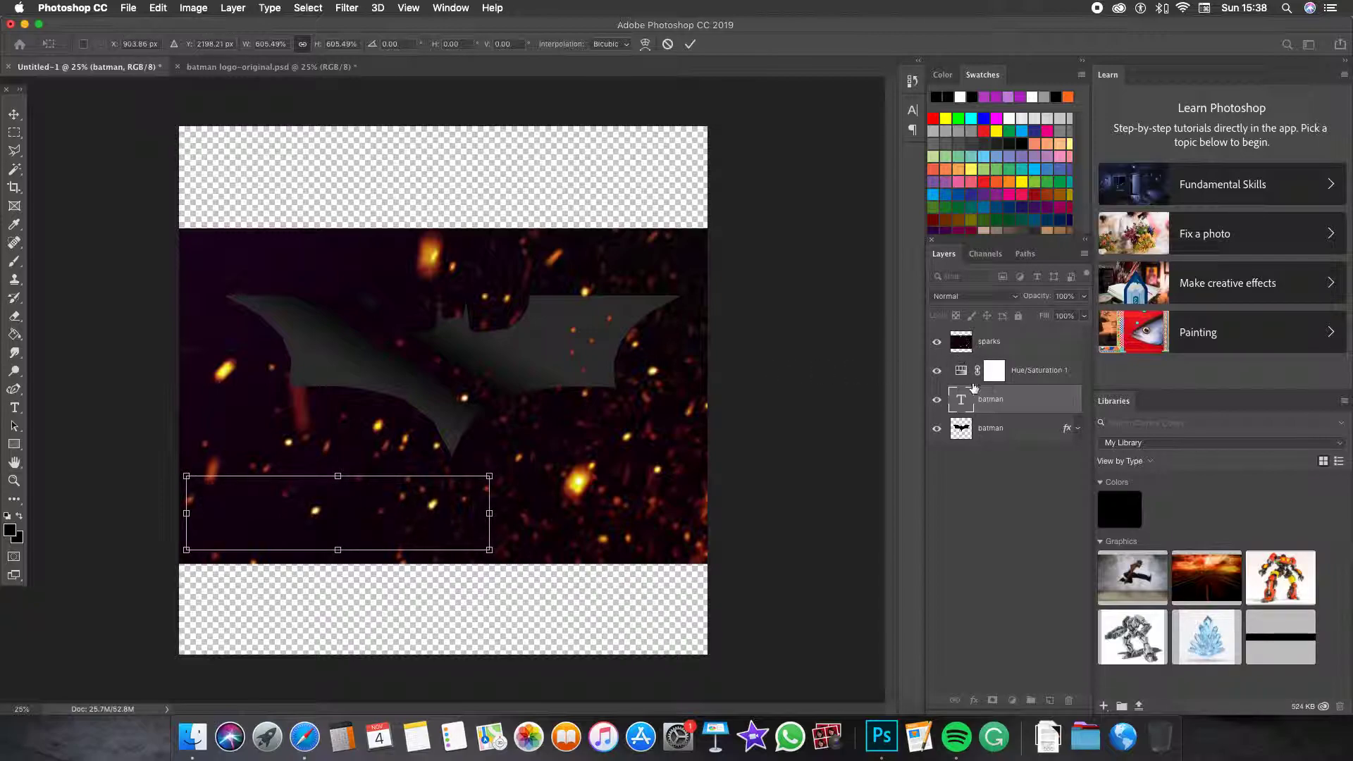
{"action": "left_click", "coordinate": [993, 542]}
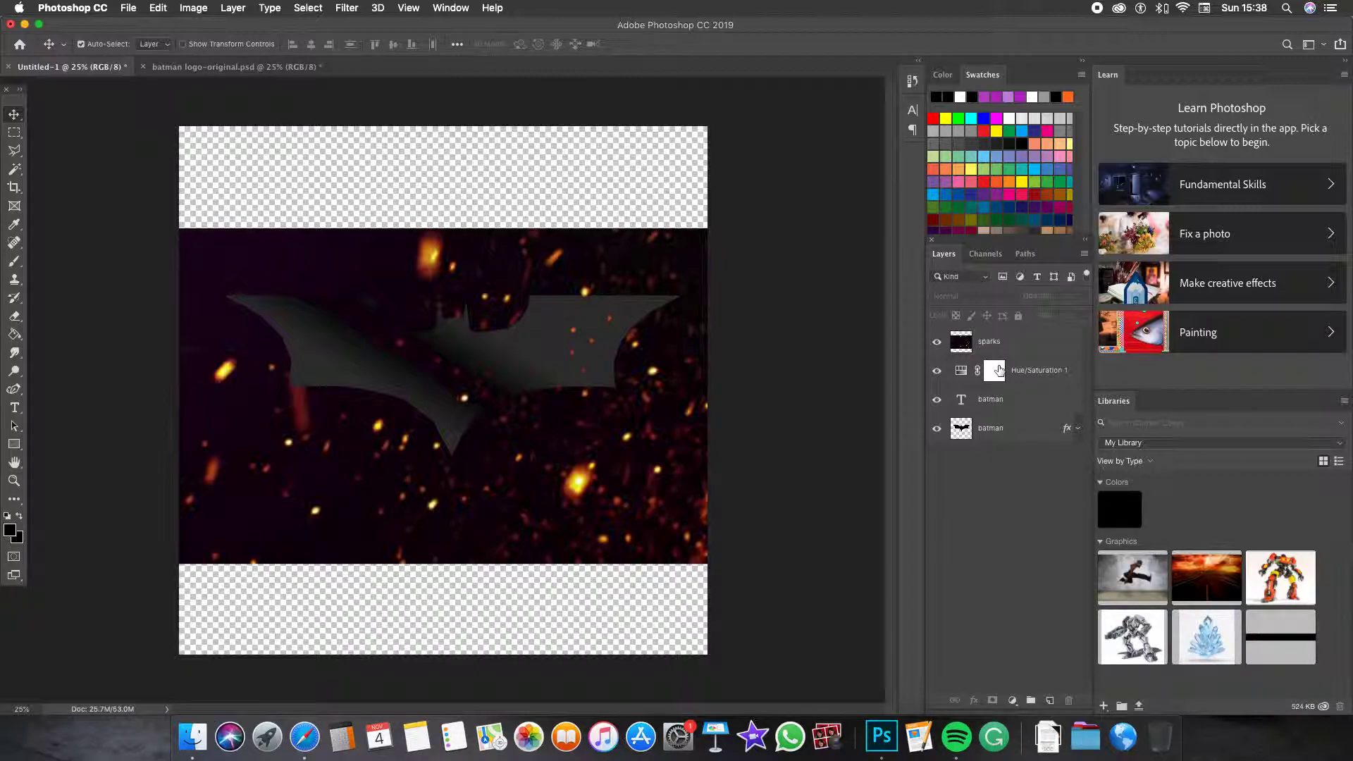
Move the bat logo down to about Y 1533 px, closer to the title text.
{"action": "left_click", "coordinate": [985, 425]}
{"action": "key", "text": "super+t"}
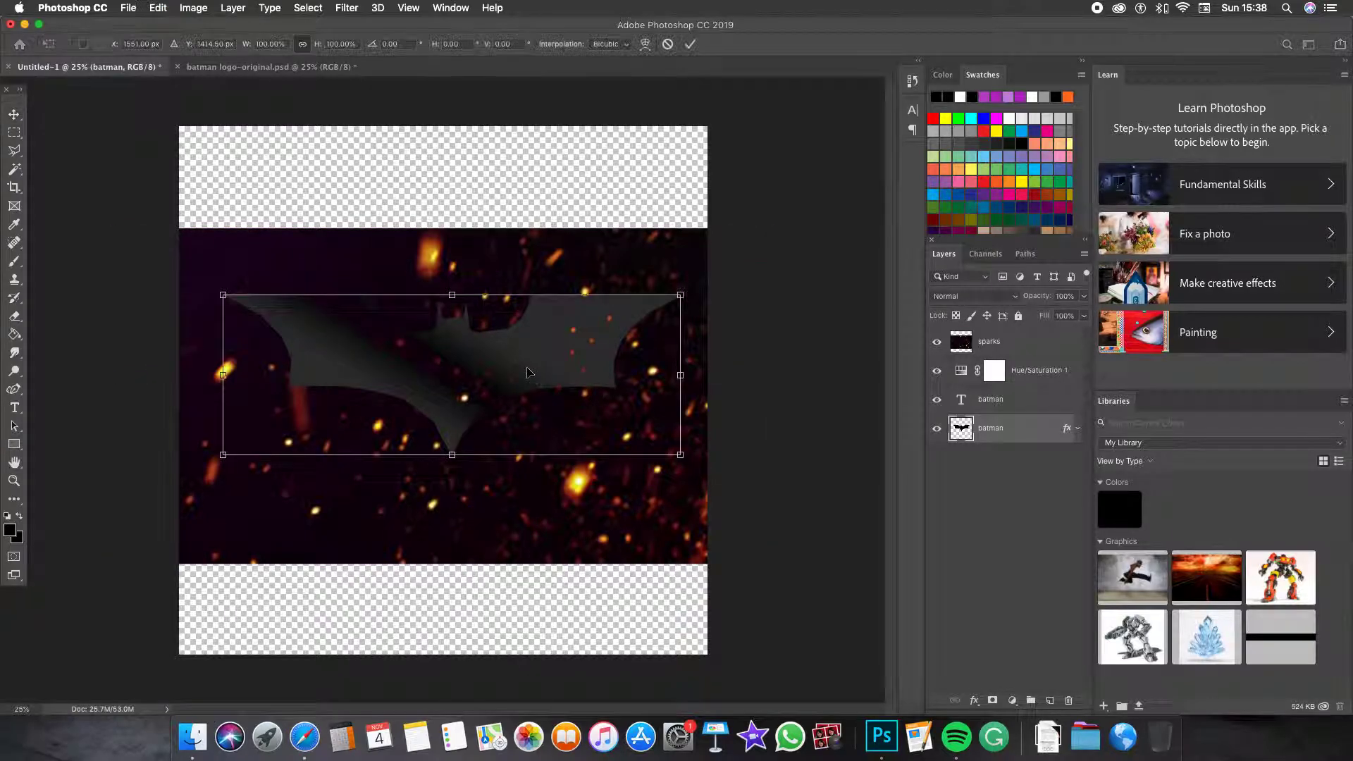
{"action": "left_click_drag", "start_coordinate": [521, 369], "coordinate": [520, 390]}
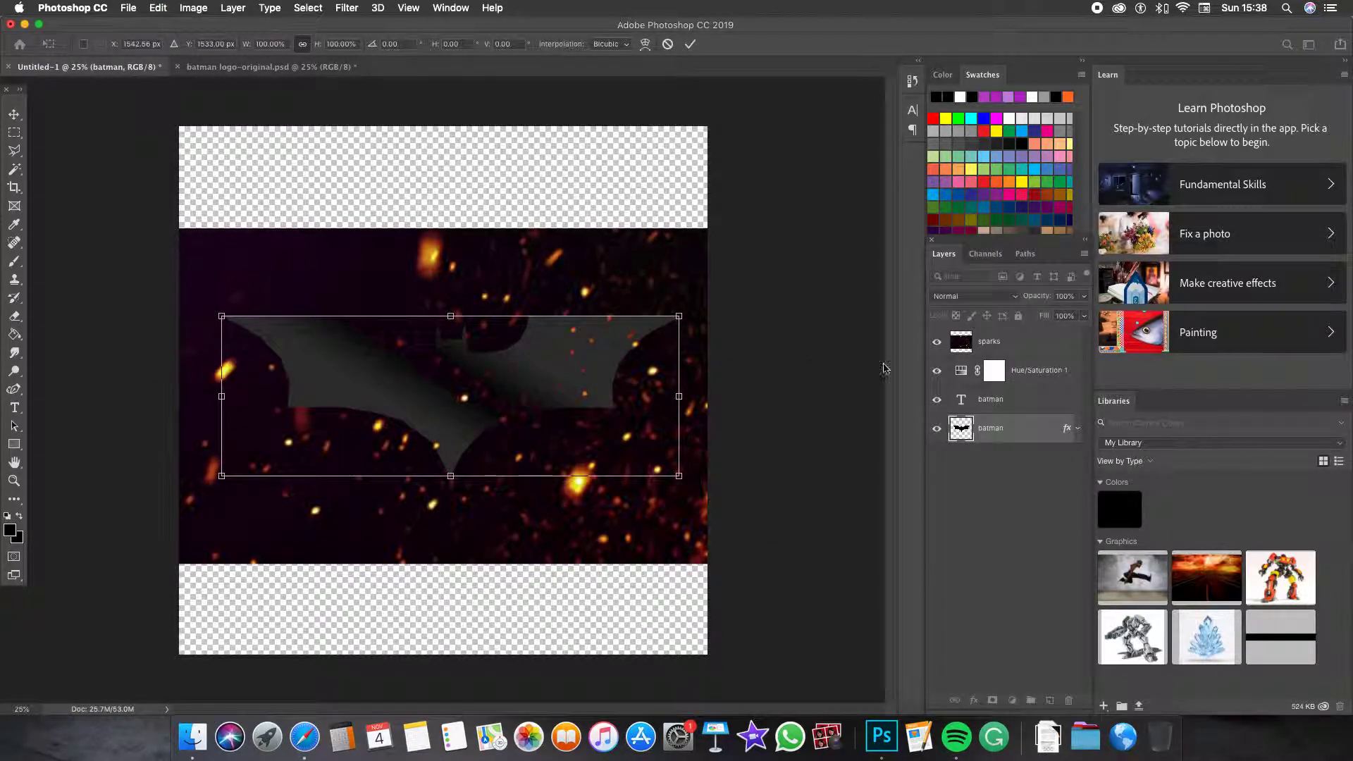
{"action": "left_click", "coordinate": [975, 396]}
{"action": "left_click", "coordinate": [979, 429]}
Add a Gradient Overlay to the BATMAN text layer and set its gradient style to Linear.
{"action": "left_click", "coordinate": [992, 398]}
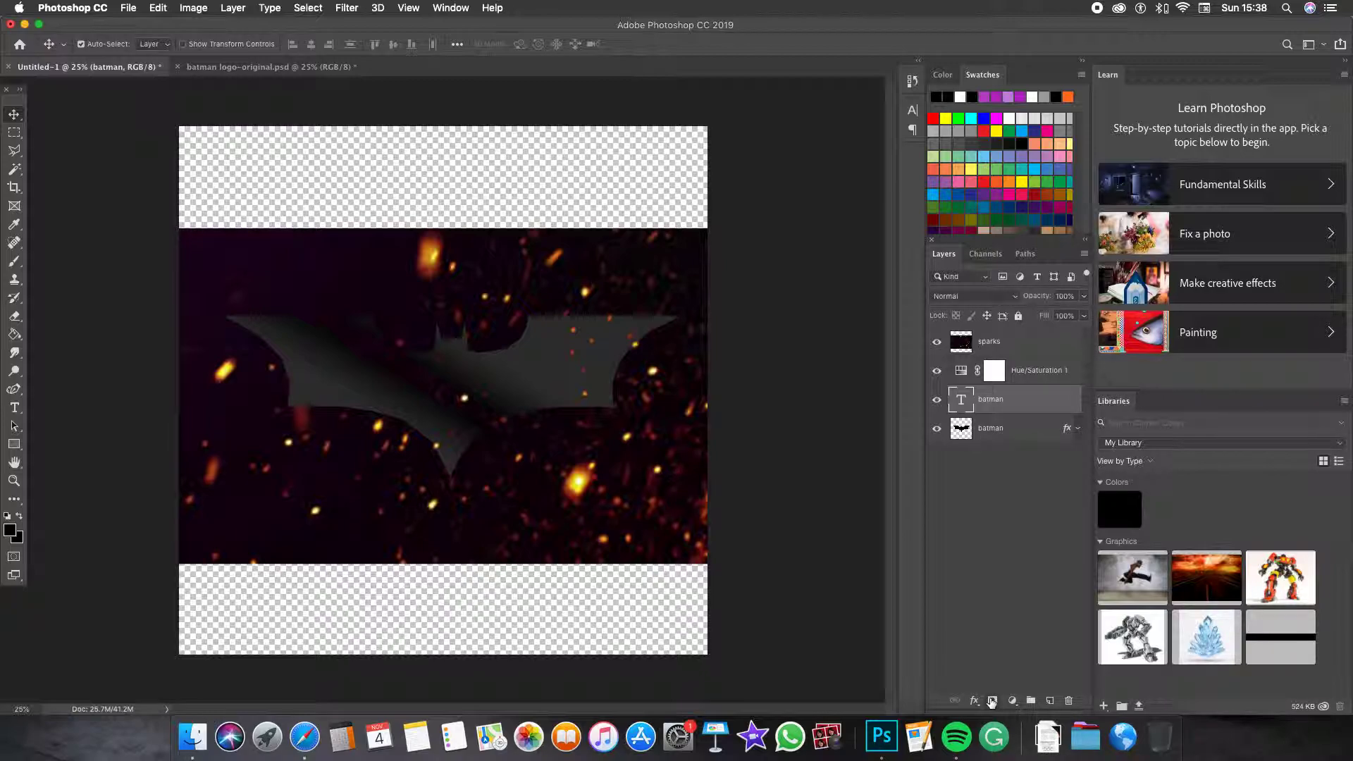
{"action": "left_click", "coordinate": [975, 701]}
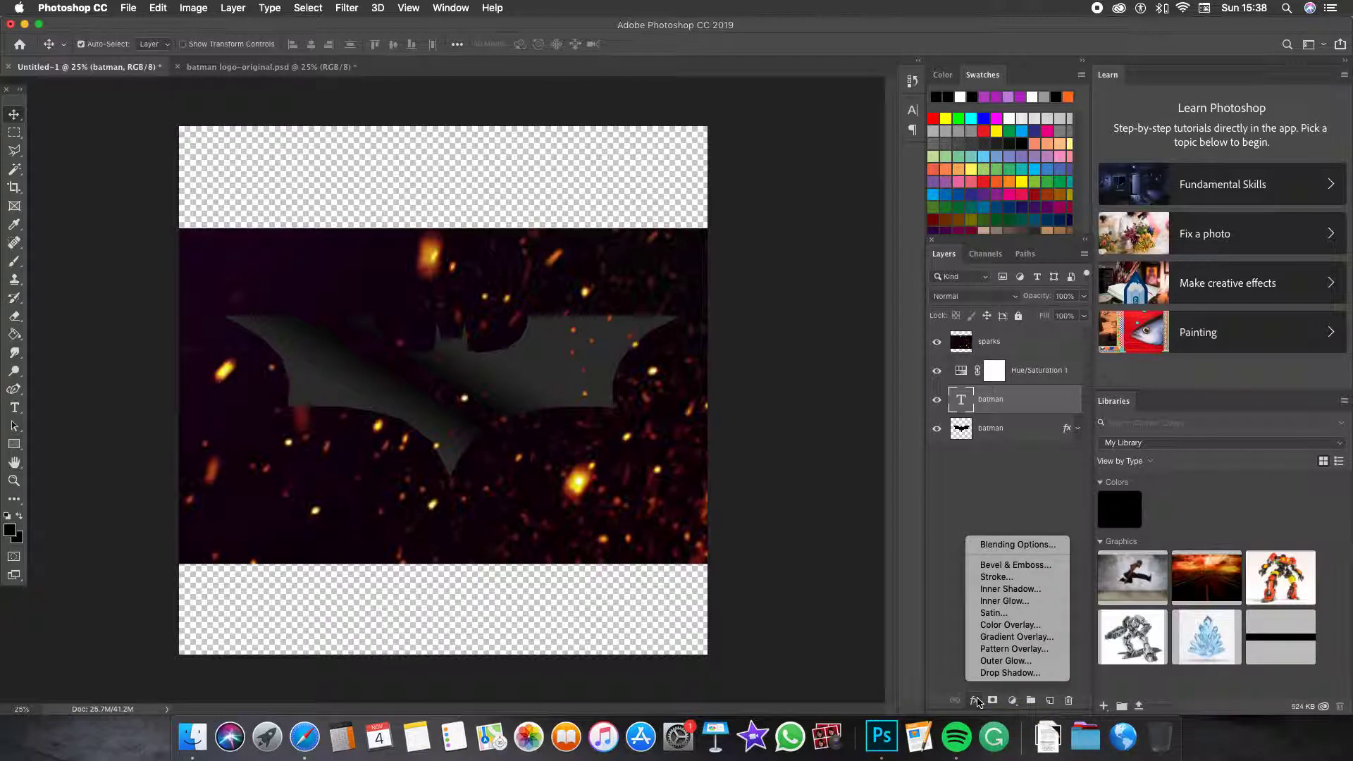
{"action": "left_click", "coordinate": [1009, 637]}
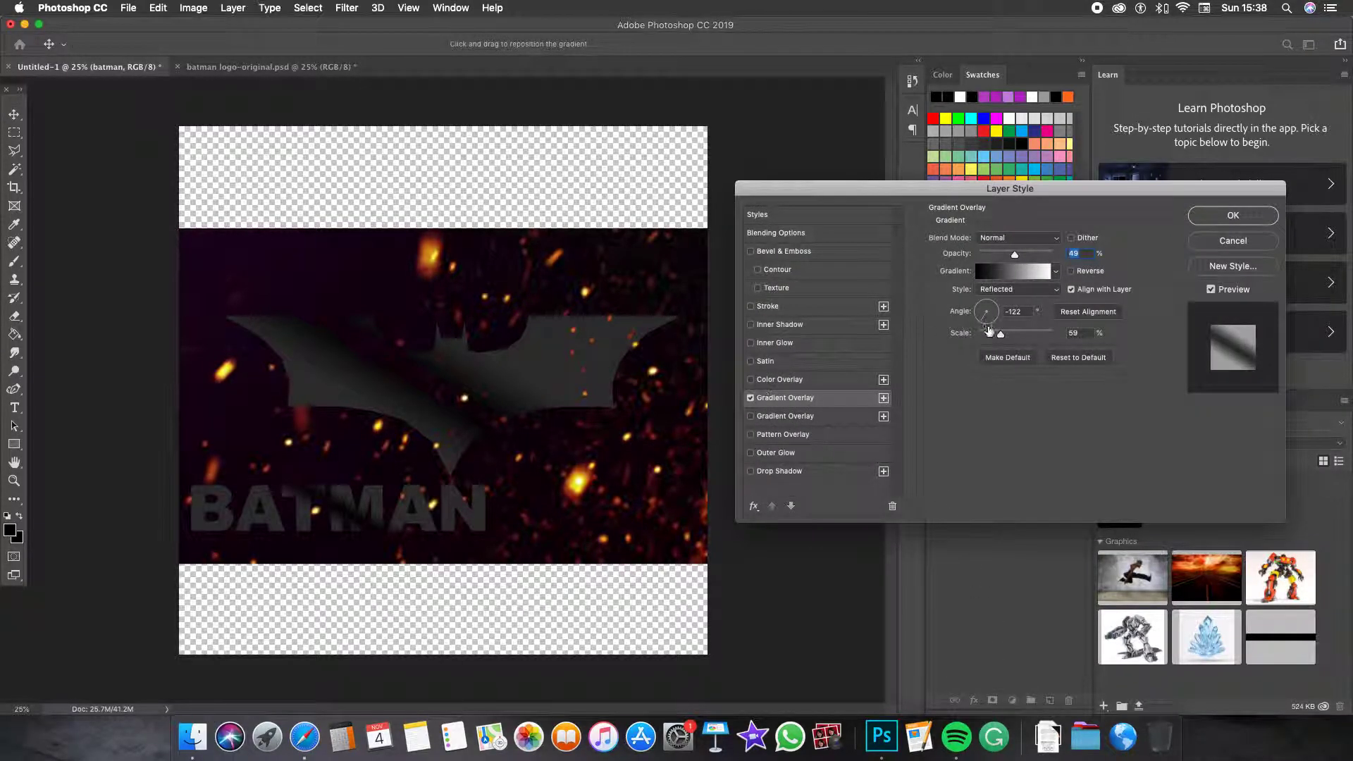
{"action": "left_click", "coordinate": [1050, 296]}
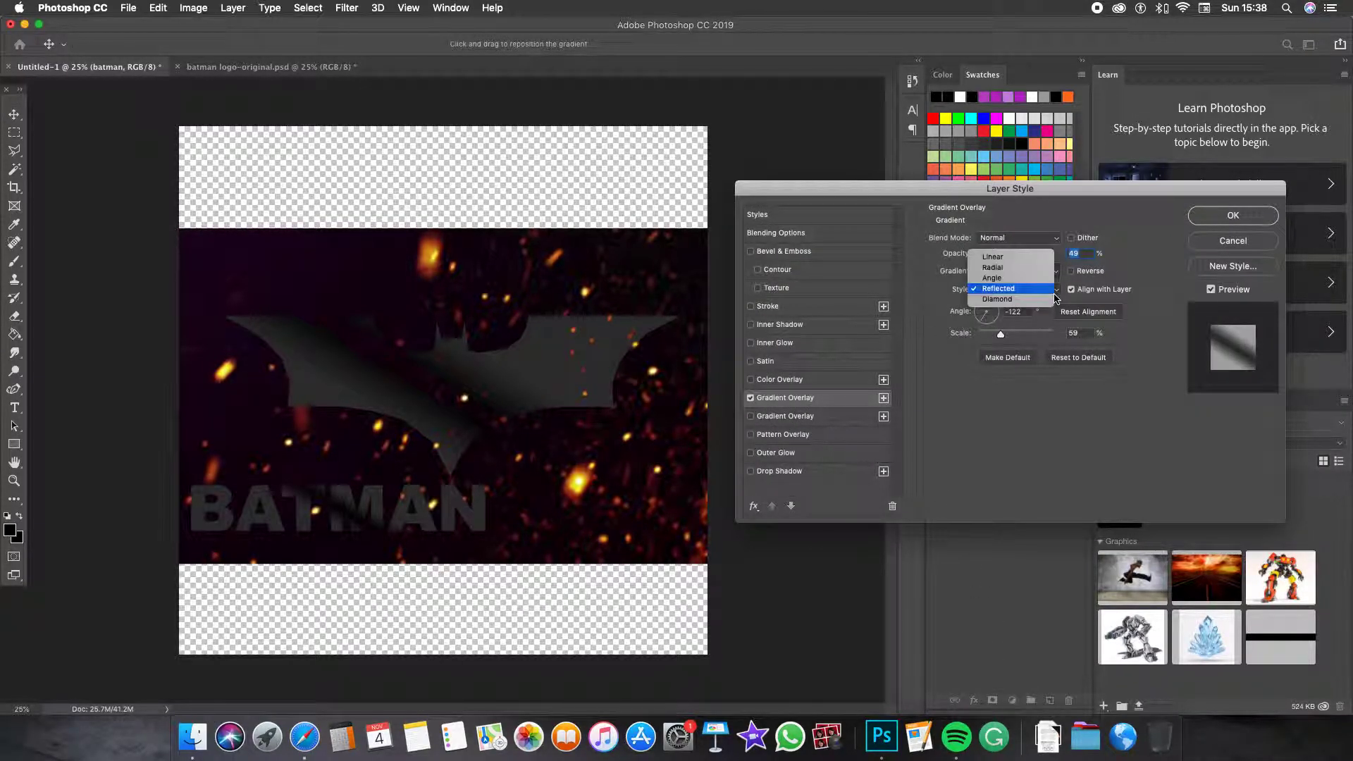
{"action": "left_click", "coordinate": [1030, 257]}
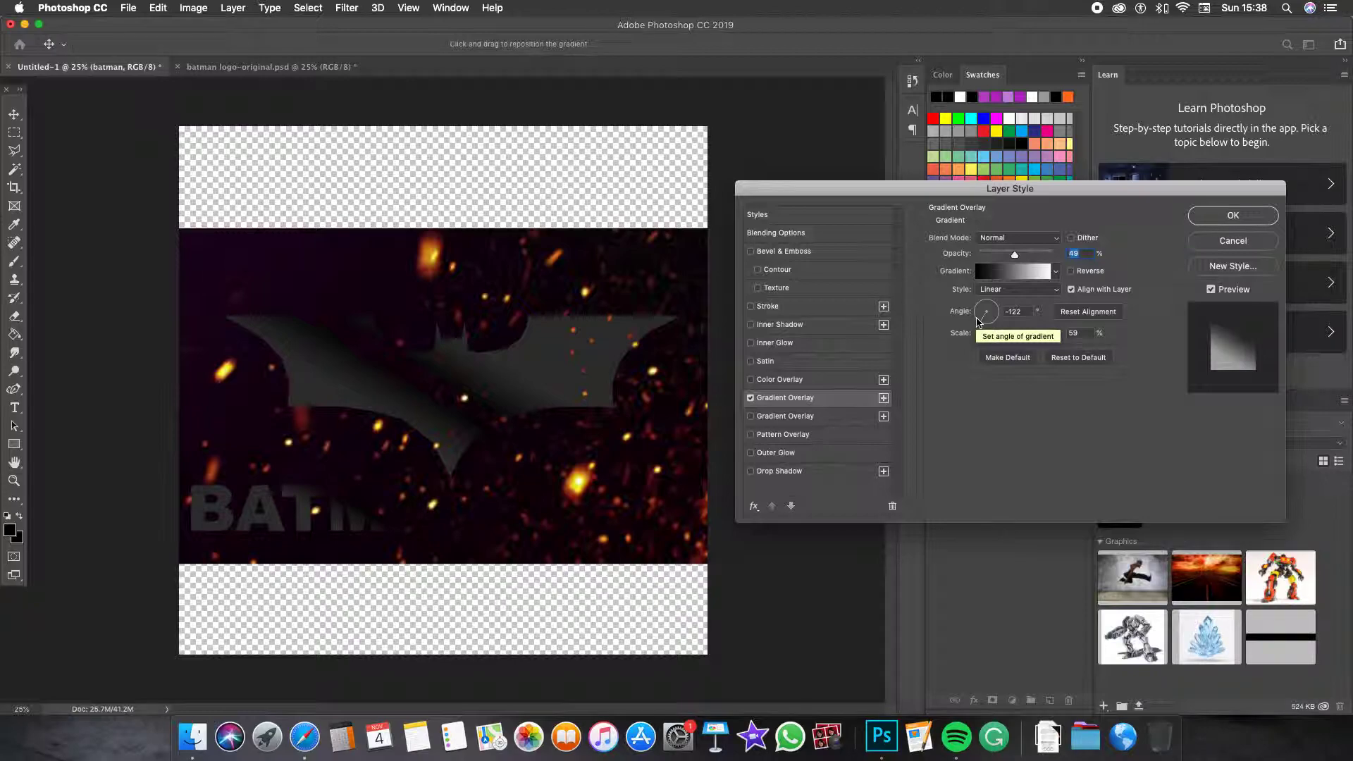
Try the text's gradient at about 88° and in the Radial and Angle styles, then restore Linear.
{"action": "left_click_drag", "start_coordinate": [978, 320], "coordinate": [988, 297]}
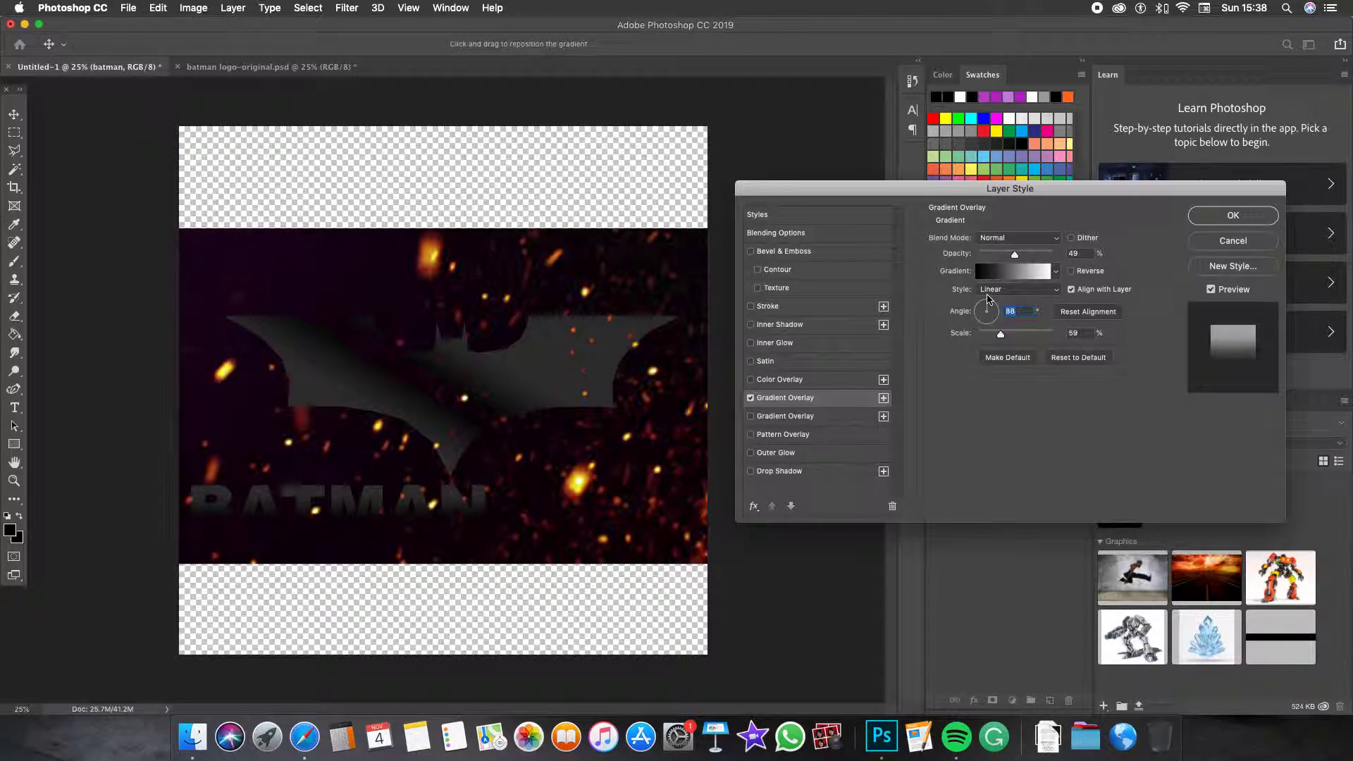
{"action": "left_click", "coordinate": [994, 290]}
{"action": "left_click", "coordinate": [991, 305]}
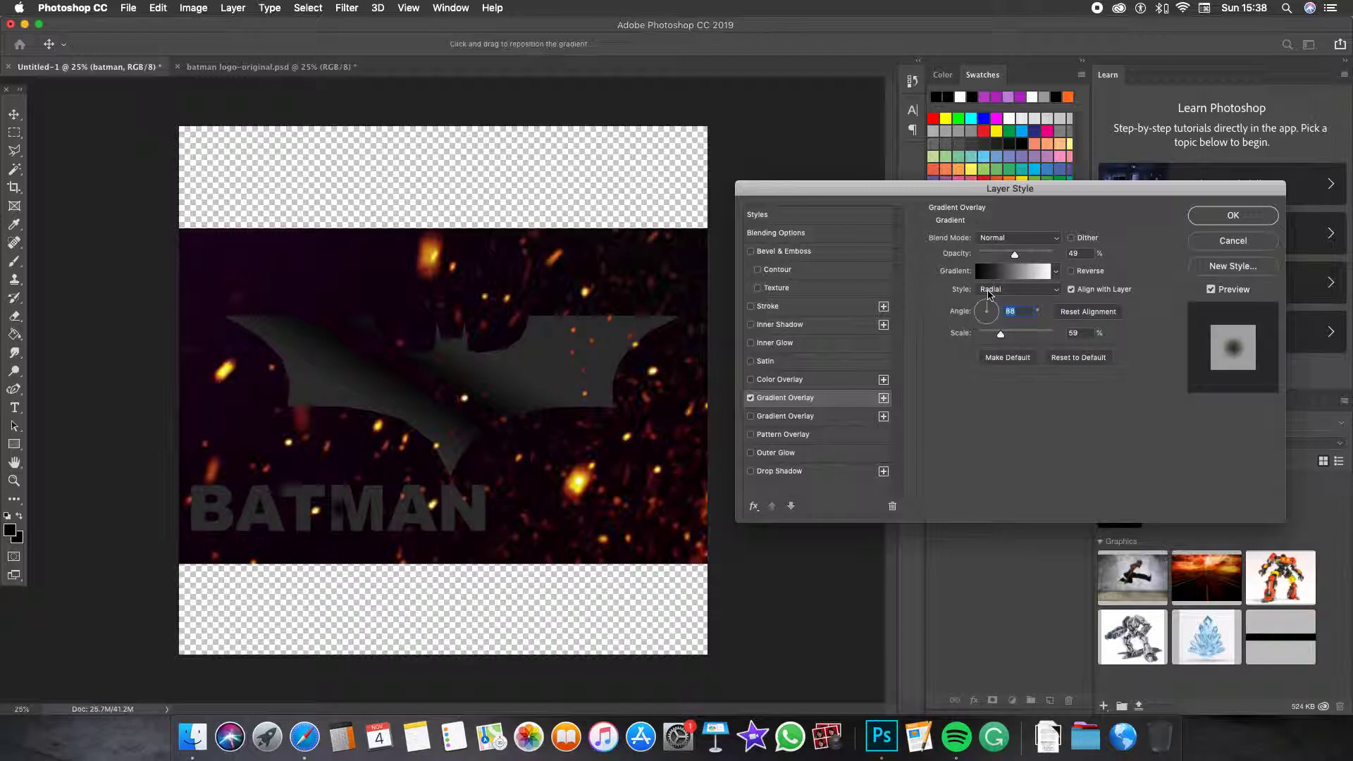
{"action": "left_click", "coordinate": [1036, 290]}
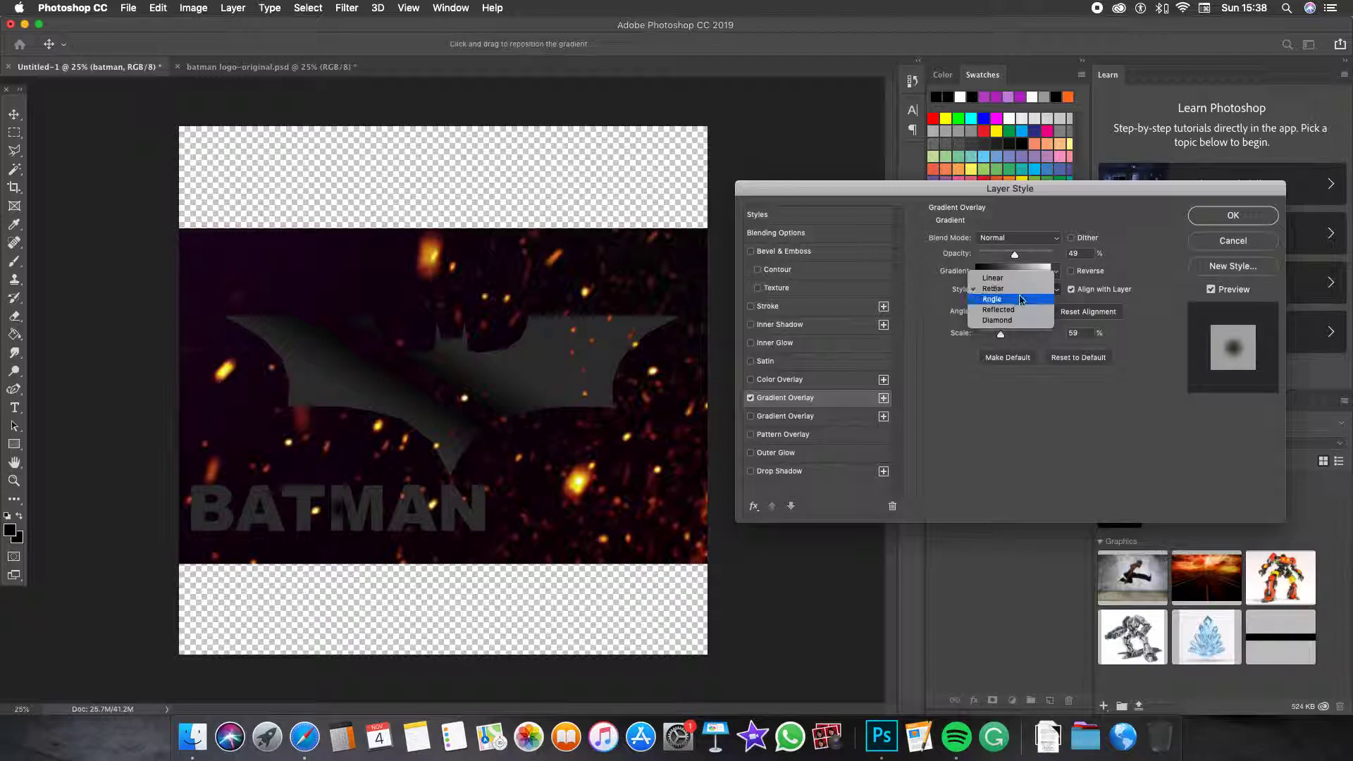
{"action": "left_click", "coordinate": [1022, 299]}
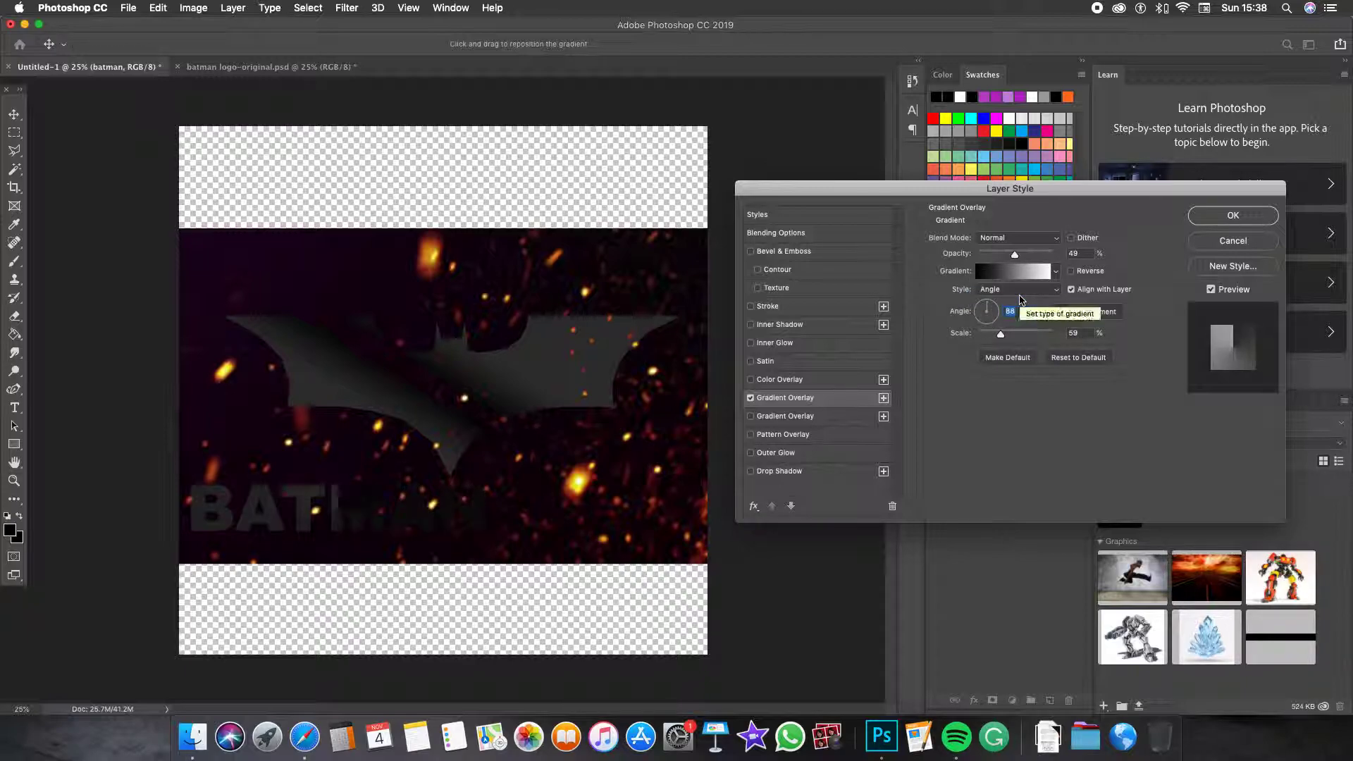
{"action": "left_click", "coordinate": [1024, 290]}
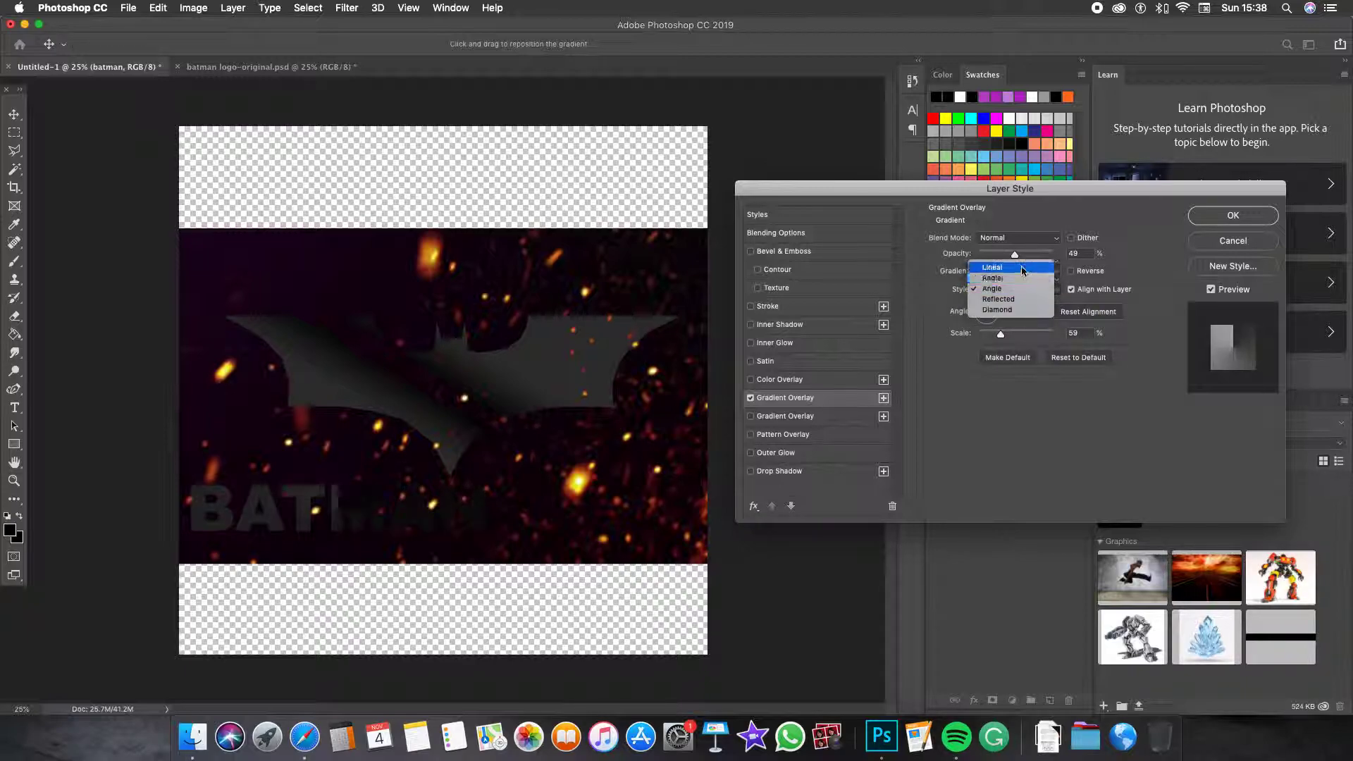
{"action": "left_click", "coordinate": [997, 267]}
Set the text gradient's angle to 153° and its scale to 55%, keeping the Normal blend mode.
{"action": "left_click", "coordinate": [984, 313]}
{"action": "left_click_drag", "start_coordinate": [980, 311], "coordinate": [976, 311]}
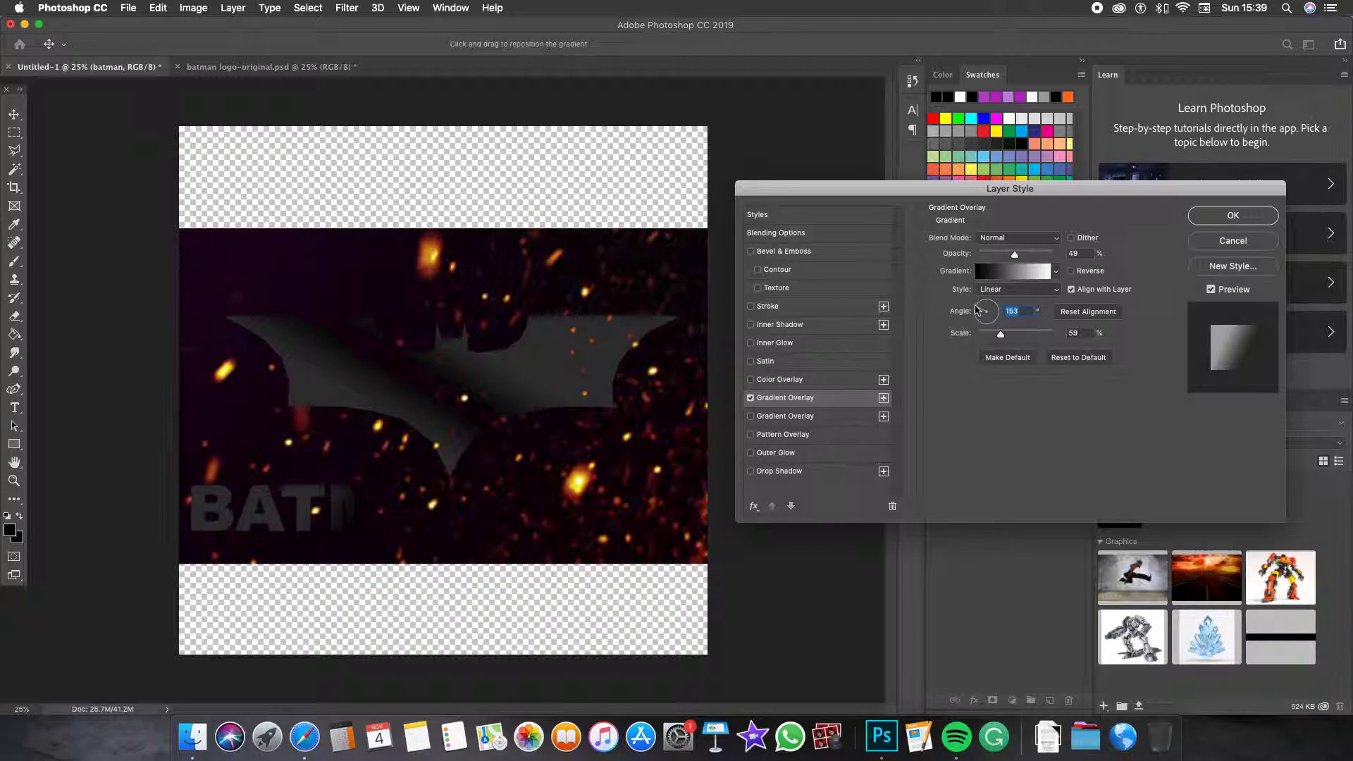
{"action": "left_click_drag", "start_coordinate": [1000, 334], "coordinate": [934, 340]}
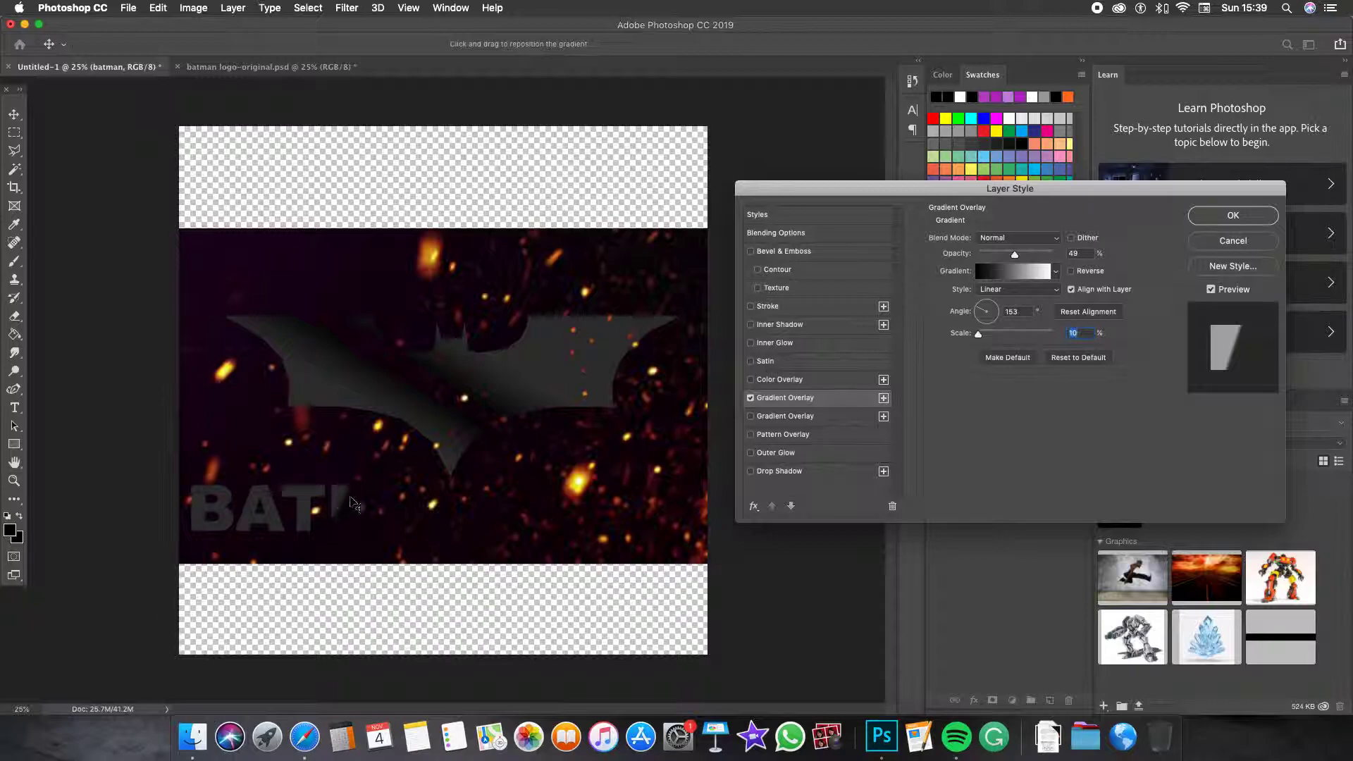
{"action": "left_click_drag", "start_coordinate": [979, 336], "coordinate": [1001, 341]}
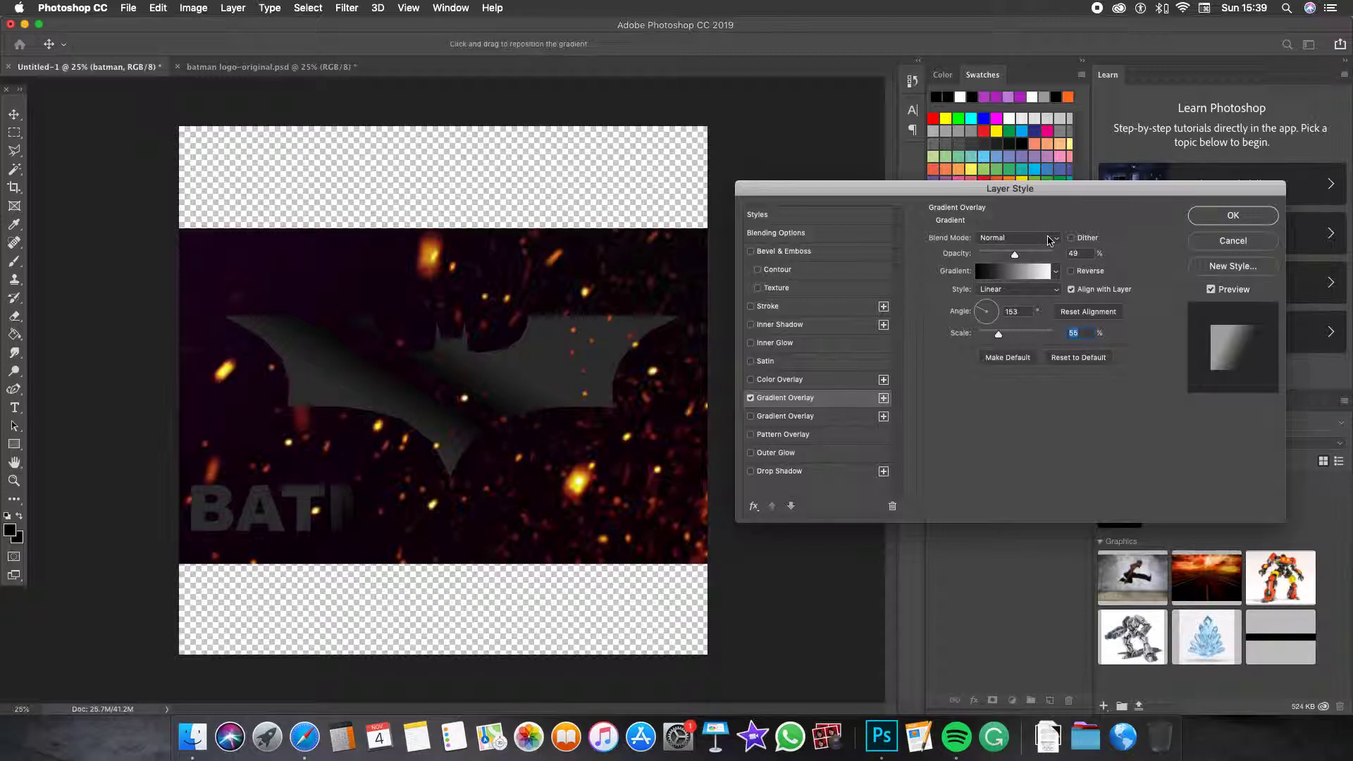
{"action": "left_click", "coordinate": [1050, 239]}
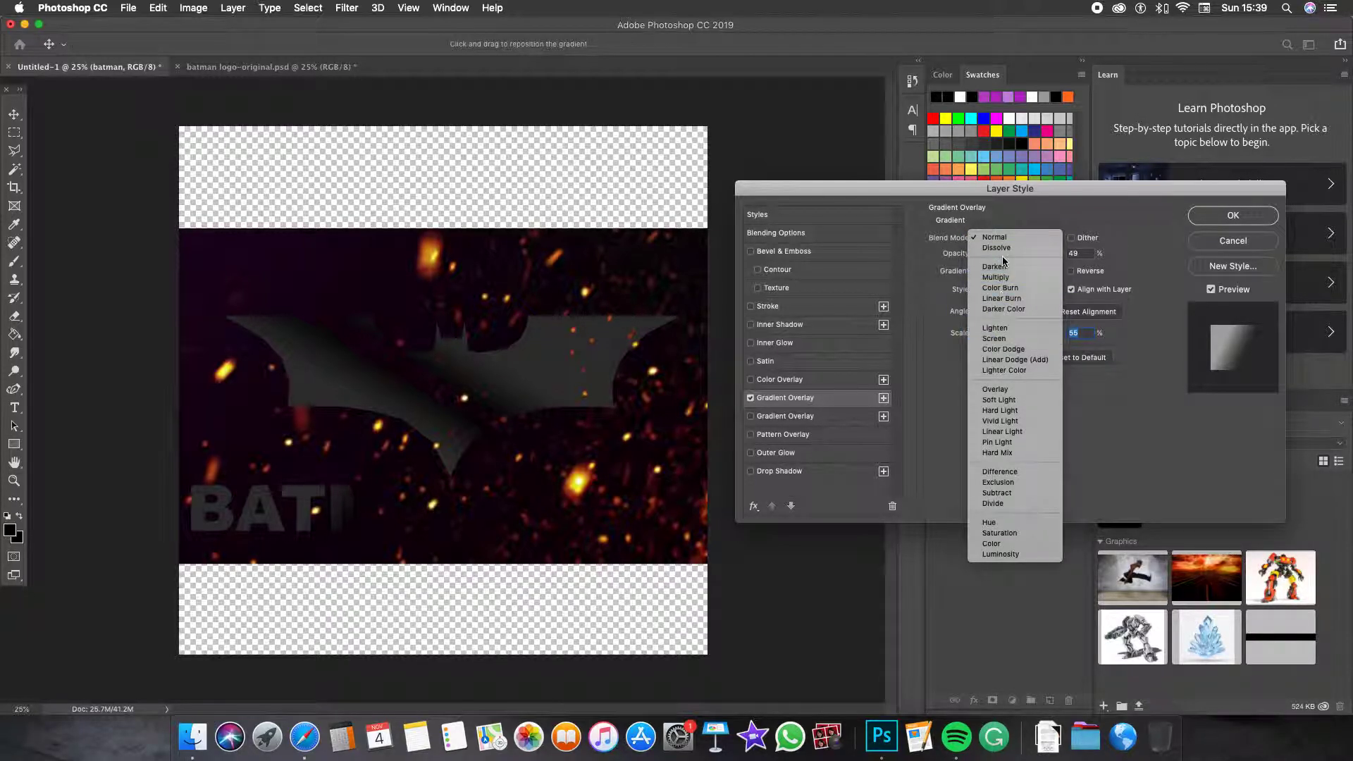
{"action": "left_click", "coordinate": [995, 238]}
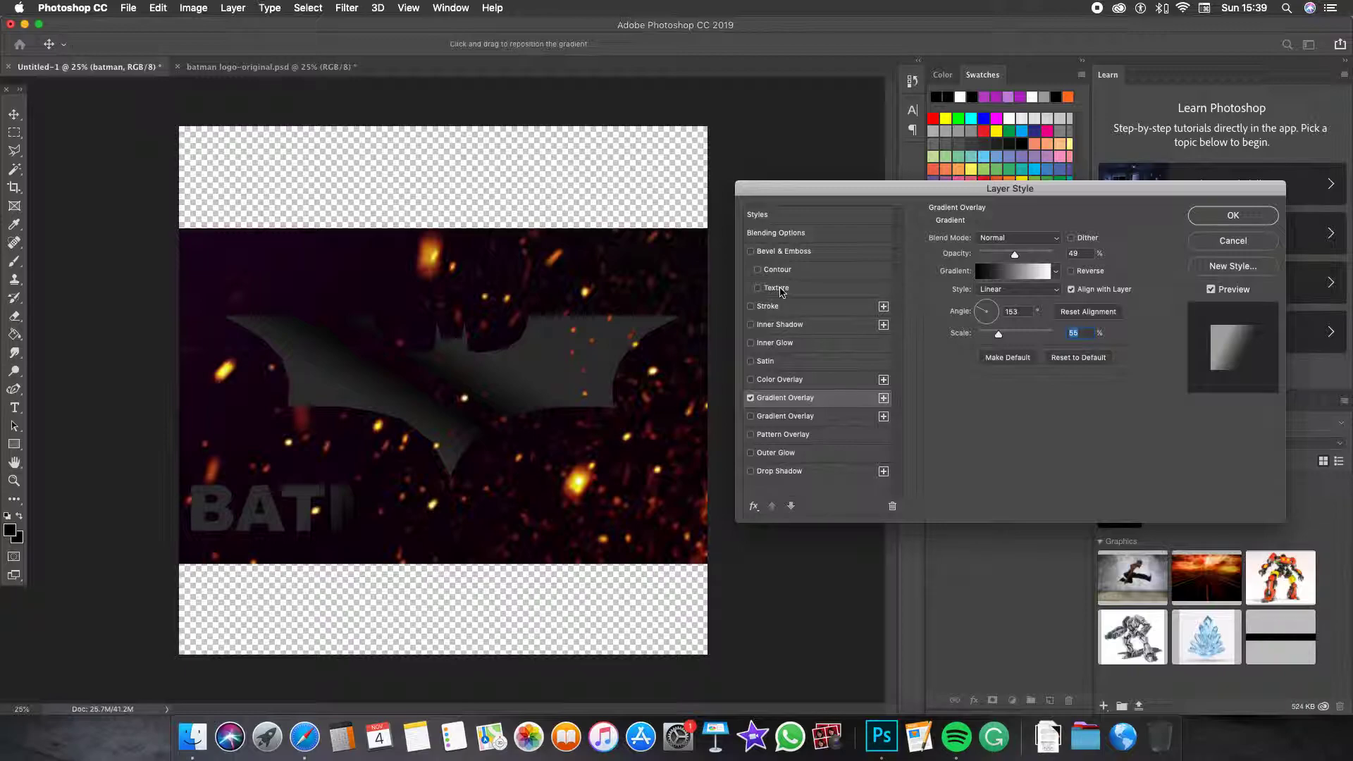
Enable a Bevel & Emboss Texture on the text, compare several patterns and choose the thick diagonal line pattern.
{"action": "left_click", "coordinate": [772, 289]}
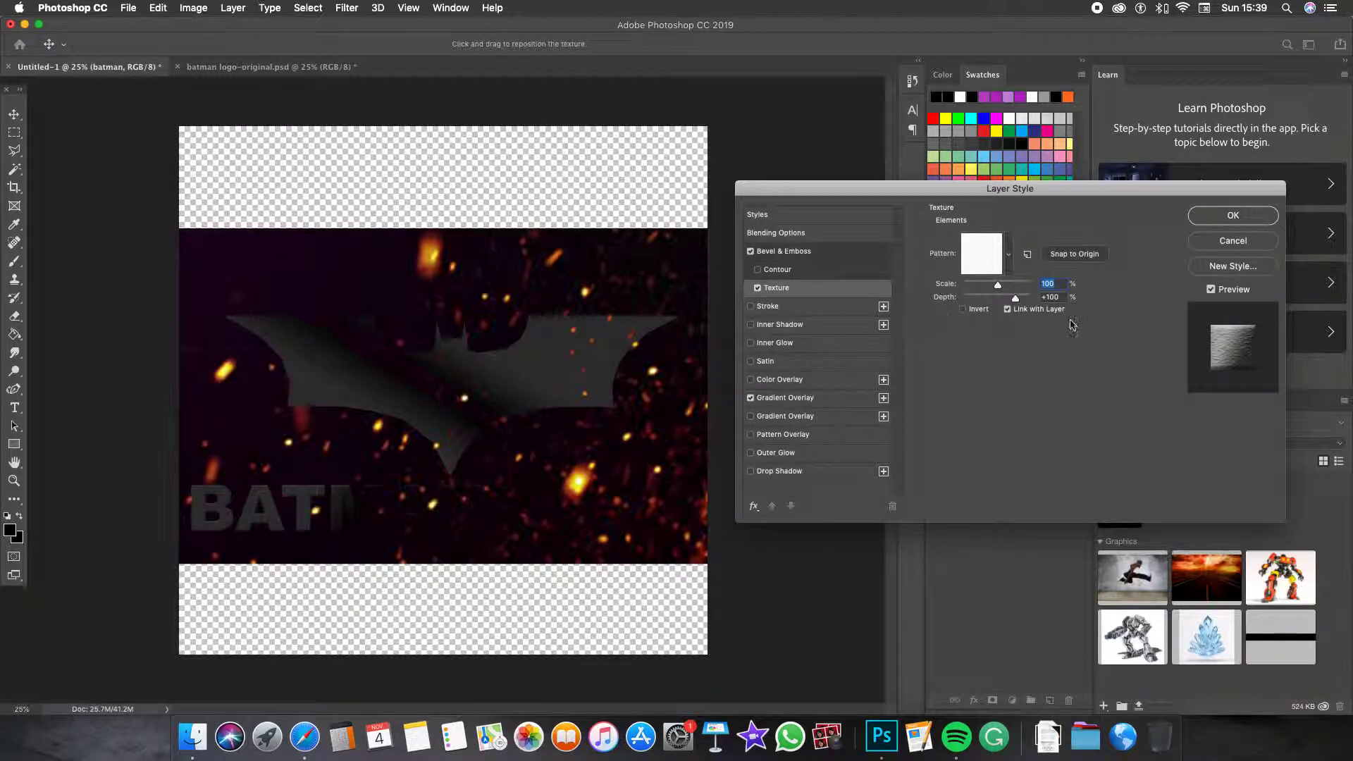
{"action": "left_click", "coordinate": [1013, 254]}
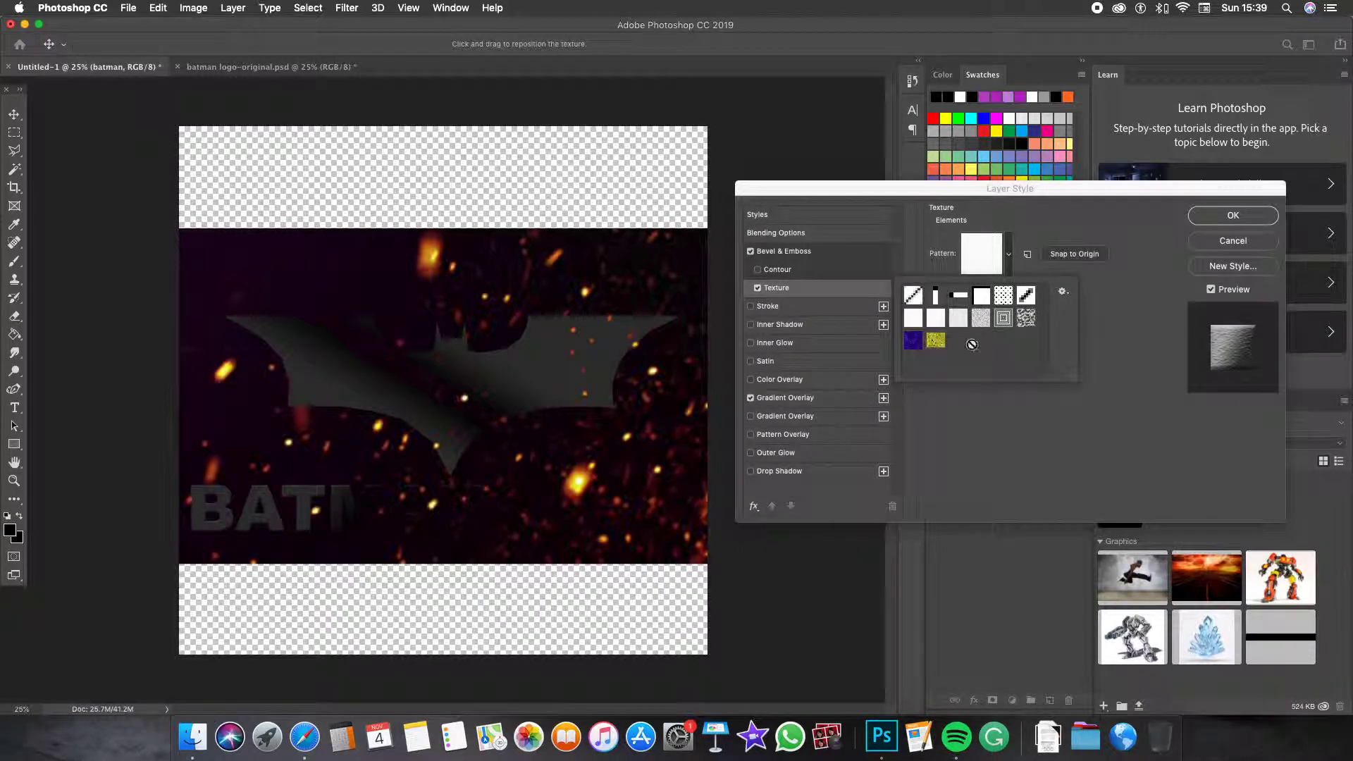
{"action": "left_click", "coordinate": [927, 343]}
{"action": "left_click", "coordinate": [913, 341]}
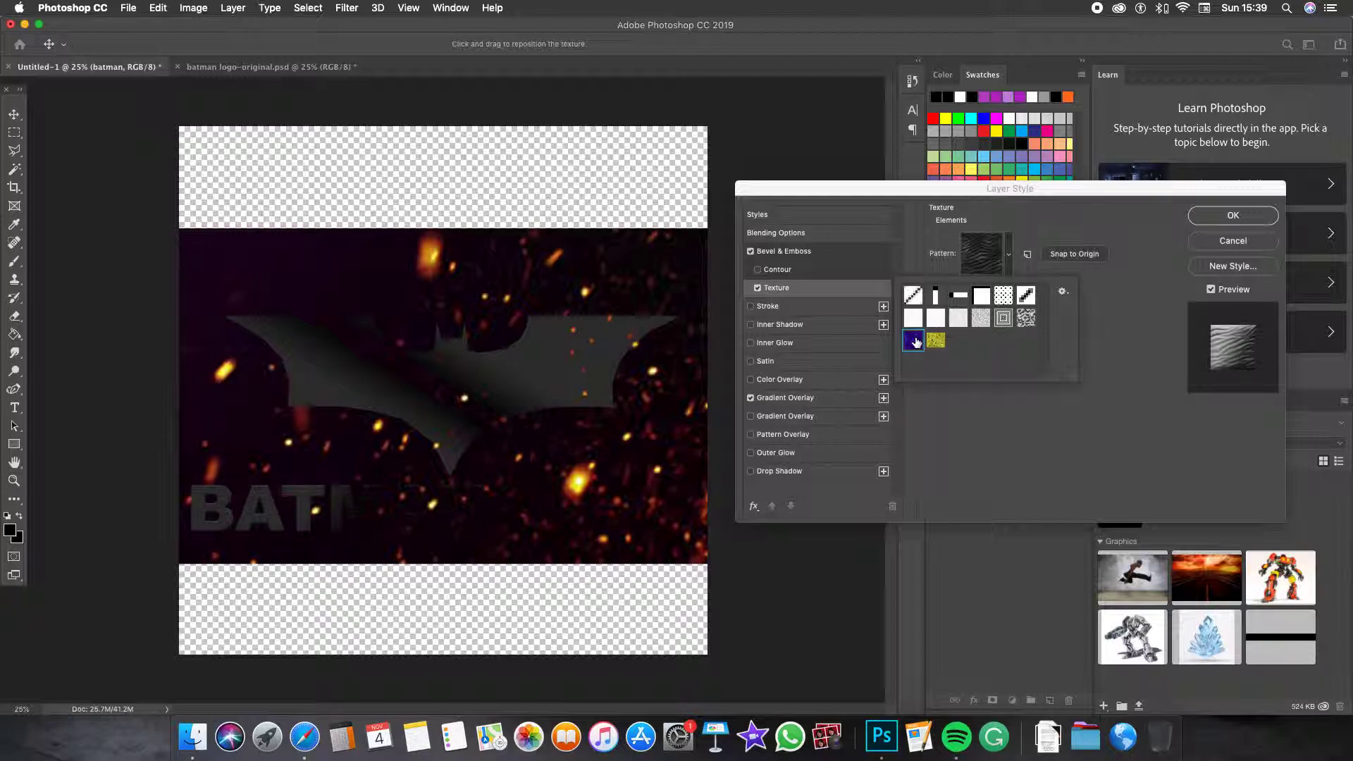
{"action": "left_click", "coordinate": [1022, 319]}
{"action": "left_click", "coordinate": [1002, 319]}
{"action": "left_click", "coordinate": [980, 318]}
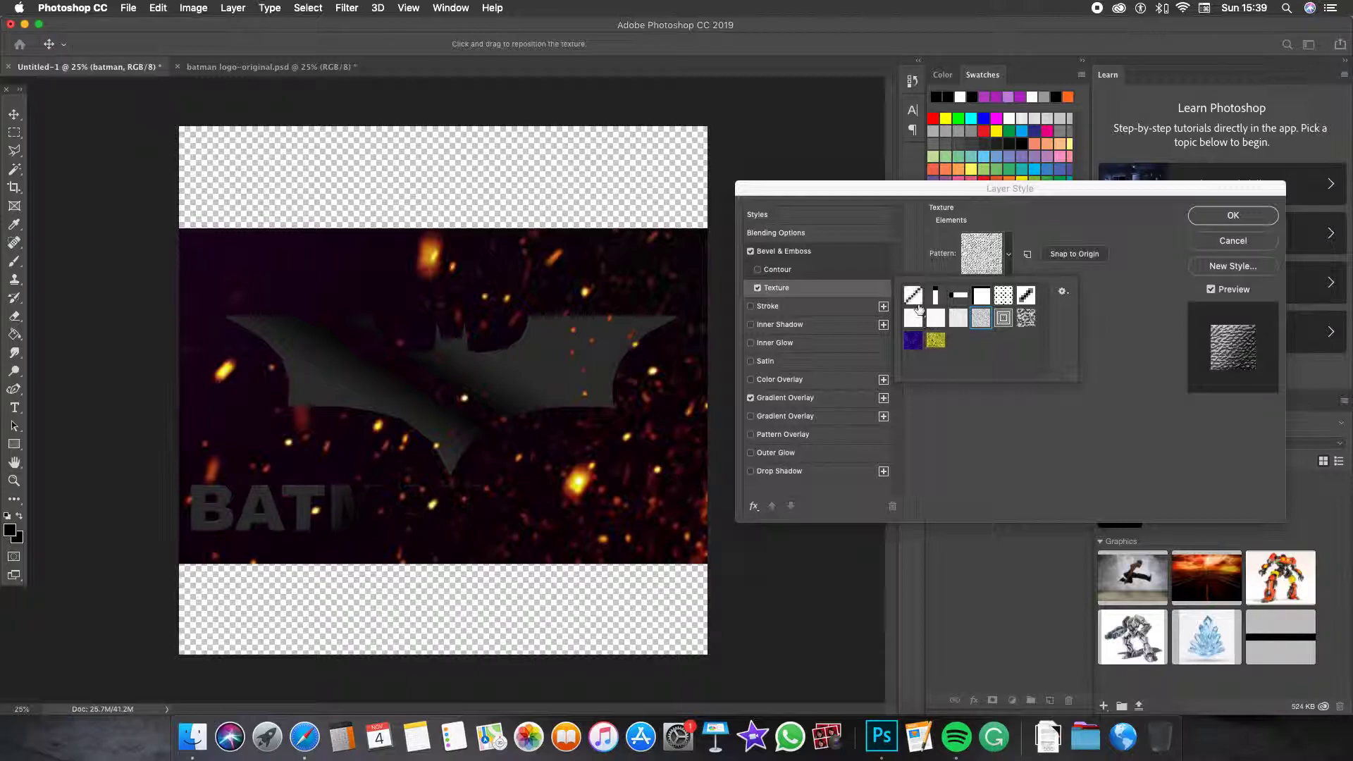
{"action": "left_click", "coordinate": [1023, 296]}
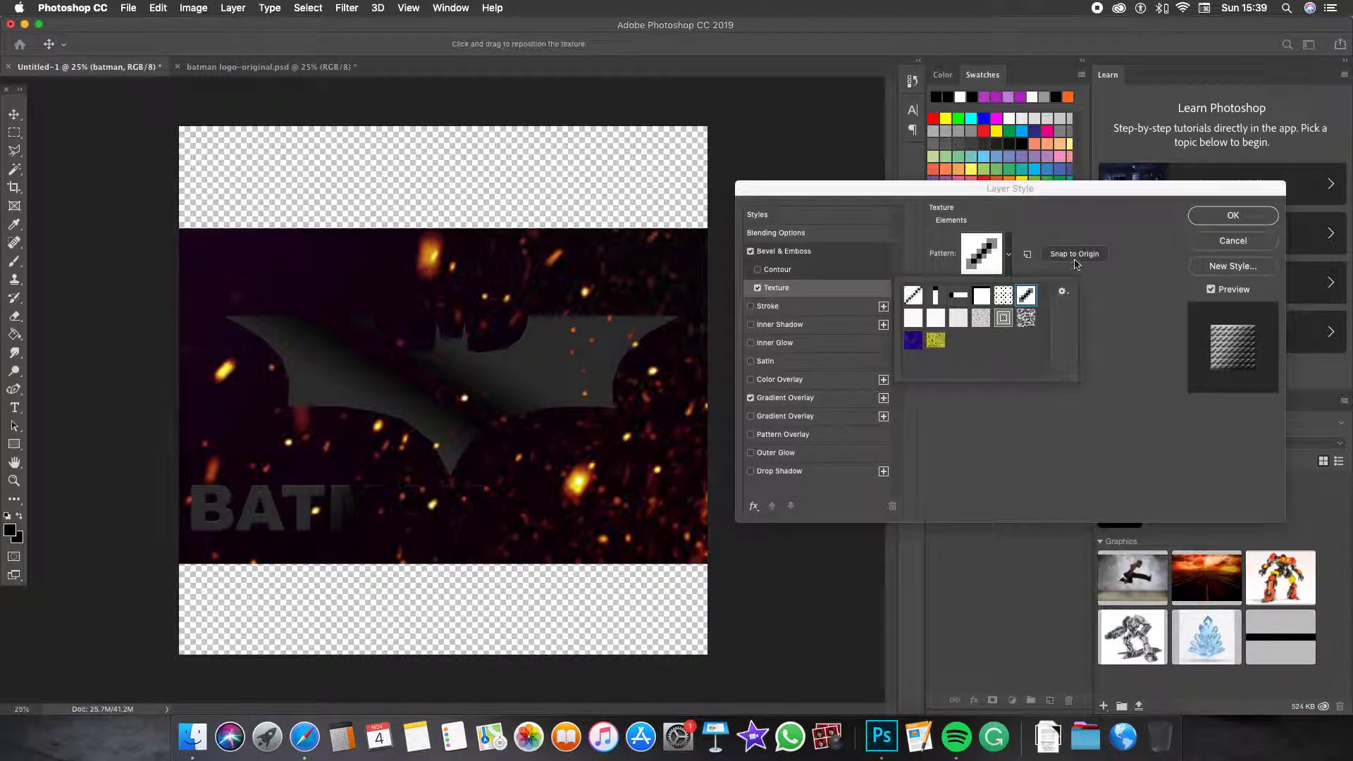
{"action": "left_click", "coordinate": [1123, 235]}
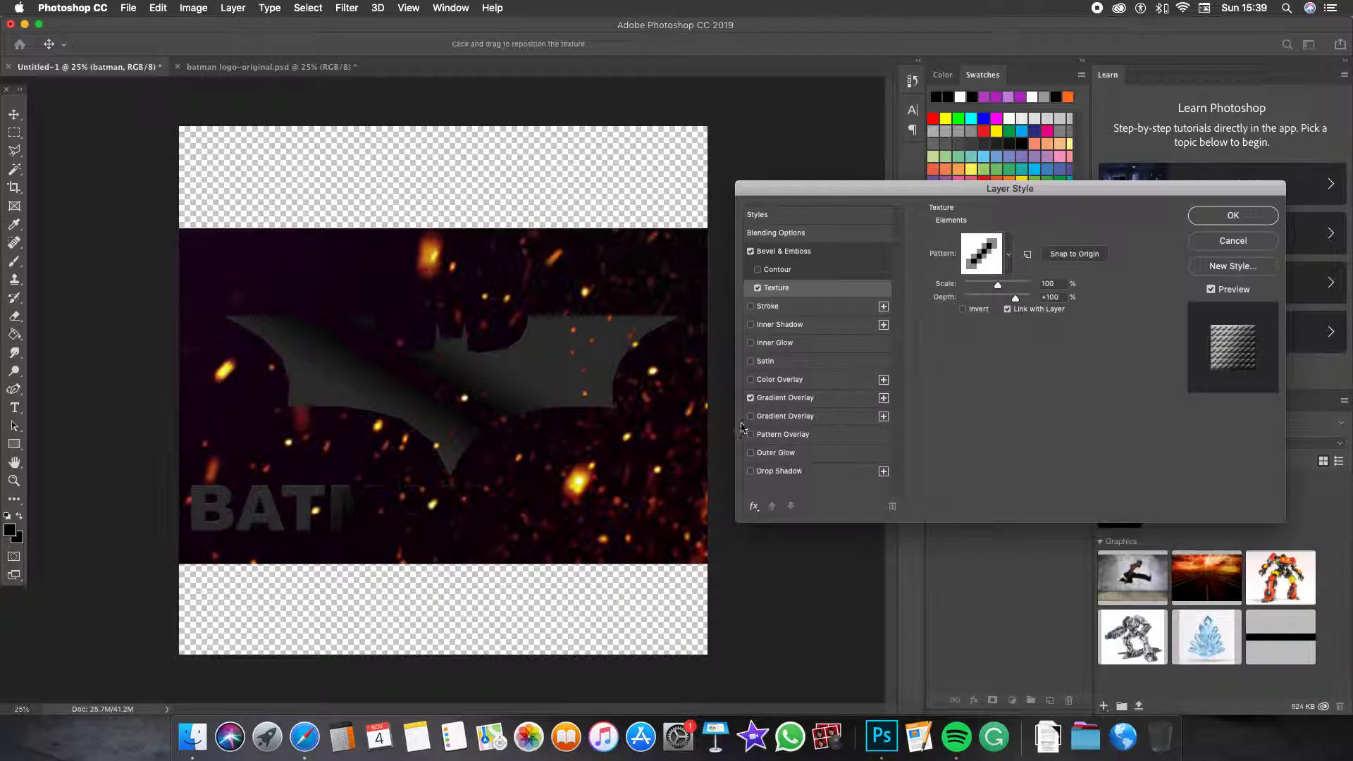
Enable an Outer Glow on the BATMAN text and set its colour to black (000000).
{"action": "left_click", "coordinate": [769, 453]}
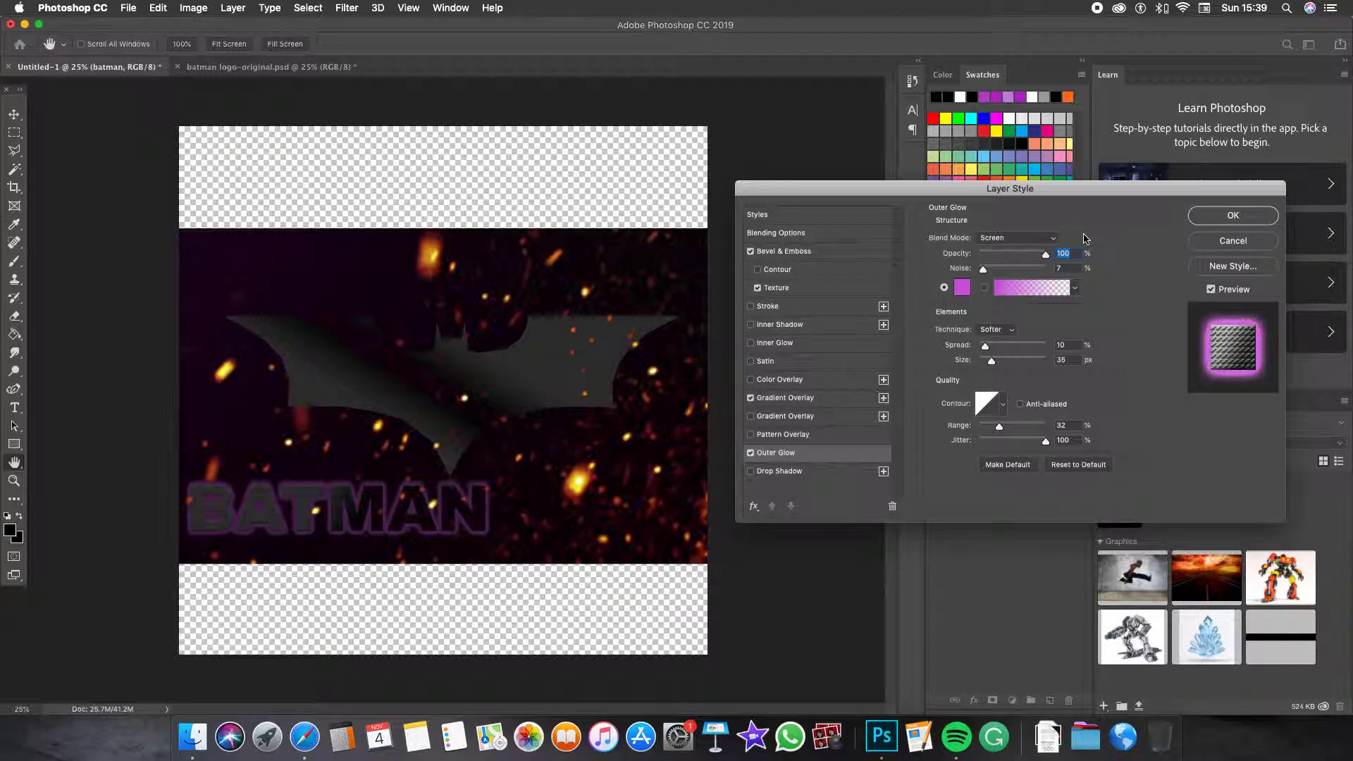
{"action": "left_click", "coordinate": [962, 287]}
{"action": "left_click", "coordinate": [647, 403]}
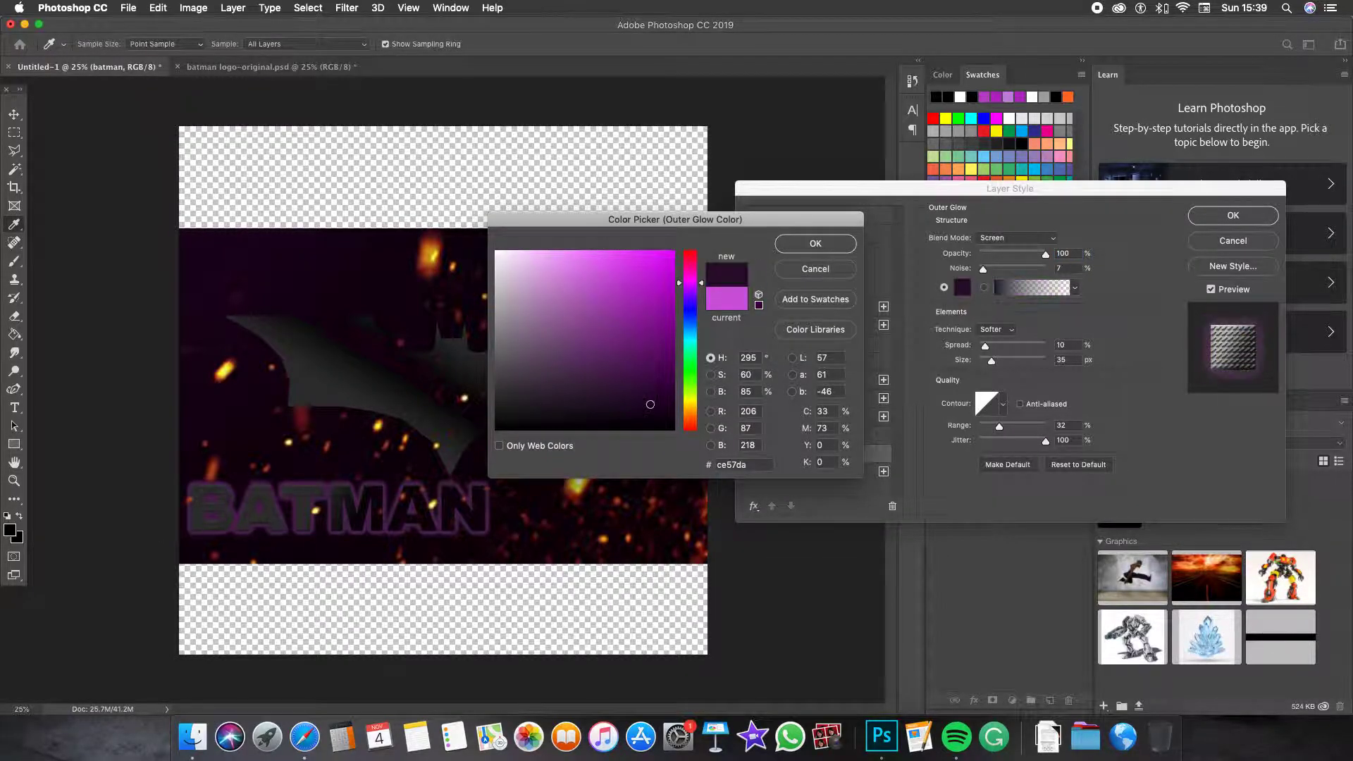
{"action": "left_click_drag", "start_coordinate": [647, 403], "coordinate": [674, 429]}
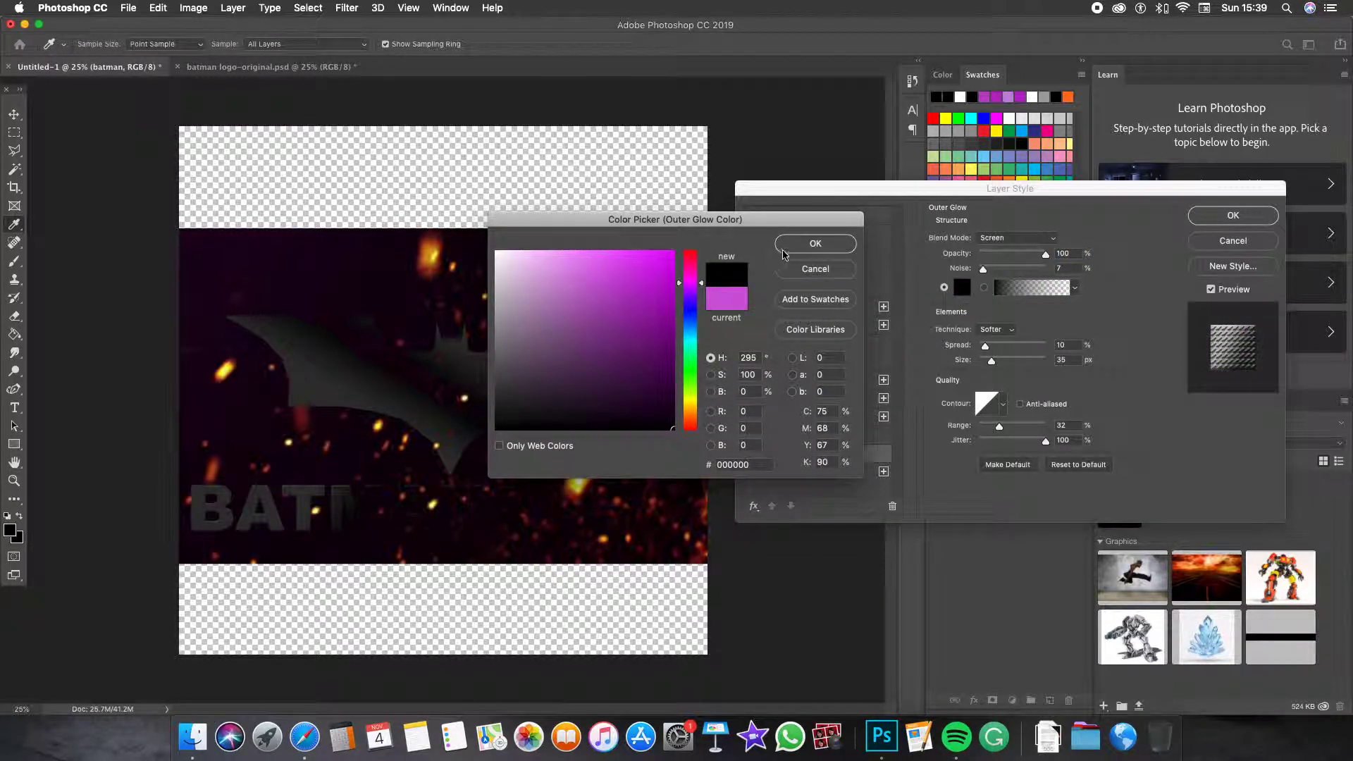
{"action": "left_click", "coordinate": [804, 246]}
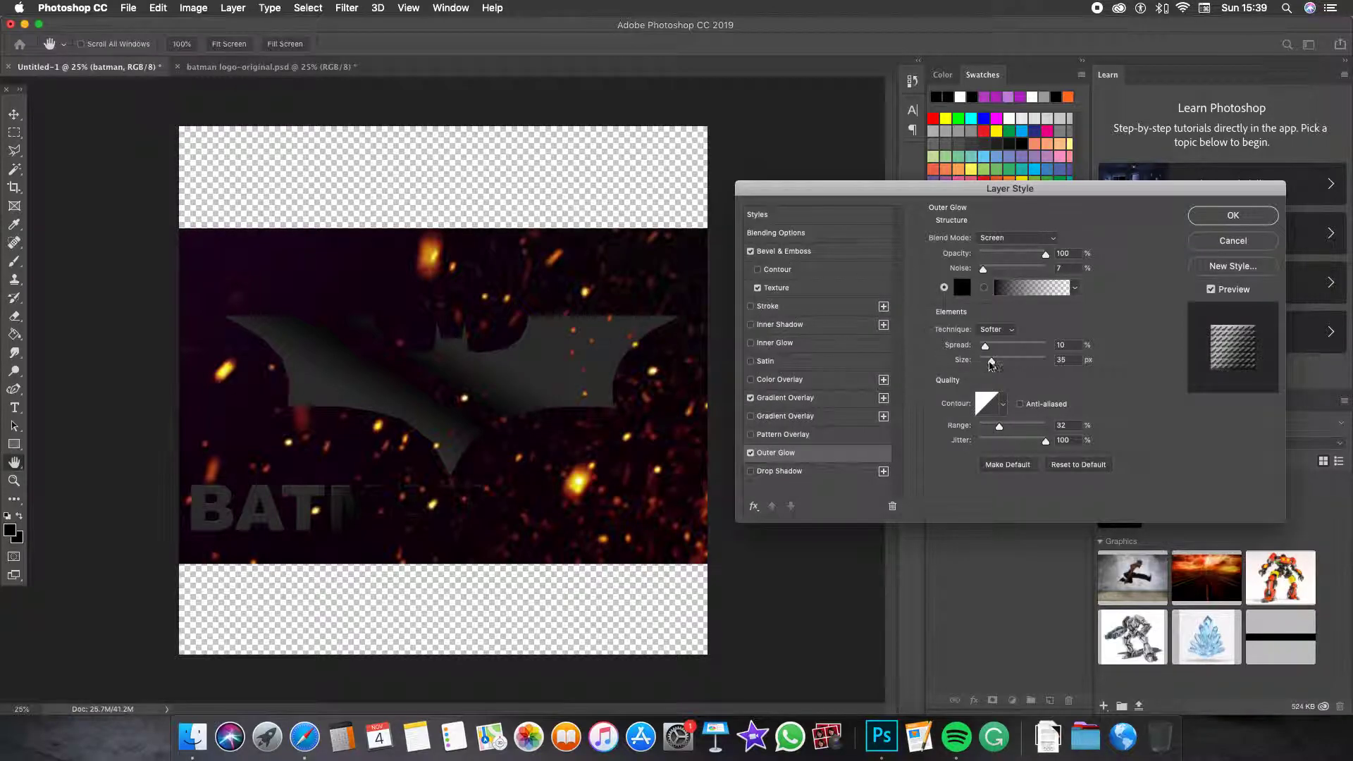
Enlarge the text's outer glow to 158 px and change its colour to orange (ff5a00).
{"action": "left_click_drag", "start_coordinate": [990, 360], "coordinate": [1023, 360]}
{"action": "left_click", "coordinate": [955, 289]}
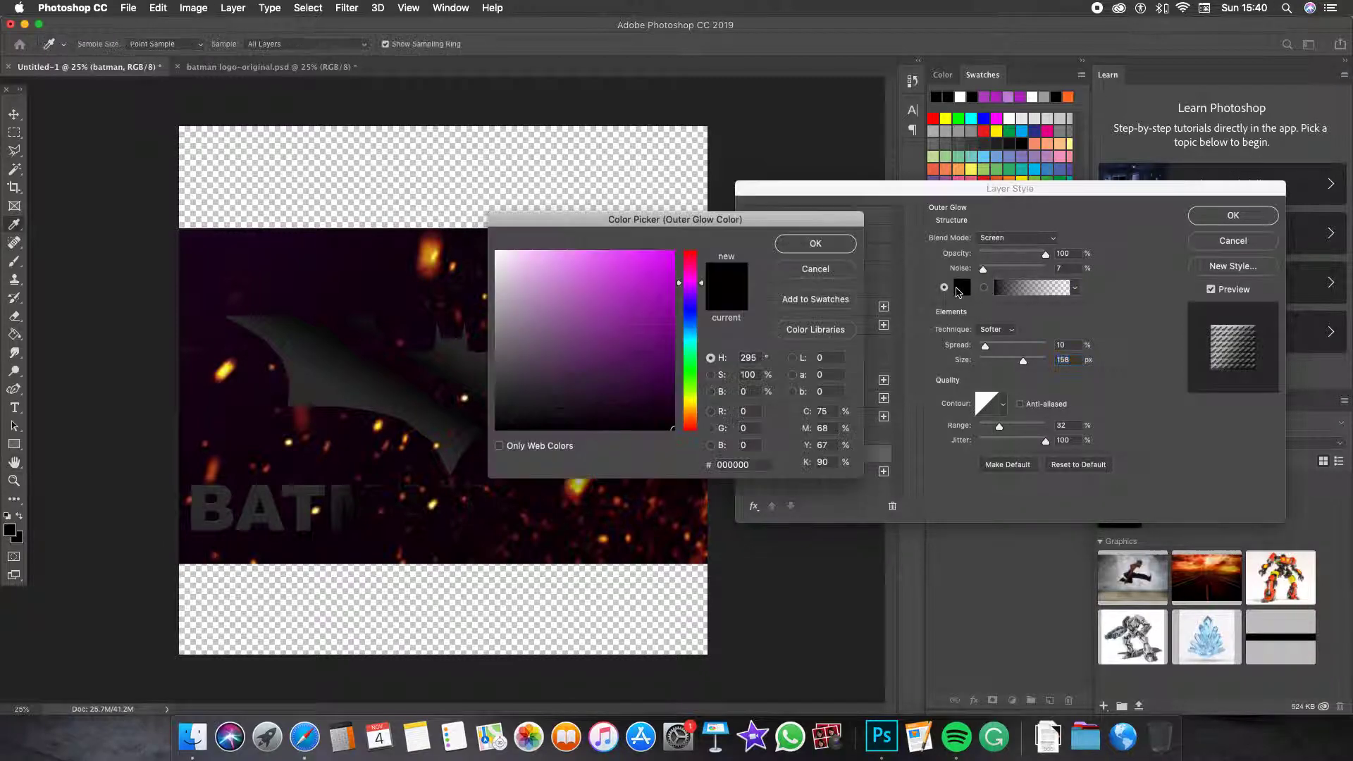
{"action": "left_click", "coordinate": [501, 383]}
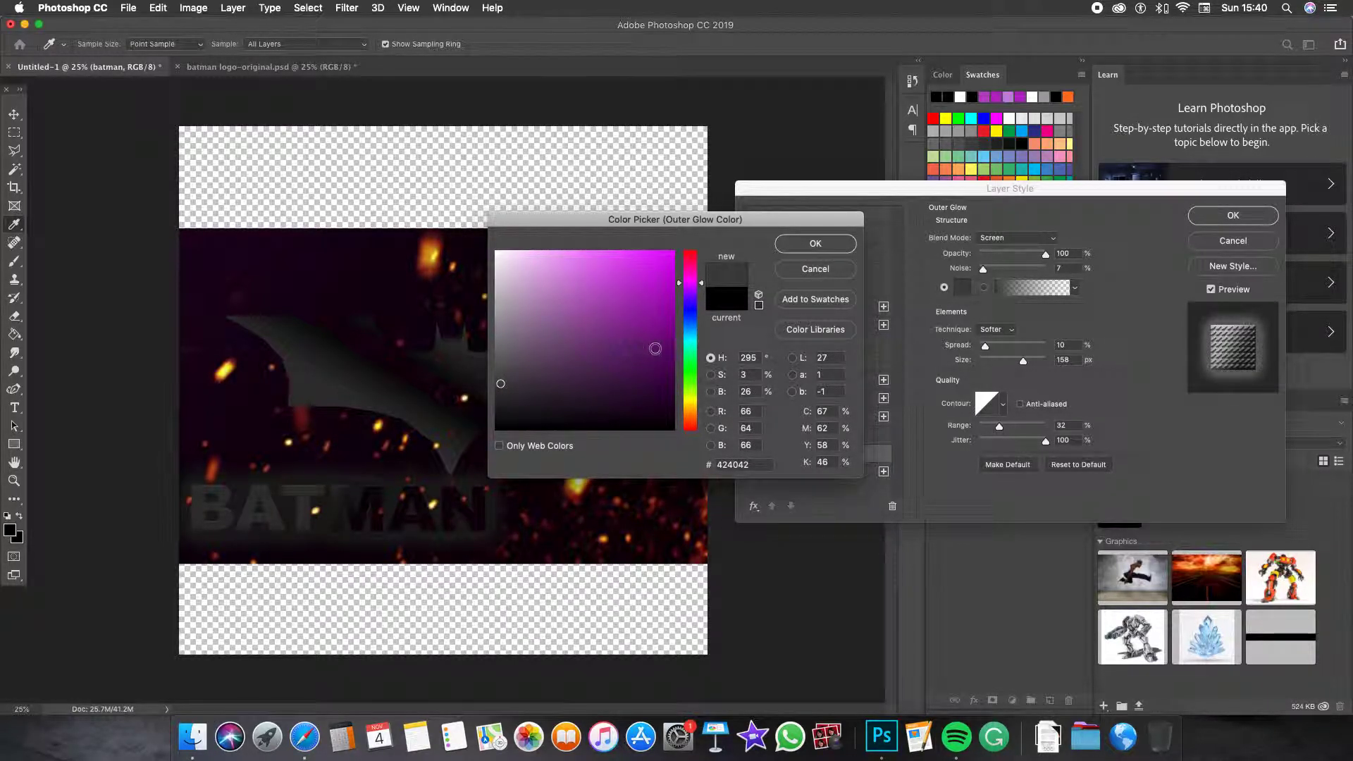
{"action": "left_click_drag", "start_coordinate": [702, 282], "coordinate": [693, 422]}
{"action": "left_click", "coordinate": [673, 252]}
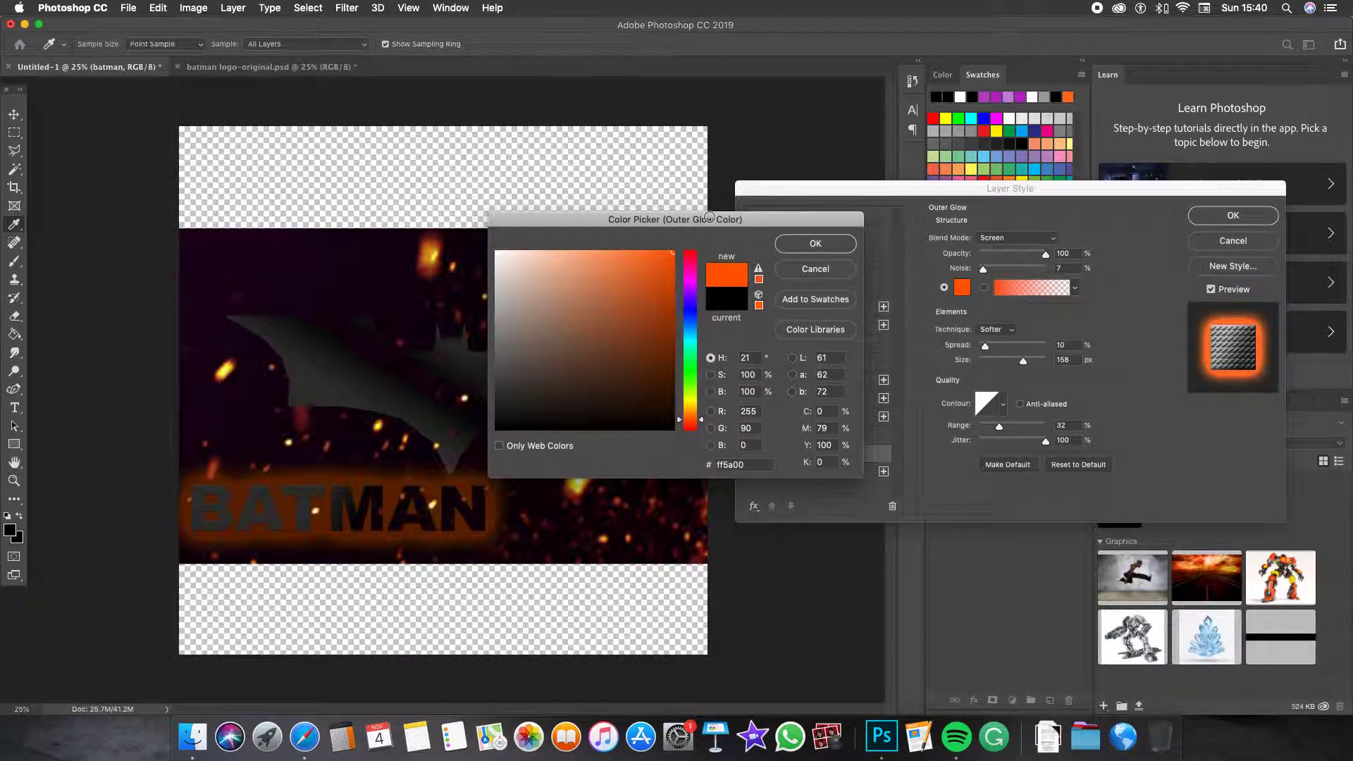
{"action": "left_click", "coordinate": [816, 243]}
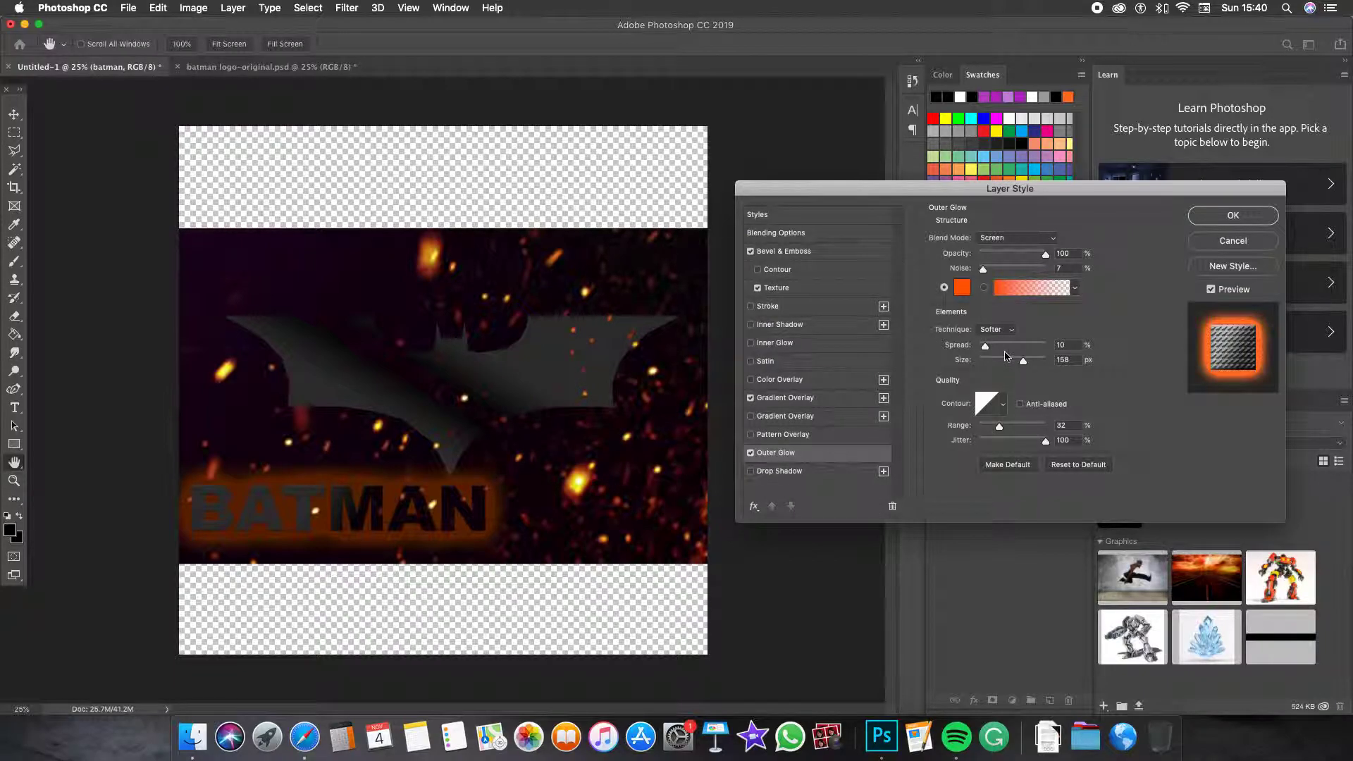
Set the outer glow's size to 87 px, range to 35% and noise to 100%.
{"action": "left_click_drag", "start_coordinate": [1022, 363], "coordinate": [1005, 366]}
{"action": "mouse_move", "coordinate": [997, 425]}
{"action": "left_mouse_down"}
{"action": "mouse_move", "coordinate": [967, 434]}
{"action": "mouse_move", "coordinate": [1001, 426]}
{"action": "left_mouse_up"}
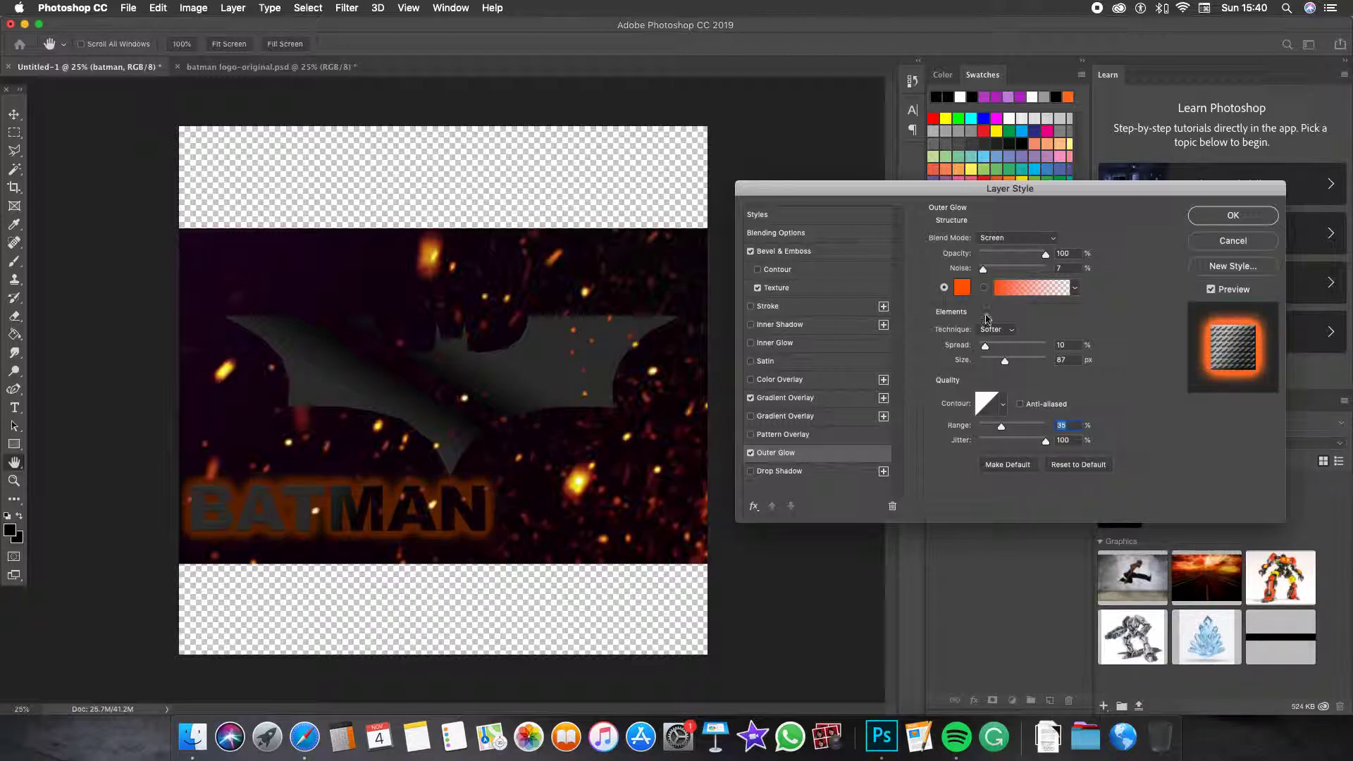
{"action": "left_click_drag", "start_coordinate": [984, 270], "coordinate": [1056, 276]}
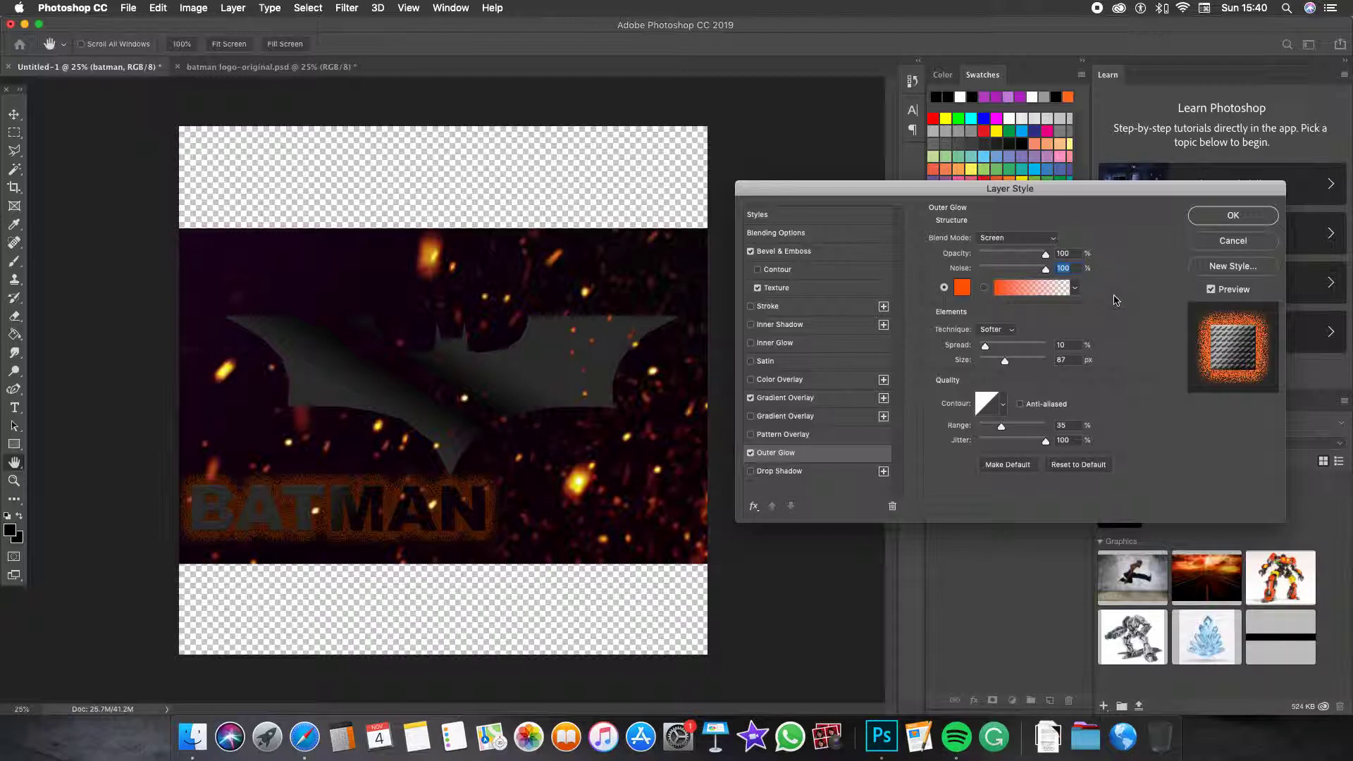
Refine the outer glow to 43 px size, 1% range, 0% spread and 77% opacity.
{"action": "left_click_drag", "start_coordinate": [1004, 360], "coordinate": [992, 363]}
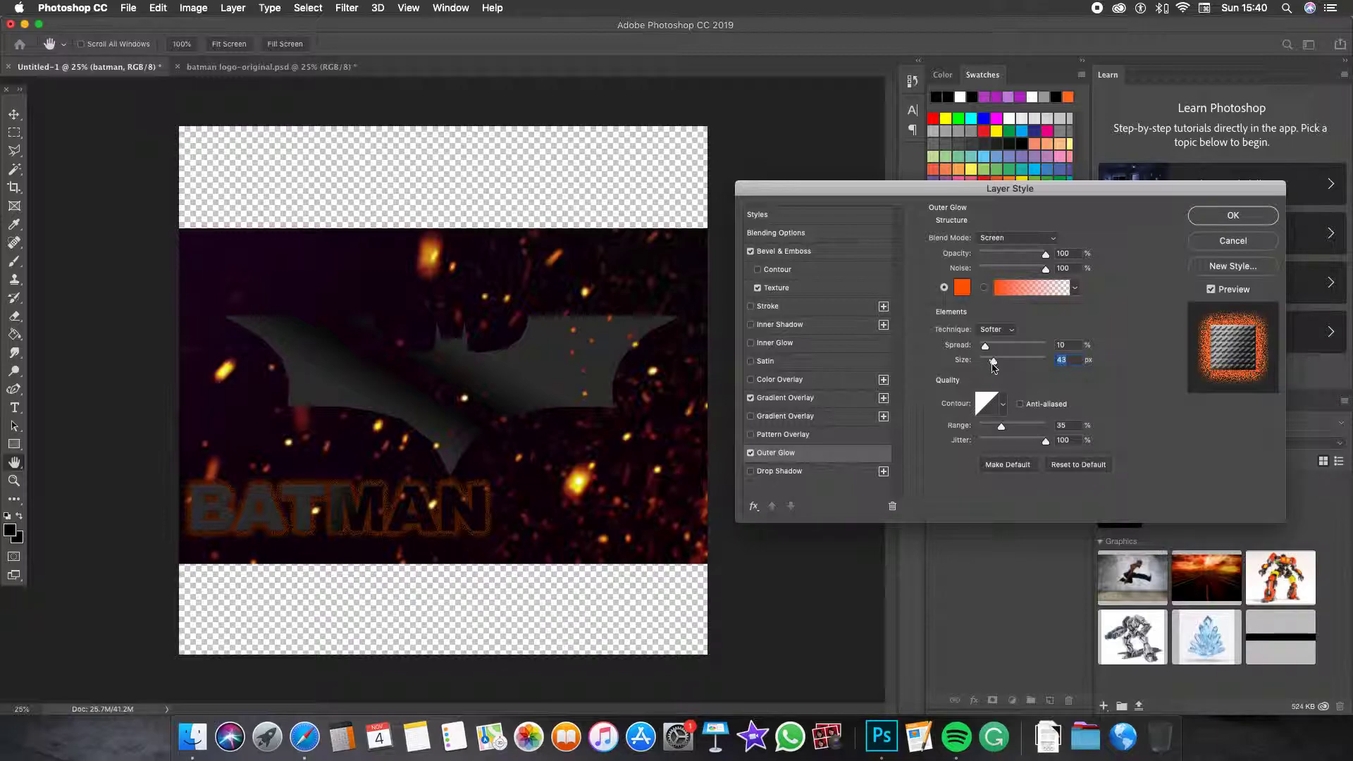
{"action": "left_click_drag", "start_coordinate": [1045, 441], "coordinate": [963, 432]}
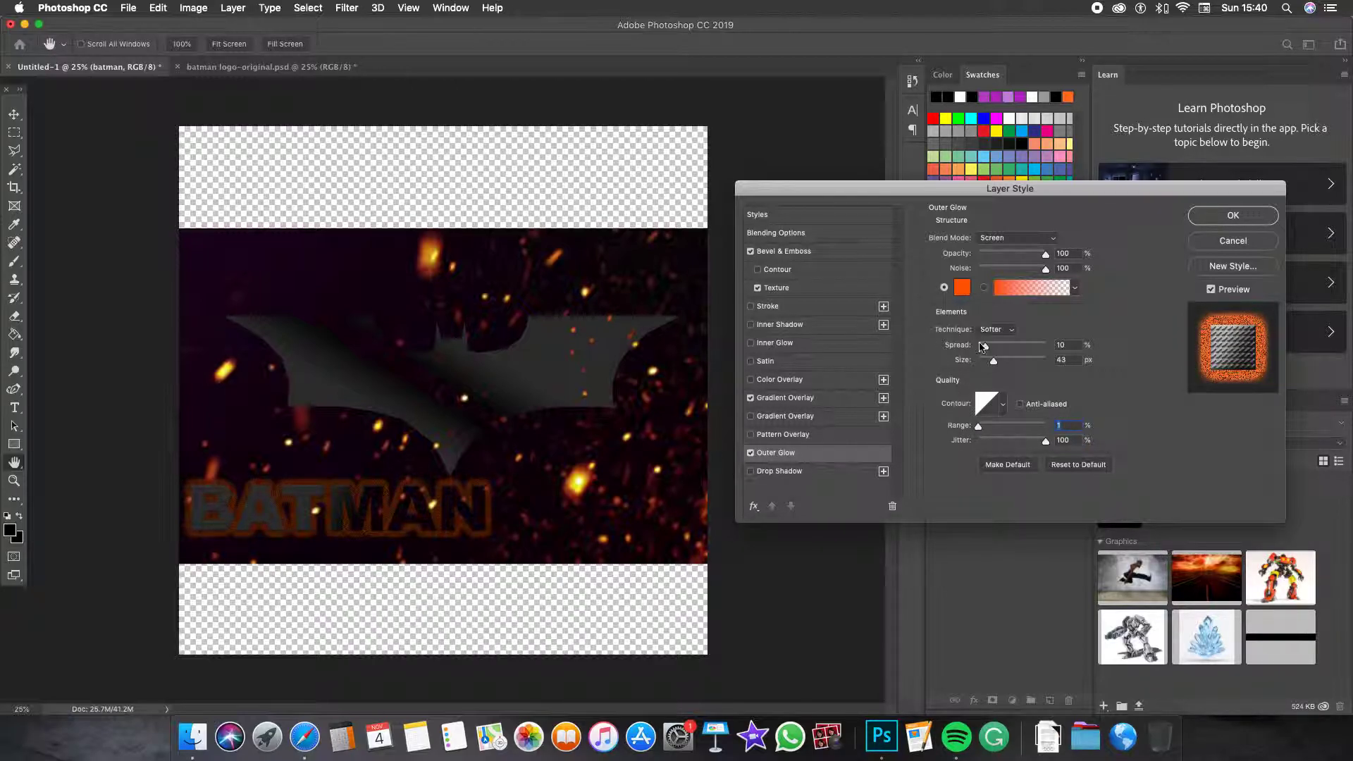
{"action": "left_click_drag", "start_coordinate": [985, 353], "coordinate": [968, 351]}
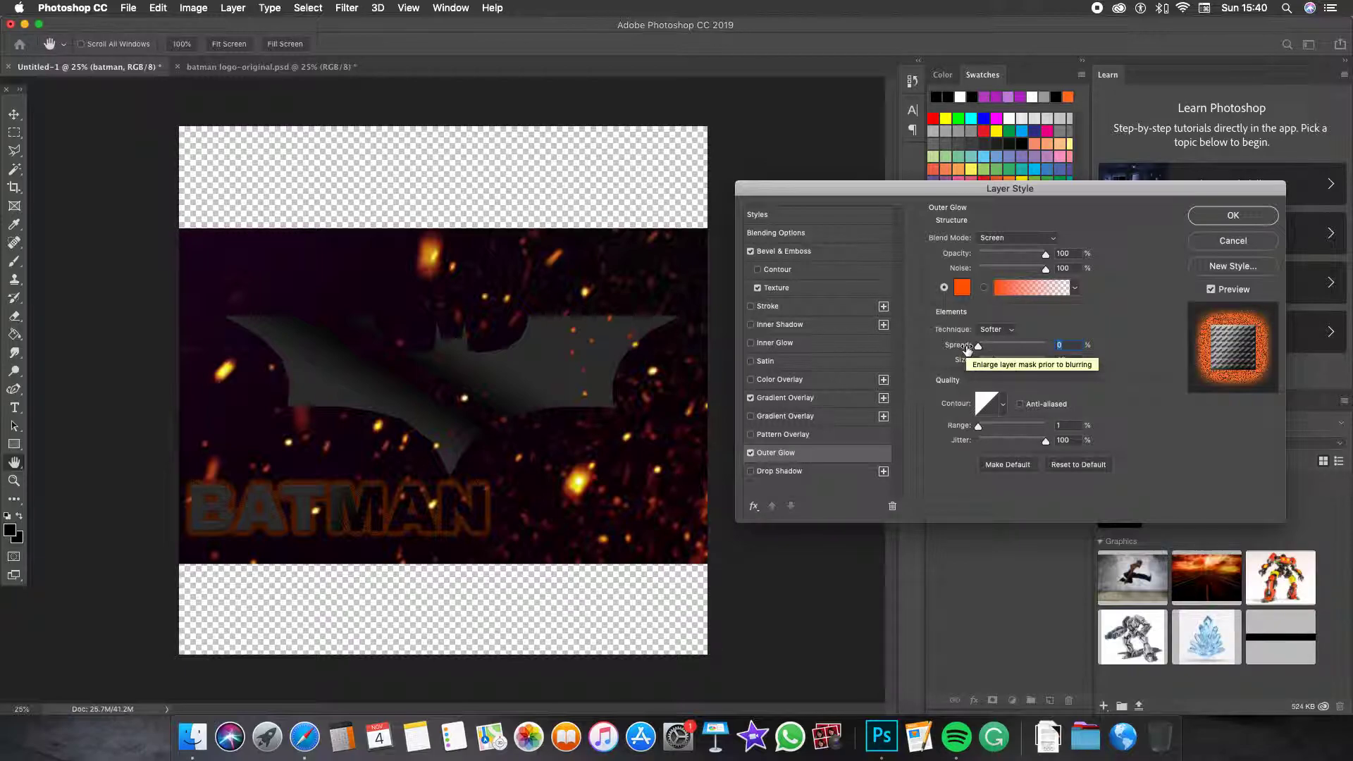
{"action": "left_click_drag", "start_coordinate": [1045, 254], "coordinate": [1031, 256]}
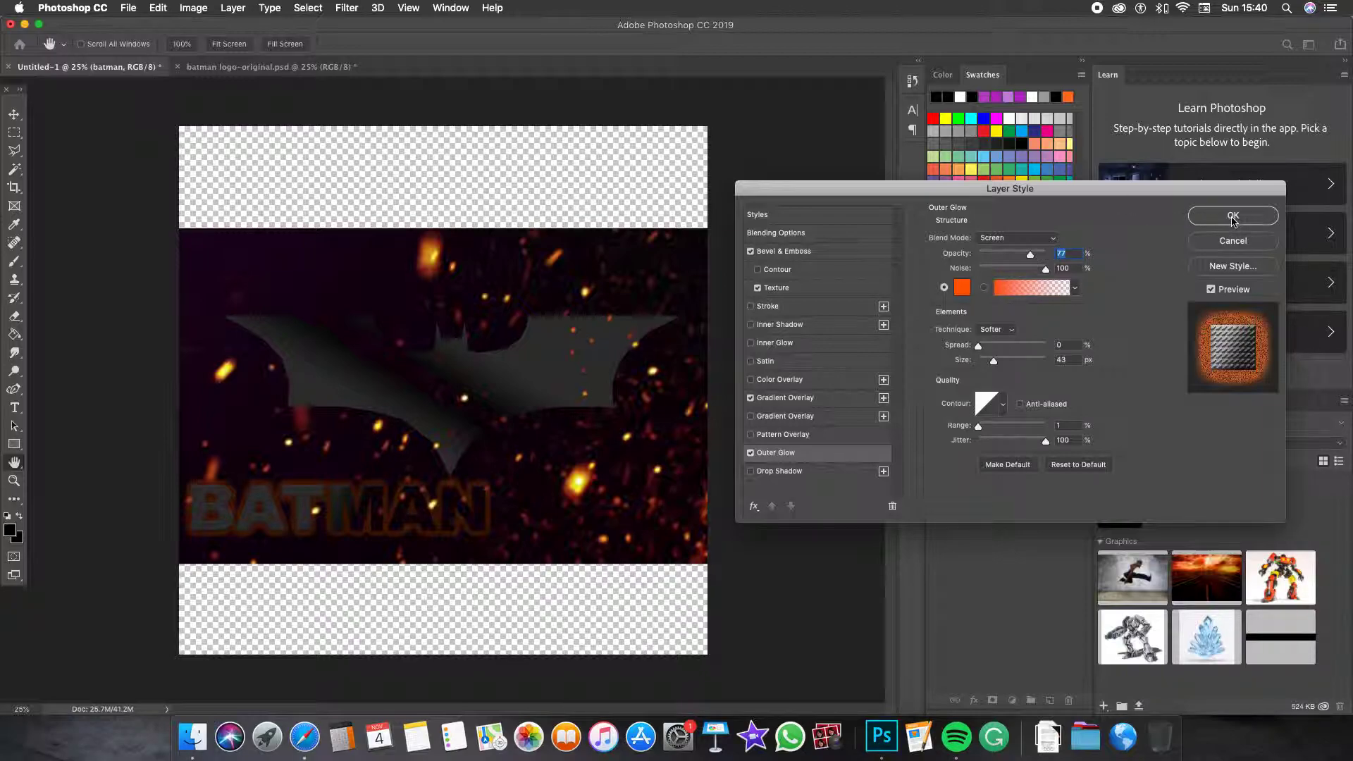
Apply the BATMAN text's layer style and compare the artwork with the batman logo-original.psd document.
{"action": "left_click", "coordinate": [1233, 215]}
{"action": "left_click", "coordinate": [282, 67]}
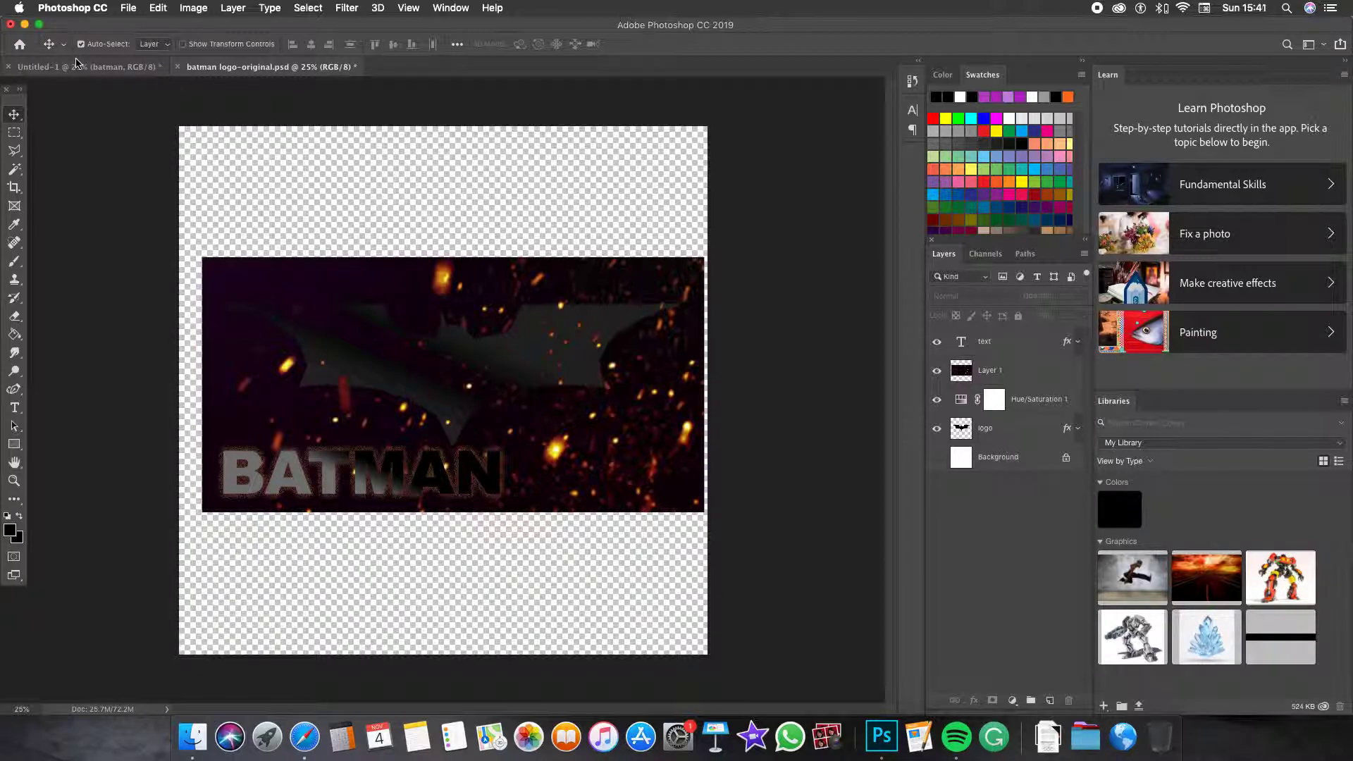
{"action": "left_click", "coordinate": [77, 66]}
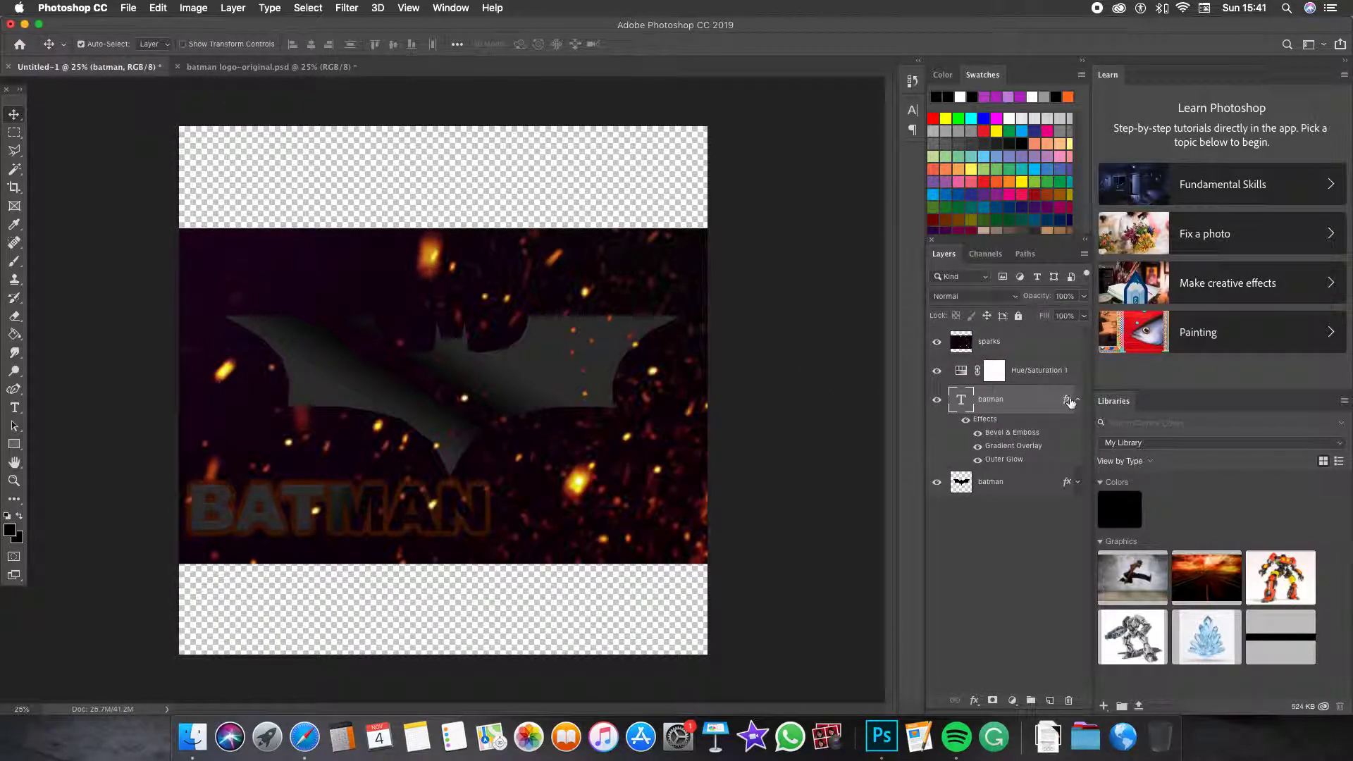
Stamp all visible layers into a new merged layer above the sparks layer and hide the four source layers.
{"action": "left_click", "coordinate": [1076, 400]}
{"action": "left_click", "coordinate": [992, 341]}
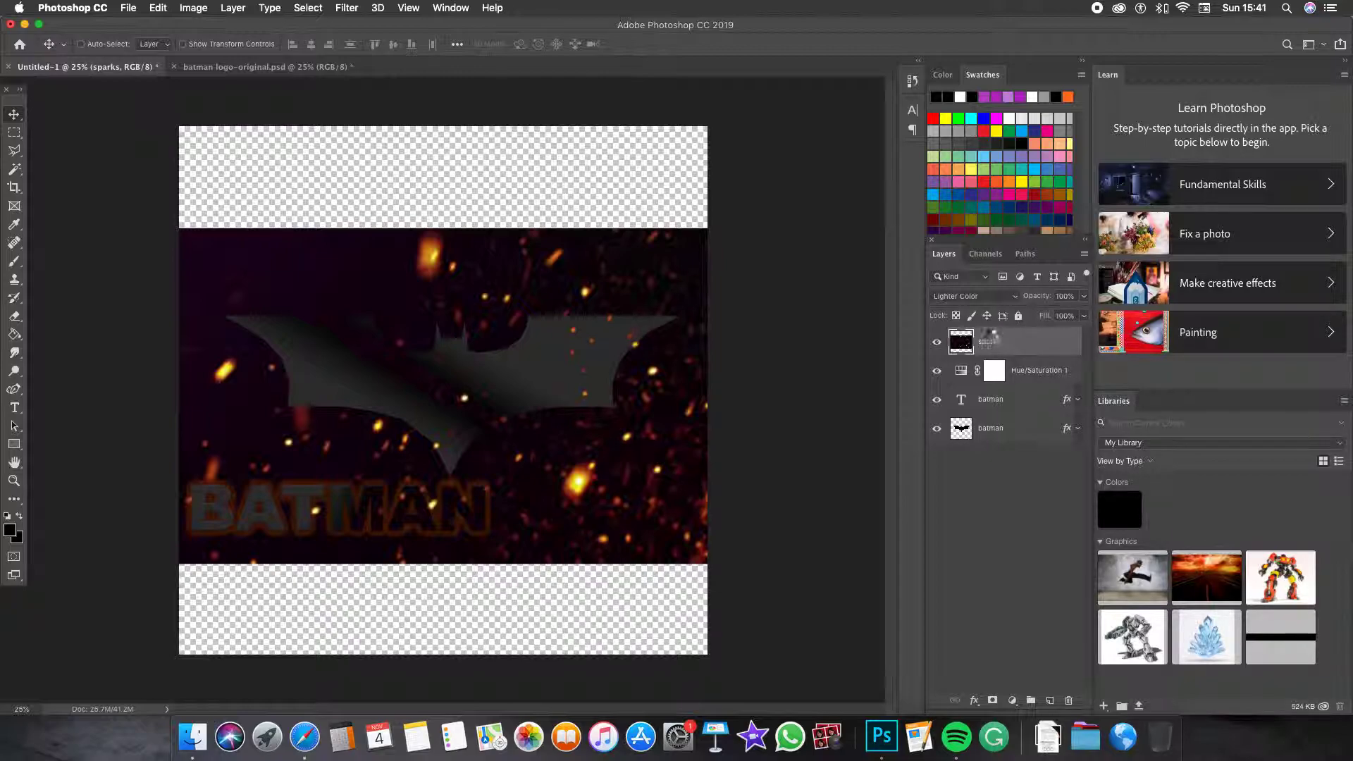
{"action": "key", "text": "super+alt+shift+e"}
{"action": "left_click_drag", "start_coordinate": [939, 371], "coordinate": [937, 458]}
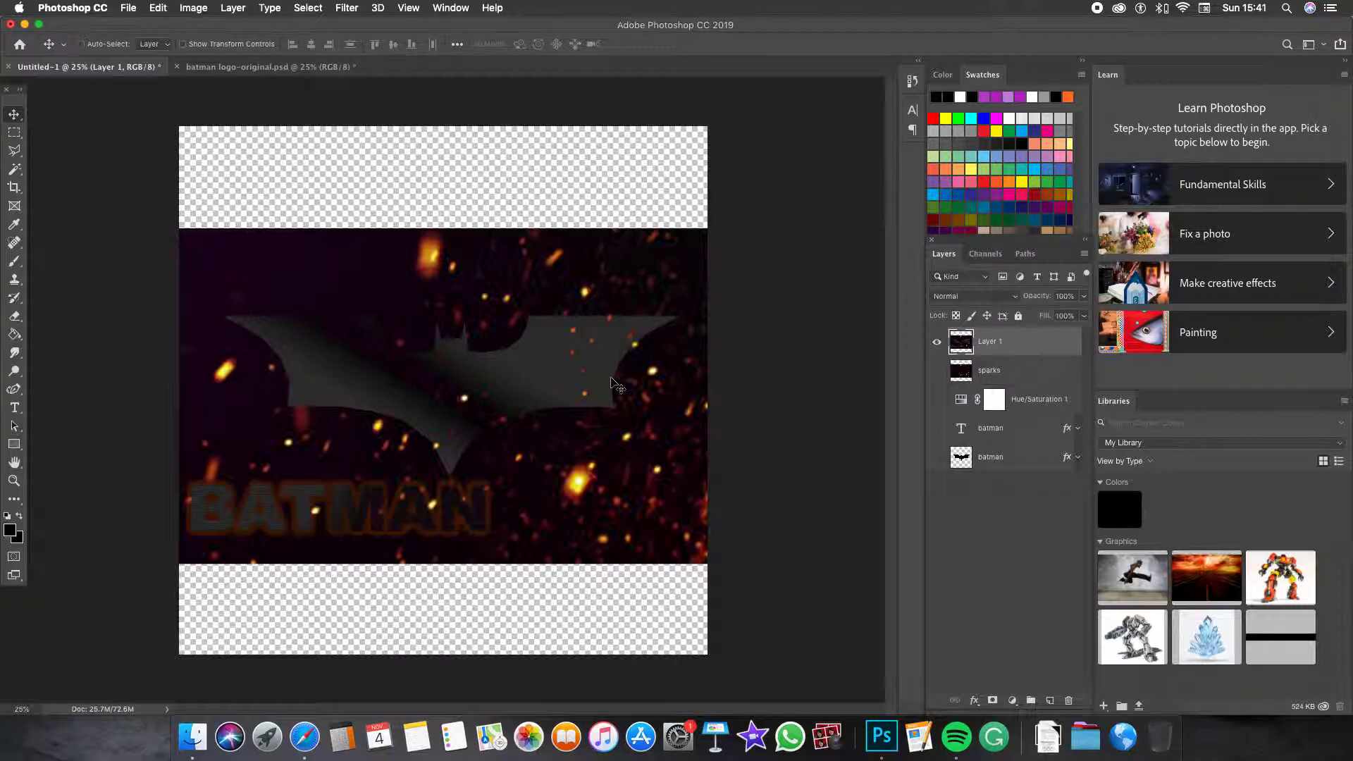
Transform the merged layer to 100% width and about 89% height, shift it up slightly, and compare it with batman logo-original.psd.
{"action": "key", "text": "super+t"}
{"action": "left_click_drag", "start_coordinate": [445, 227], "coordinate": [442, 276]}
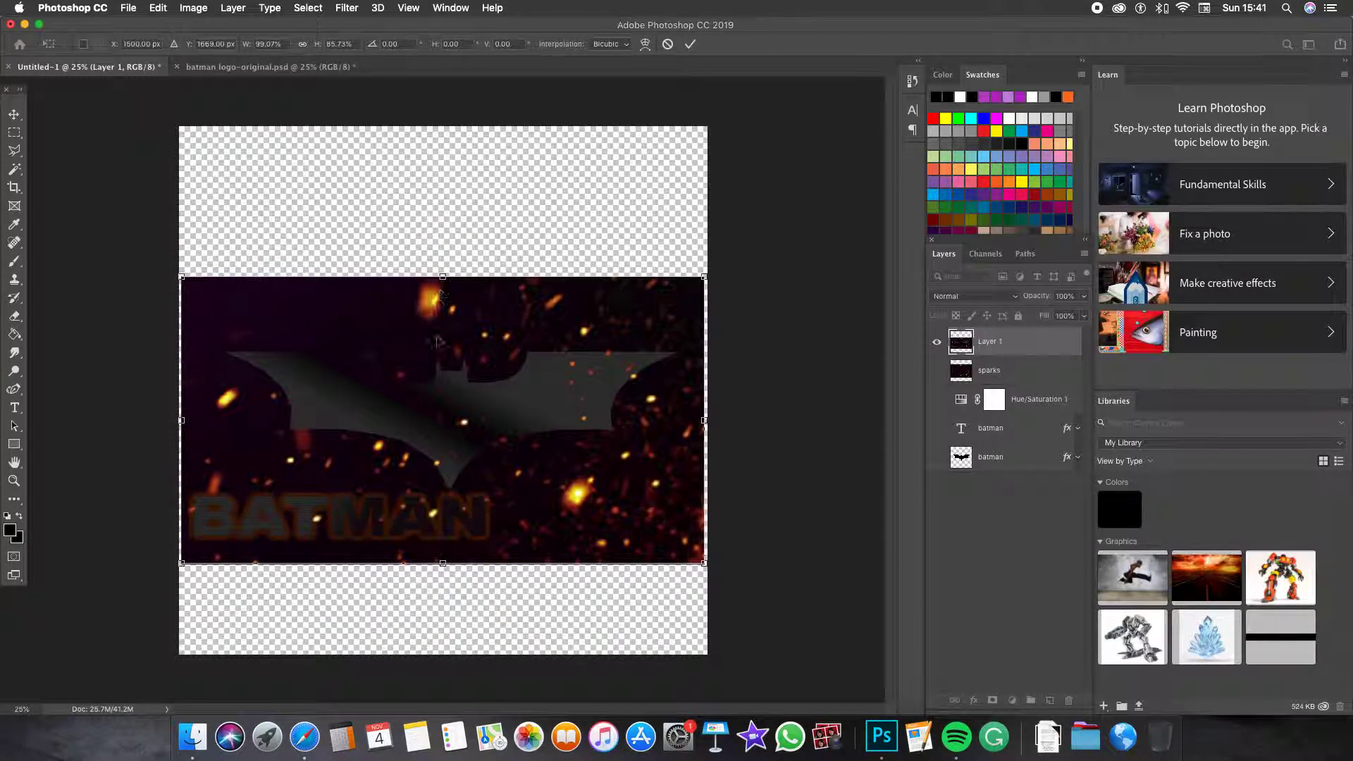
{"action": "mouse_move", "coordinate": [450, 563]}
{"action": "left_mouse_down"}
{"action": "mouse_move", "coordinate": [451, 543]}
{"action": "mouse_move", "coordinate": [442, 621]}
{"action": "mouse_move", "coordinate": [432, 574]}
{"action": "left_mouse_up"}
{"action": "left_click_drag", "start_coordinate": [441, 455], "coordinate": [440, 427]}
{"action": "left_click_drag", "start_coordinate": [184, 402], "coordinate": [173, 402]}
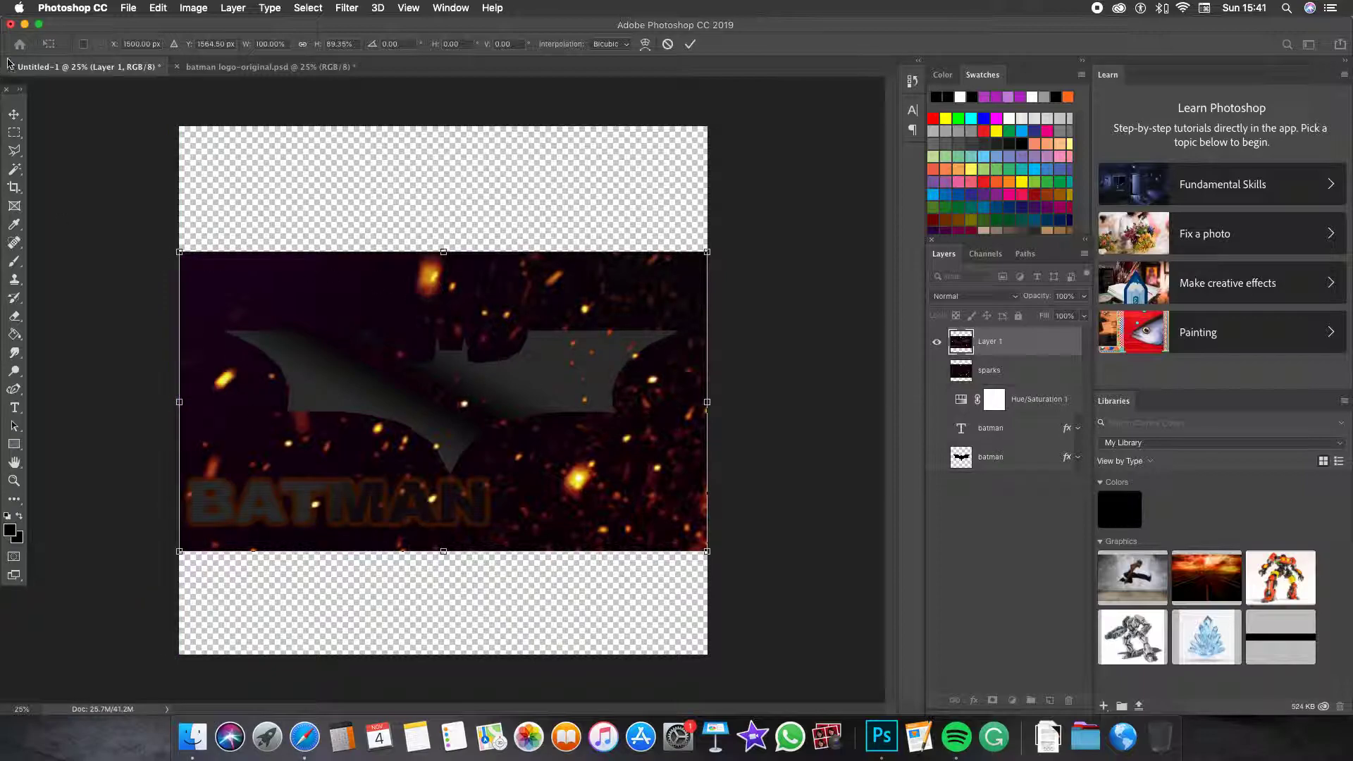
{"action": "left_click", "coordinate": [9, 118]}
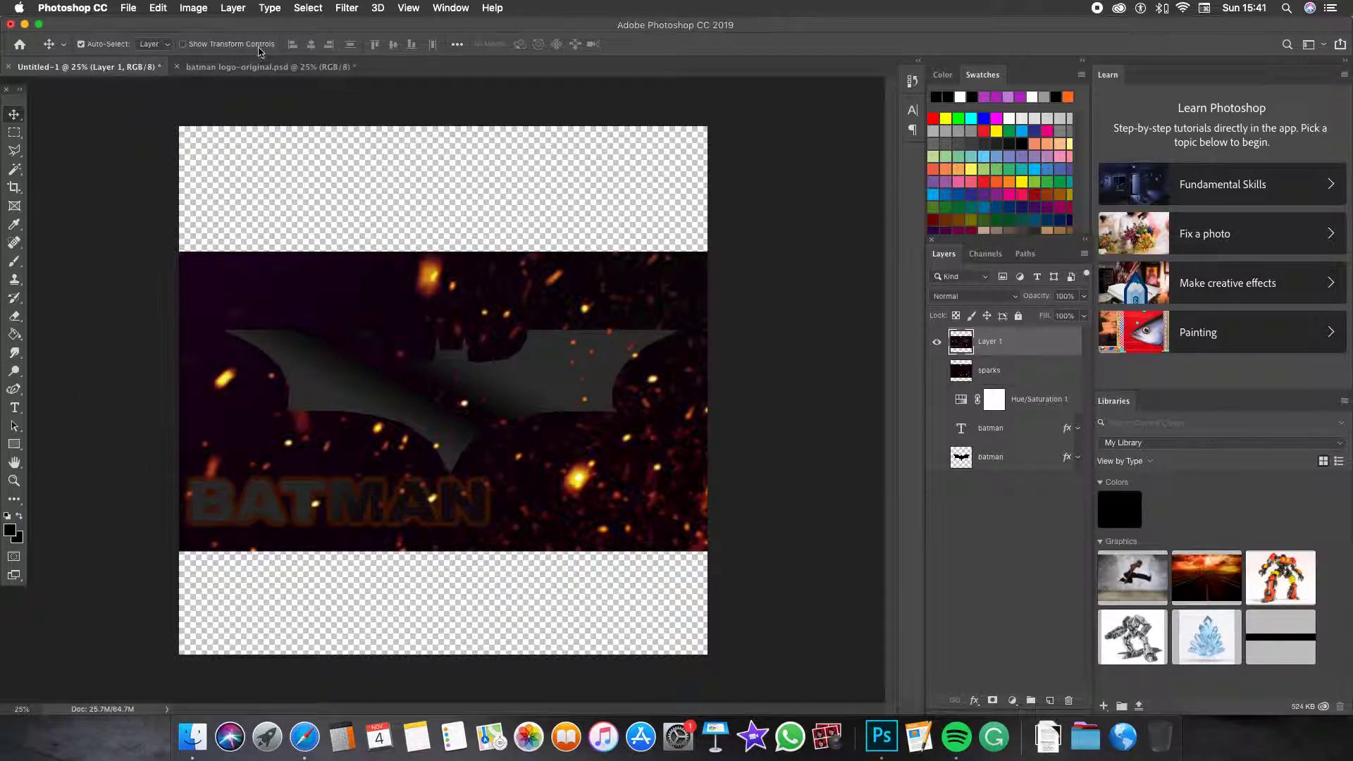
{"action": "left_click", "coordinate": [235, 66]}
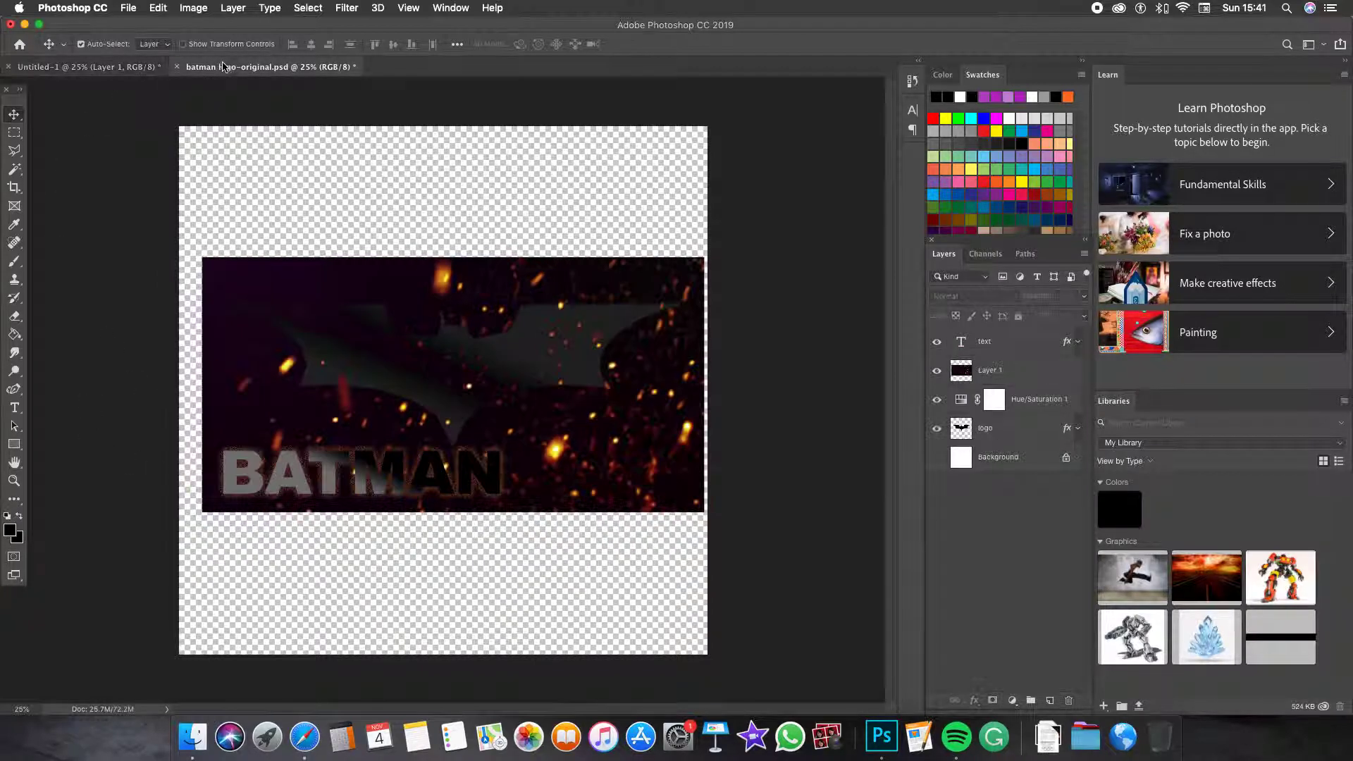
{"action": "left_click", "coordinate": [113, 68]}
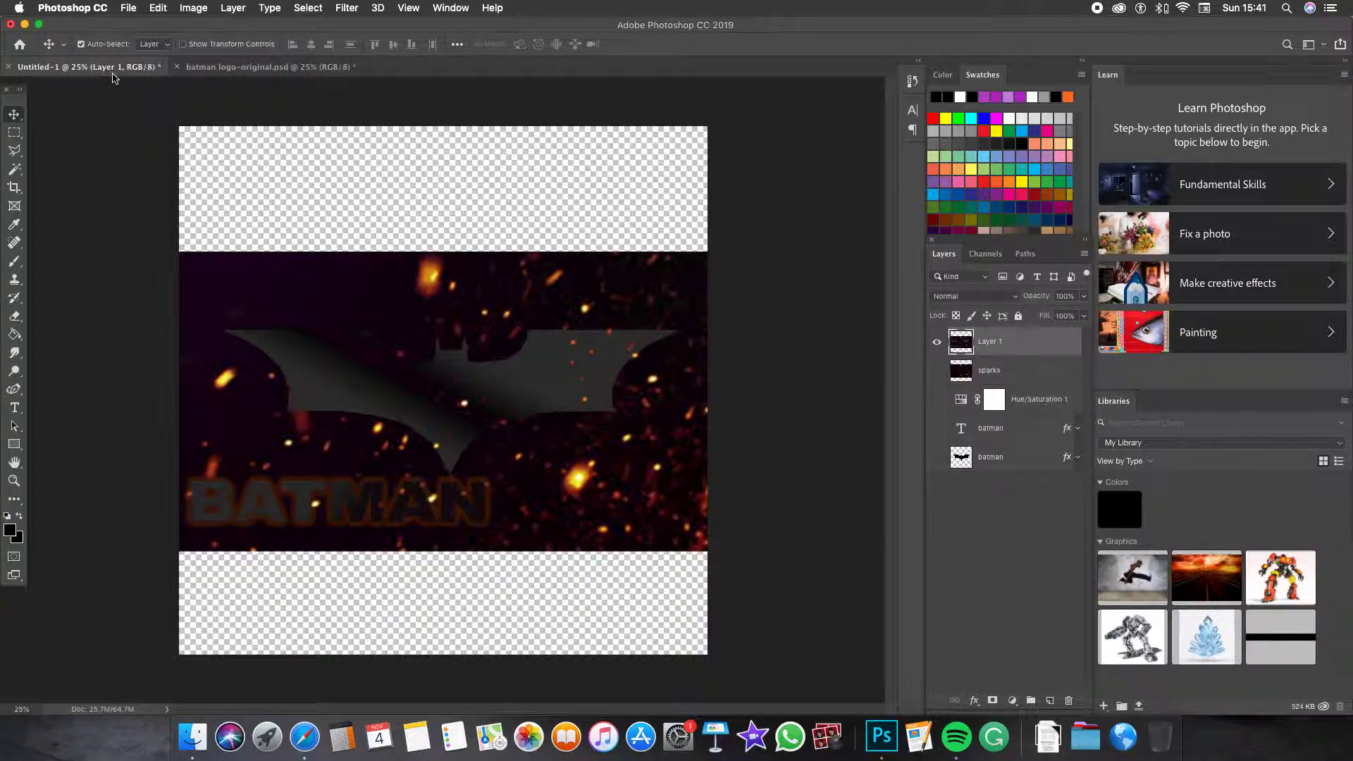